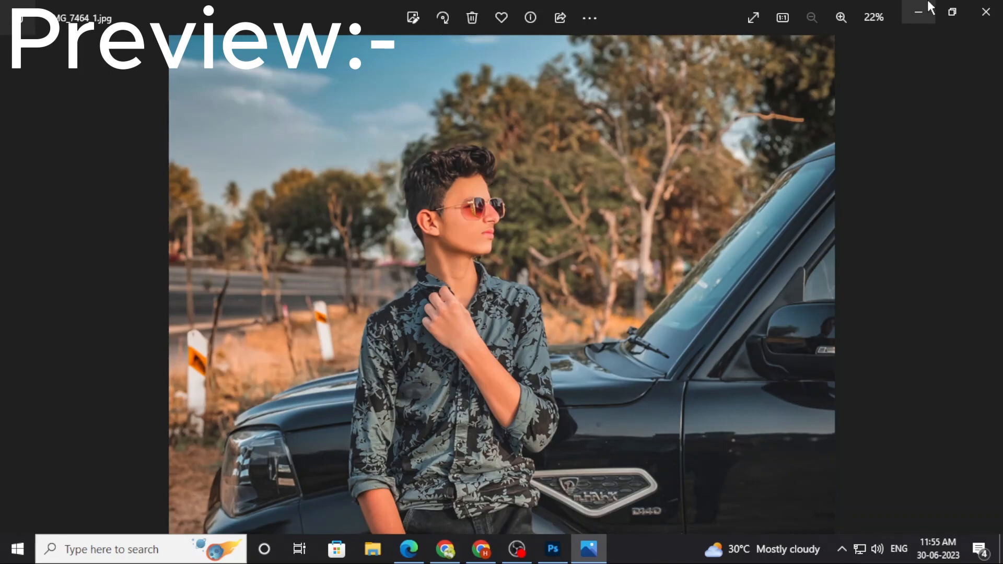
# Minimise the photo preview and switch to Photoshop.
pyautogui.click(917, 7)
pyautogui.rightClick(570, 225)
pyautogui.click(585, 269)
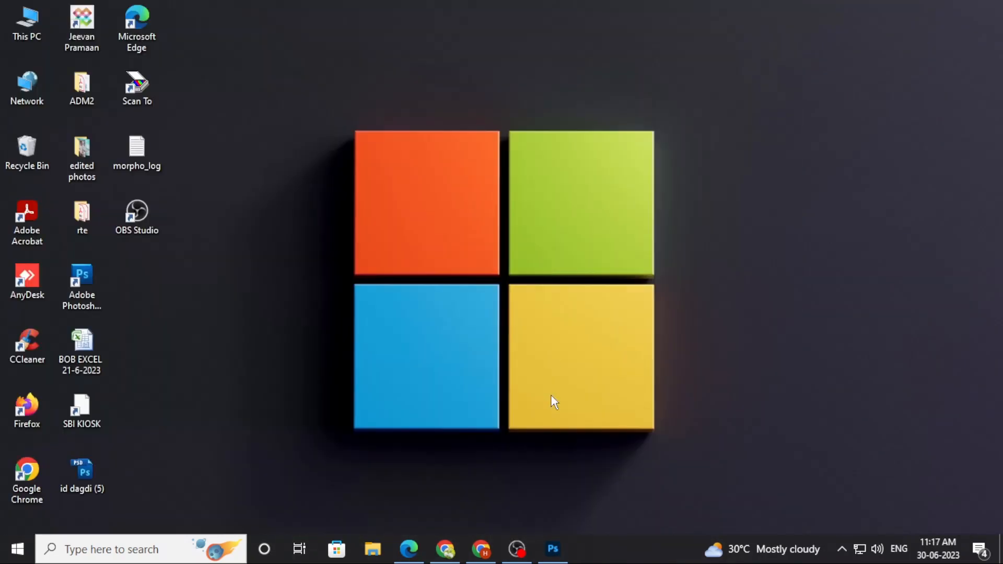
pyautogui.click(552, 548)
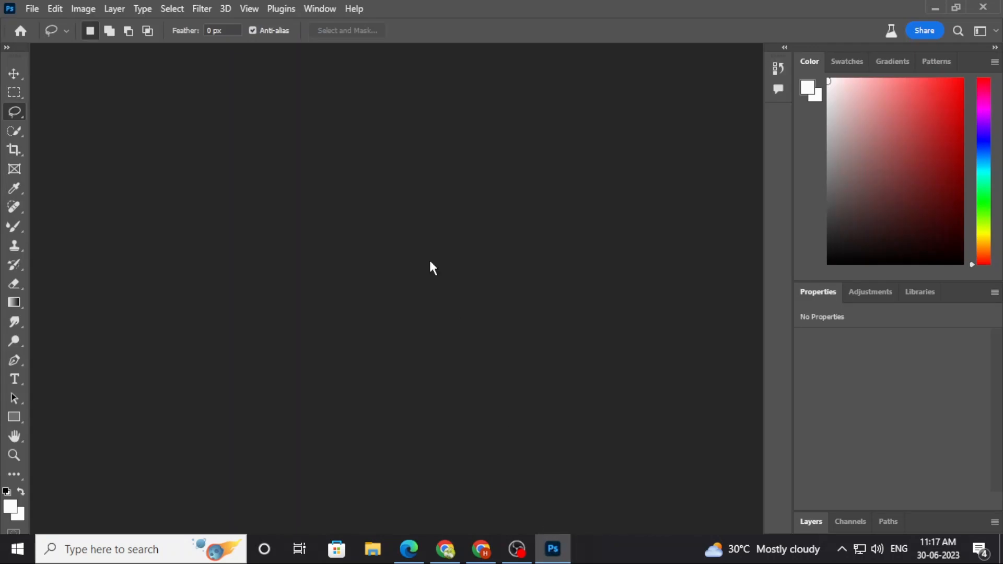
# Open the image IMG_7464 from the Downloads folder.
pyautogui.doubleClick(204, 131)
pyautogui.scroll(-3, 224, 167)
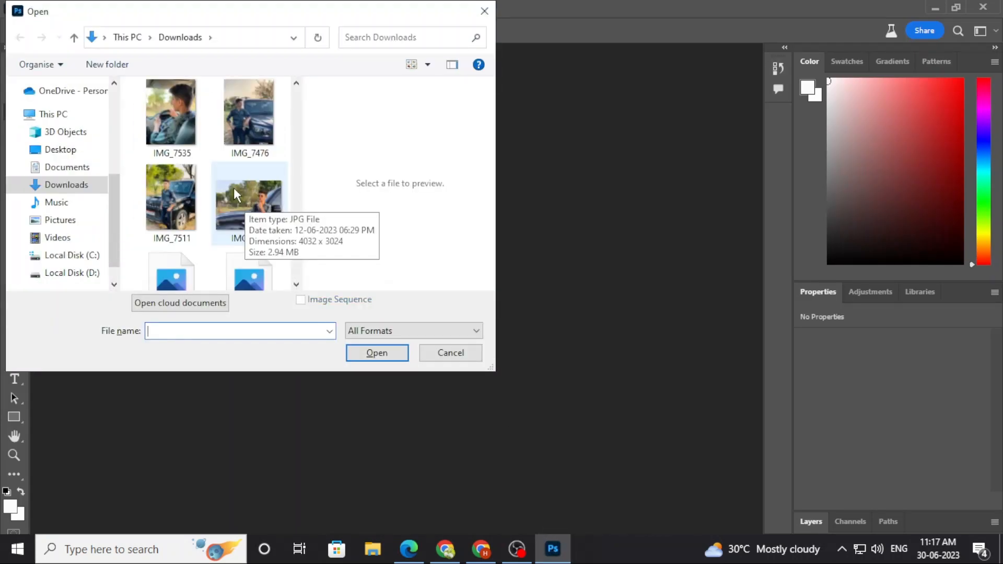
pyautogui.scroll(1, 168, 199)
pyautogui.click(190, 100)
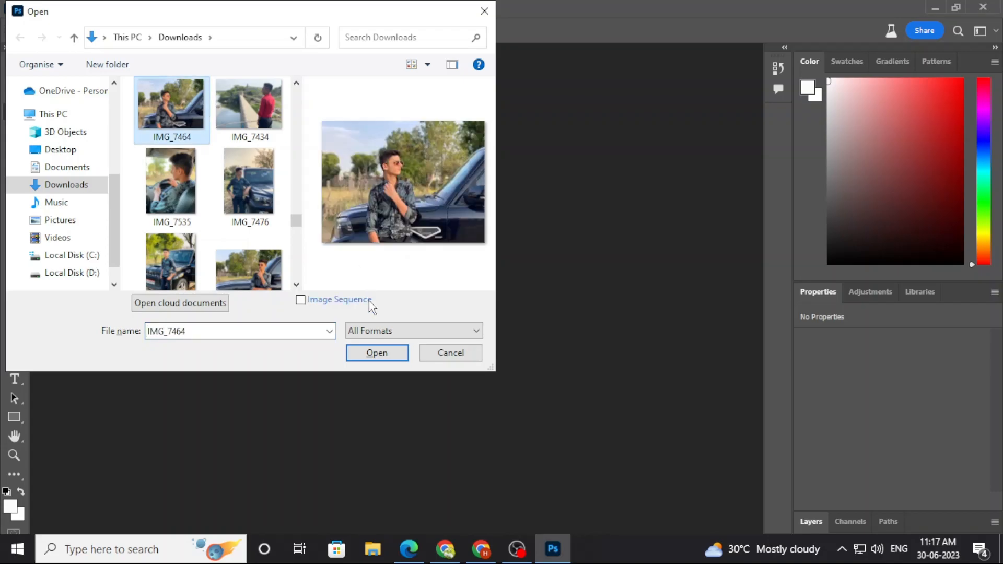
pyautogui.click(377, 356)
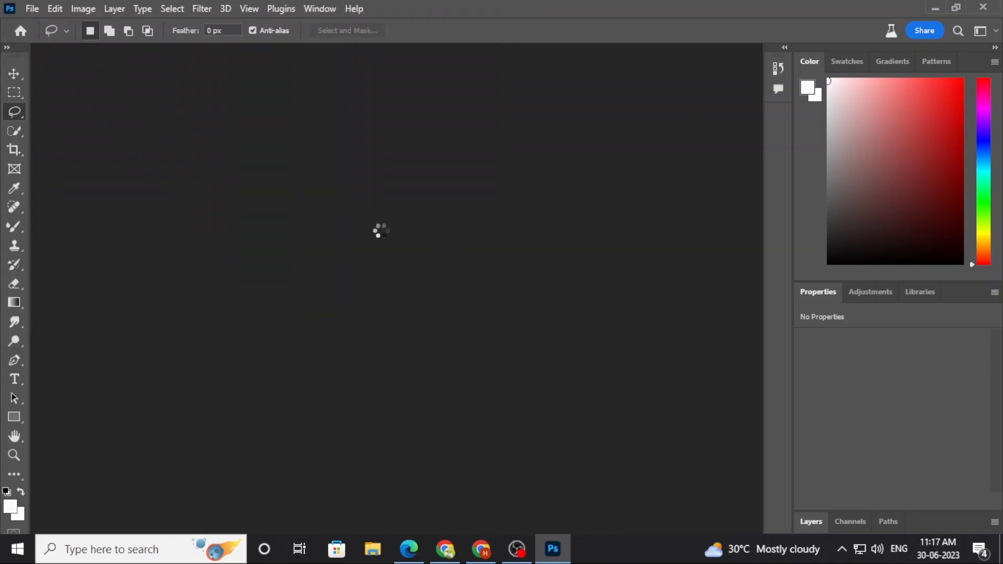
# Examine the whole portrait and then the skin on the subject's face up close.
pyautogui.scroll(1, 351, 208)
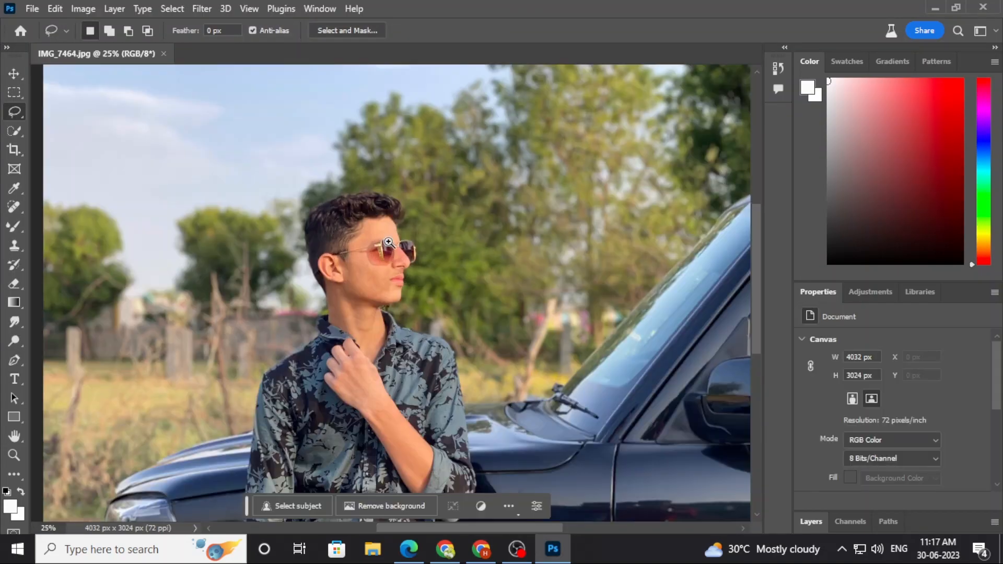
pyautogui.scroll(-2, 391, 252)
pyautogui.moveTo(419, 319); pyautogui.dragTo(442, 284)
pyautogui.scroll(5, 400, 231)
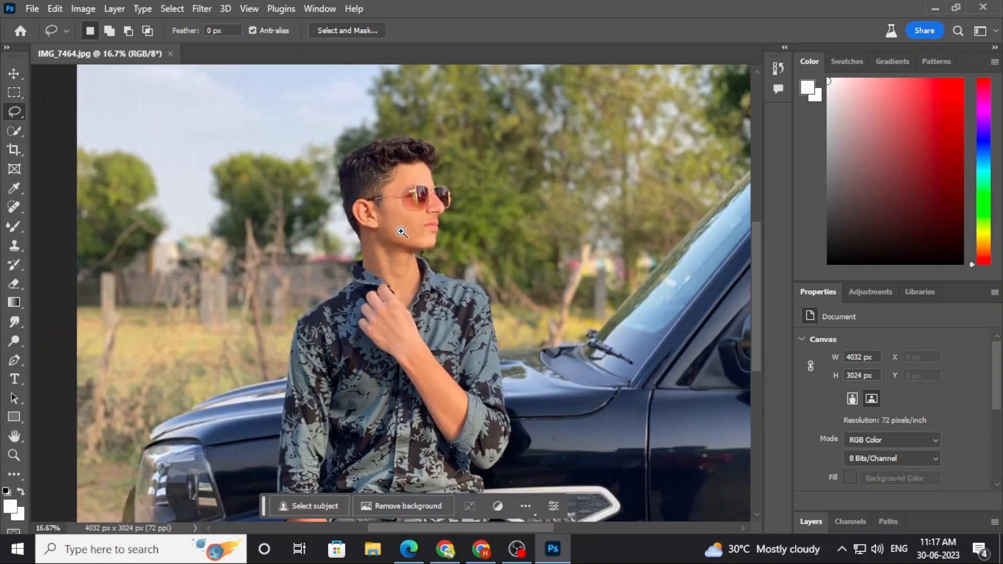
pyautogui.scroll(2, 400, 306)
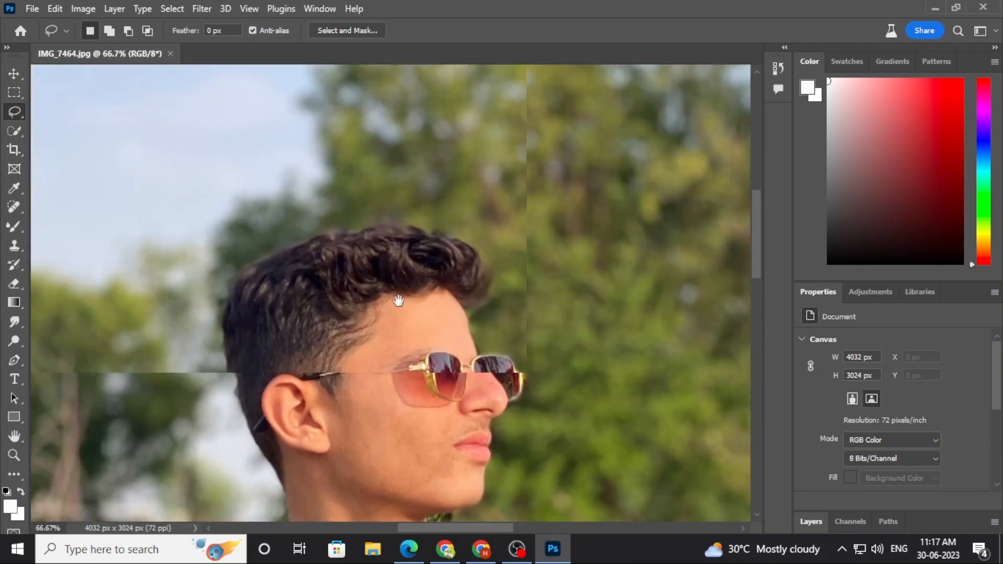
pyautogui.scroll(1, 399, 304)
pyautogui.moveTo(399, 305); pyautogui.dragTo(511, 262)
pyautogui.scroll(1, 479, 302)
pyautogui.moveTo(478, 302); pyautogui.dragTo(419, 186)
pyautogui.scroll(-1, 418, 186)
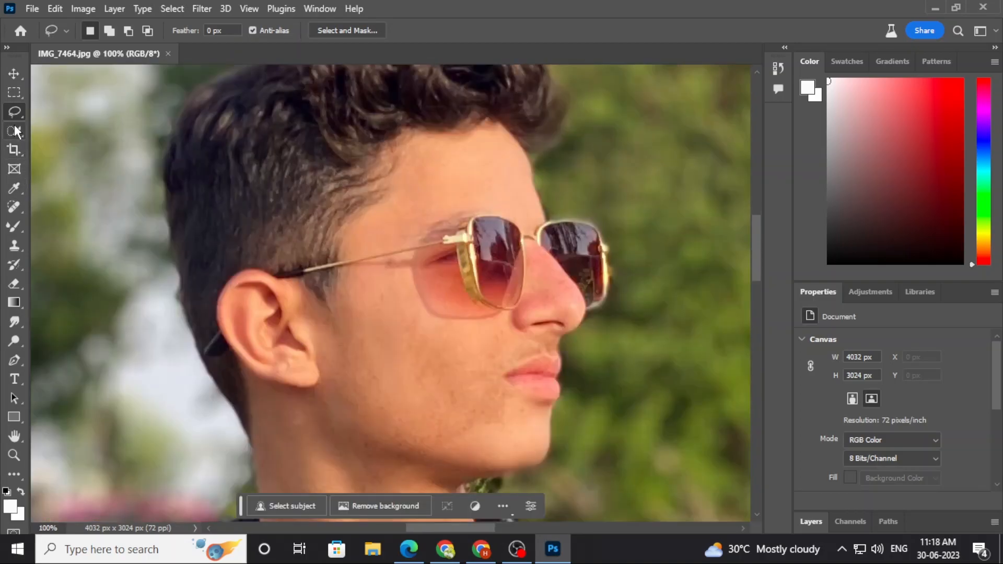
# Smooth the forehead and cheek with the Mixer Brush at 76 px, Wet 23%, Load 95%, Mix 90% and Flow 100%.
pyautogui.moveTo(13, 234); pyautogui.dragTo(63, 268)
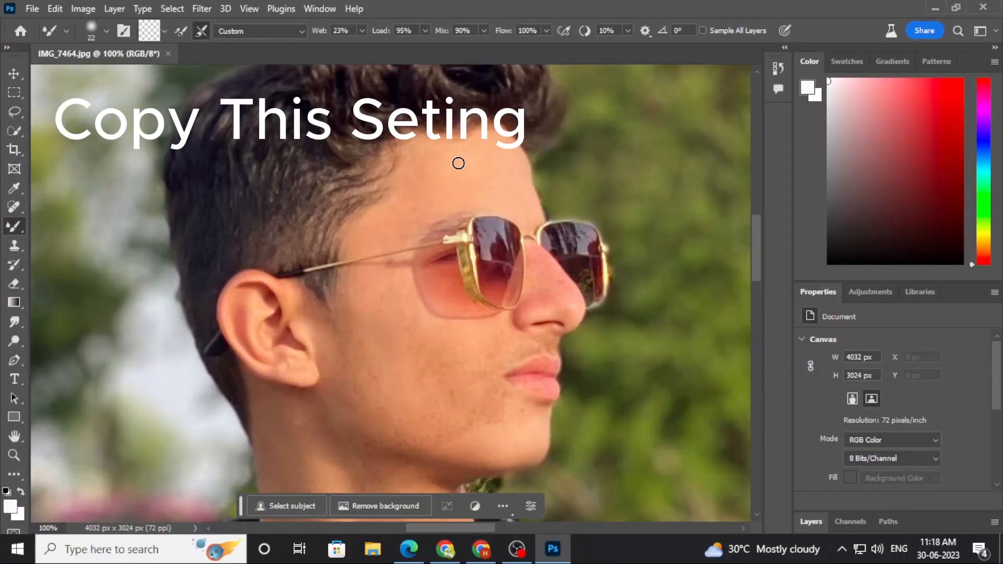
pyautogui.moveTo(463, 397); pyautogui.dragTo(535, 384)
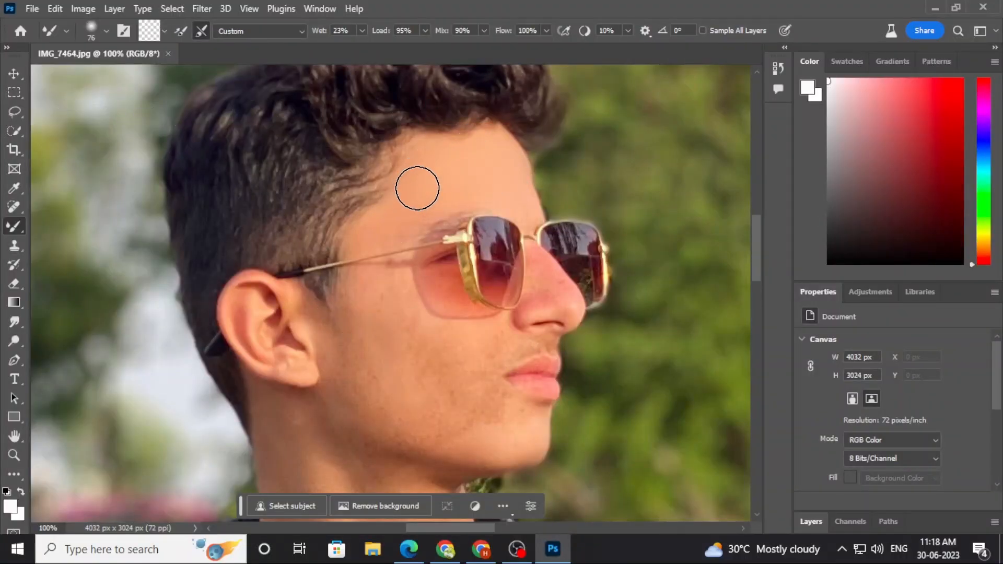
pyautogui.hotkey('ctrl', '+')
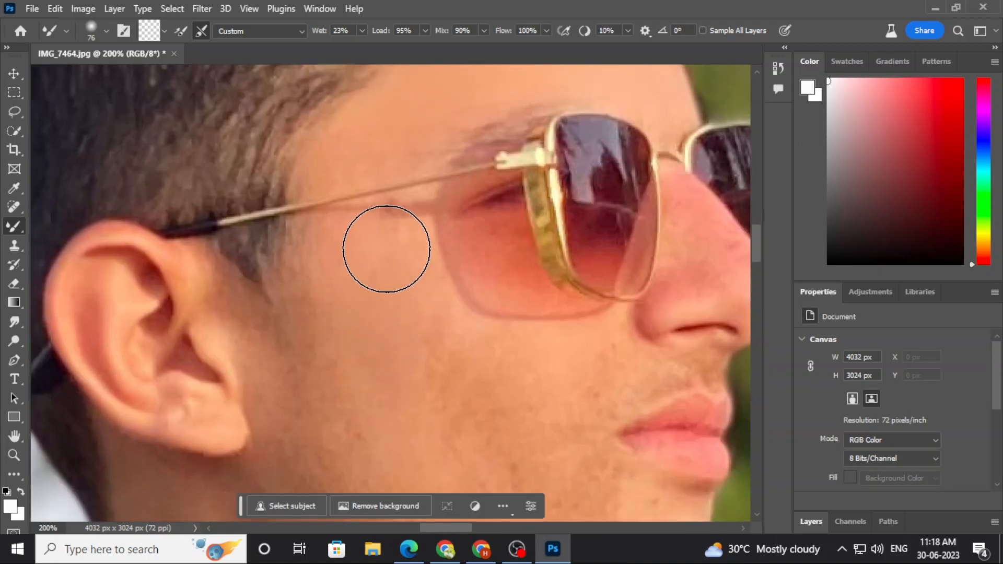
pyautogui.hotkey('ctrl', '-')
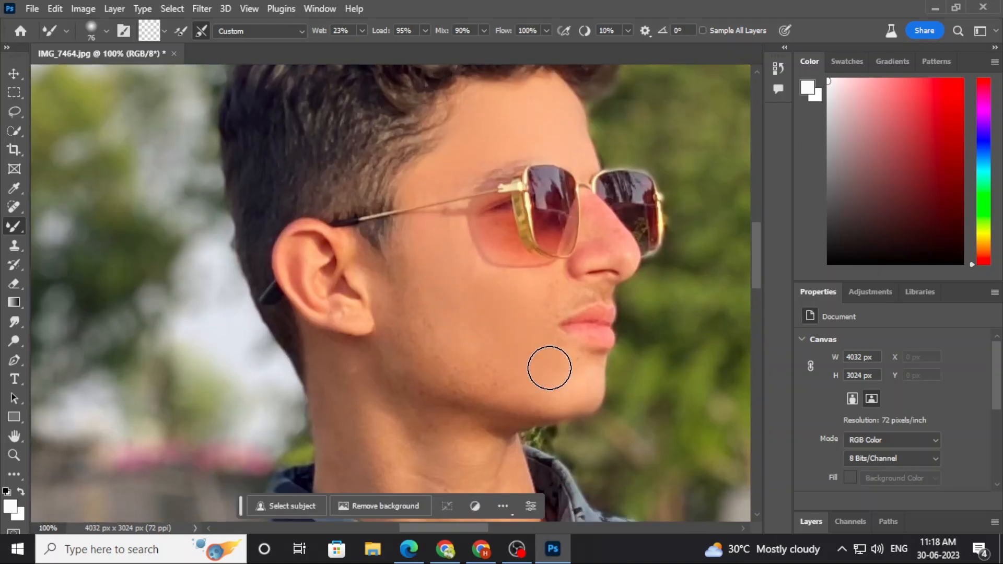
# Reduce the Mixer Brush to 24 px and smooth the skin around the mouth and upper lip.
pyautogui.scroll(-1, 558, 320)
pyautogui.moveTo(475, 345); pyautogui.dragTo(495, 278)
pyautogui.scroll(3, 472, 350)
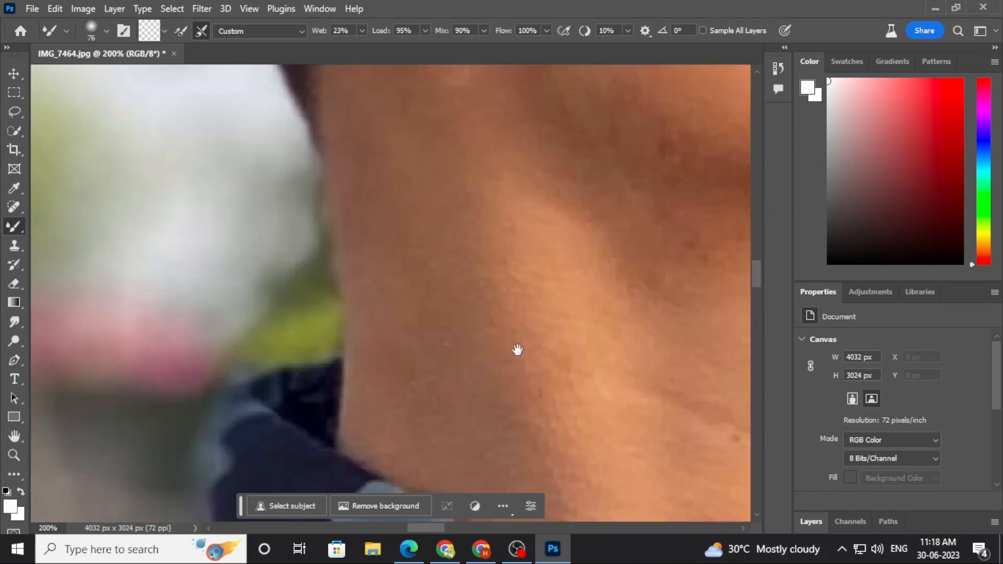
pyautogui.scroll(-1, 508, 318)
pyautogui.scroll(-1, 508, 318)
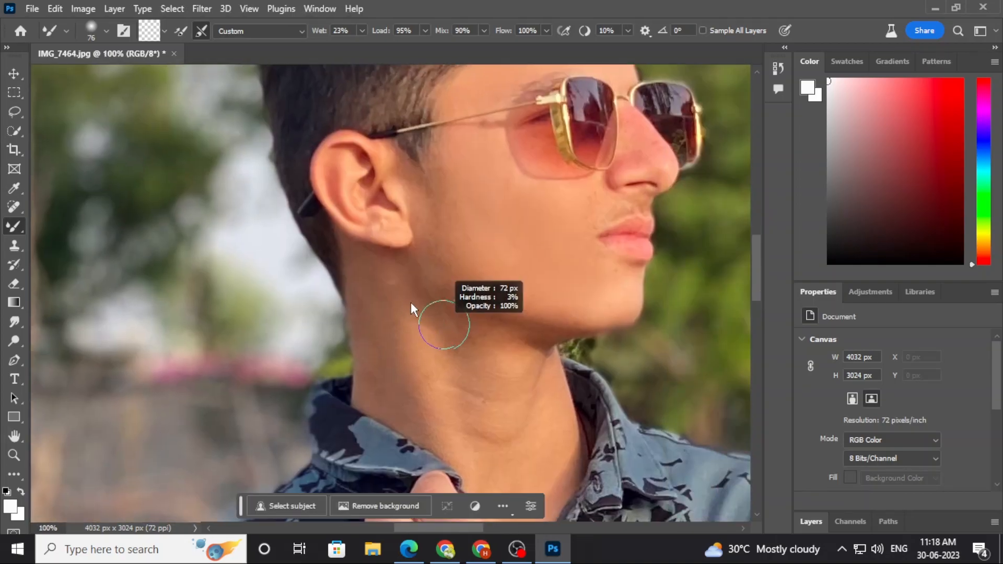
pyautogui.scroll(1, 682, 211)
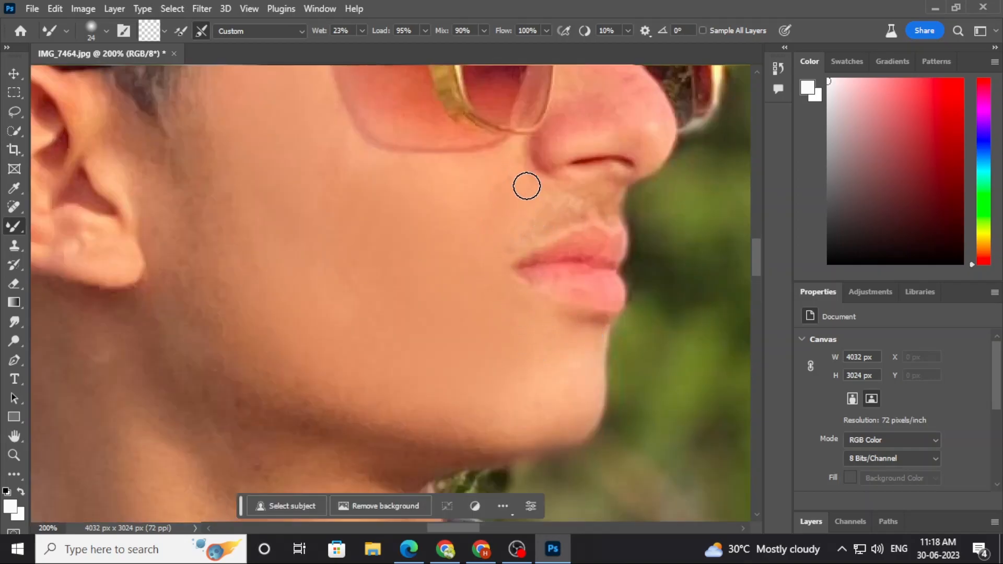
pyautogui.scroll(-3, 527, 226)
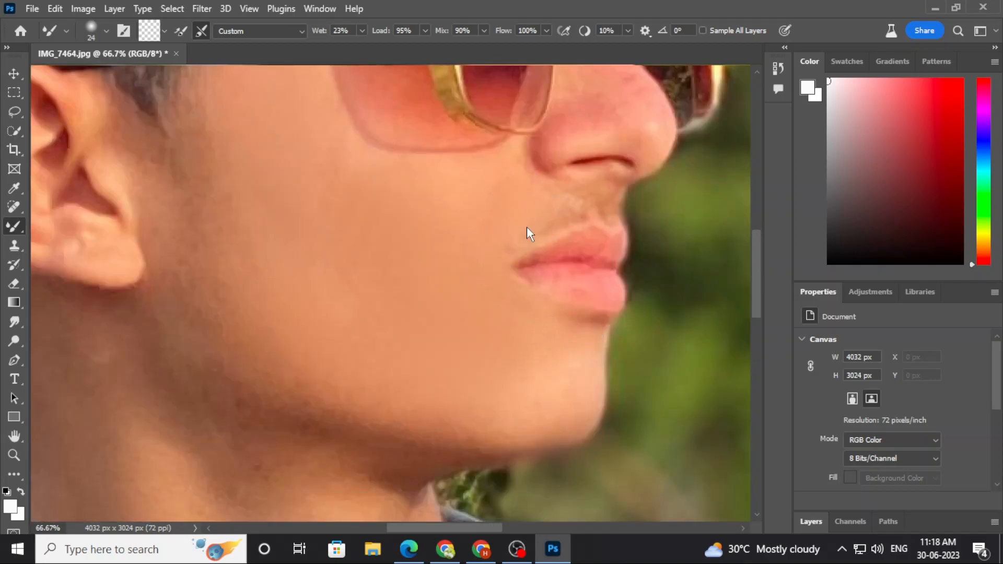
# Set the Mixer Brush to 34 px and blend the cheek skin beside the ear.
pyautogui.moveTo(469, 228)
pyautogui.mouseDown()
pyautogui.moveTo(425, 284)
pyautogui.moveTo(359, 276)
pyautogui.moveTo(408, 269)
pyautogui.mouseUp()
pyautogui.scroll(5, 369, 224)
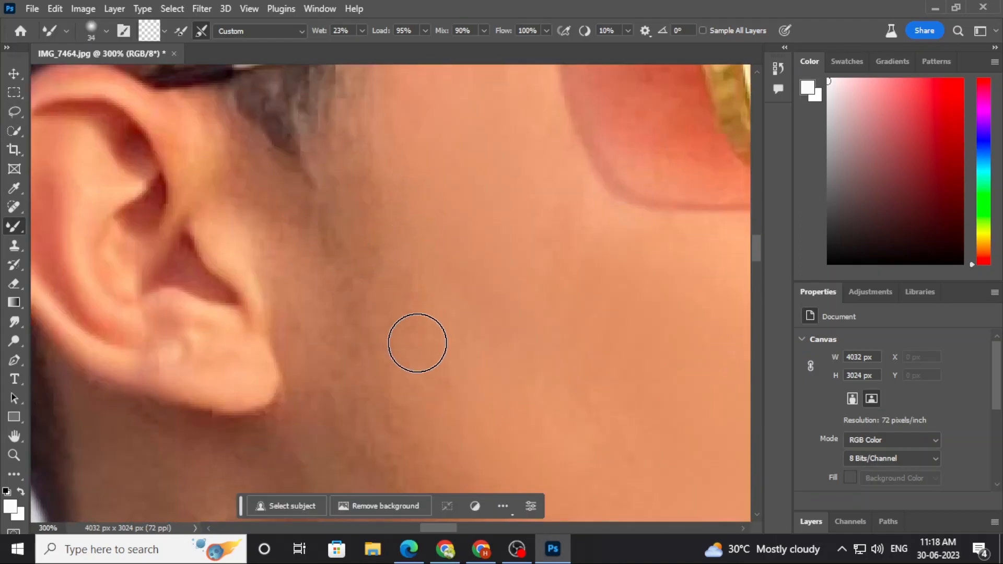
pyautogui.scroll(-1, 421, 313)
pyautogui.scroll(-2, 428, 342)
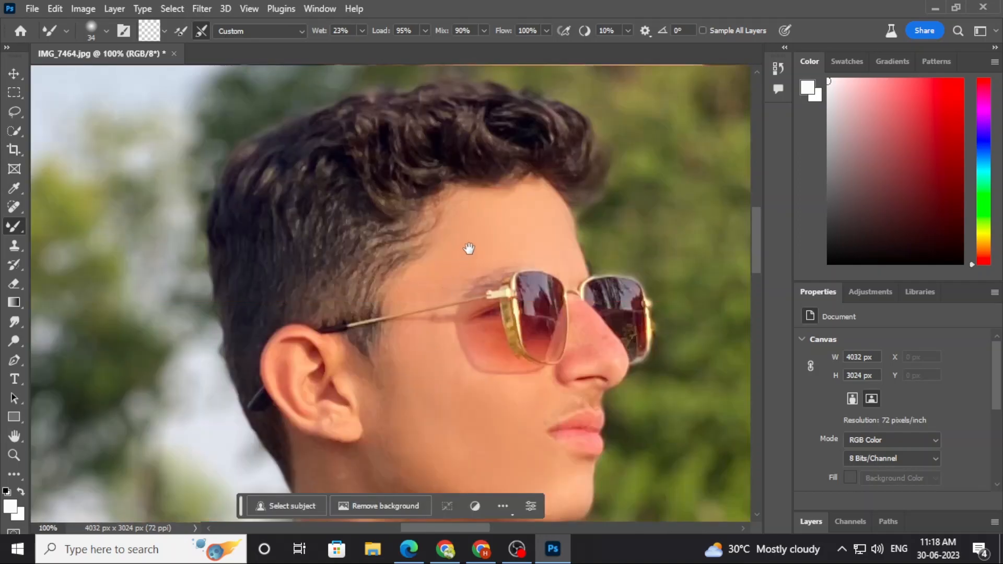
pyautogui.scroll(-2, 441, 282)
pyautogui.scroll(1, 354, 186)
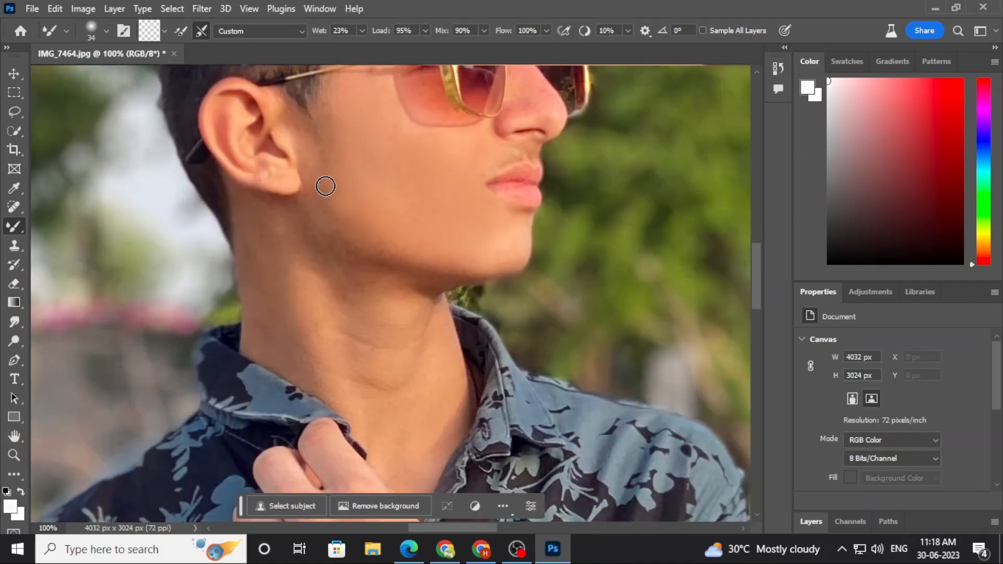
# Set the Mixer Brush to Wet 11% and 47 px and smooth the skin beneath the jawline.
pyautogui.moveTo(377, 348); pyautogui.dragTo(370, 376)
pyautogui.keyDown('alt'); pyautogui.click(370, 376); pyautogui.keyUp('alt')
pyautogui.moveTo(371, 254); pyautogui.dragTo(259, 209)
pyautogui.keyDown('ctrl'); pyautogui.click(226, 318); pyautogui.keyUp('ctrl')
pyautogui.keyDown('ctrl'); pyautogui.click(256, 297); pyautogui.keyUp('ctrl')
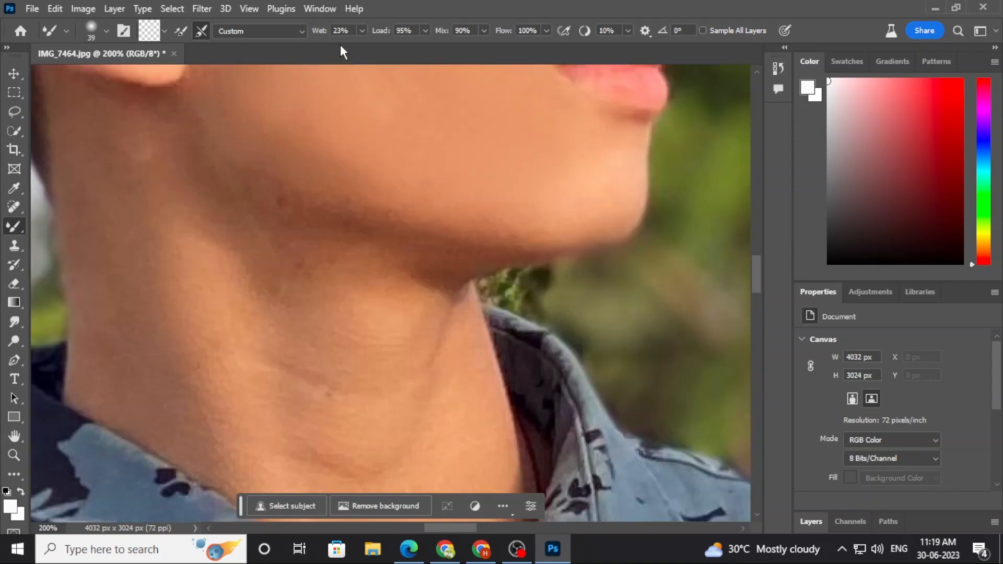
pyautogui.keyDown('alt'); pyautogui.rightClick(233, 311); pyautogui.keyUp('alt')
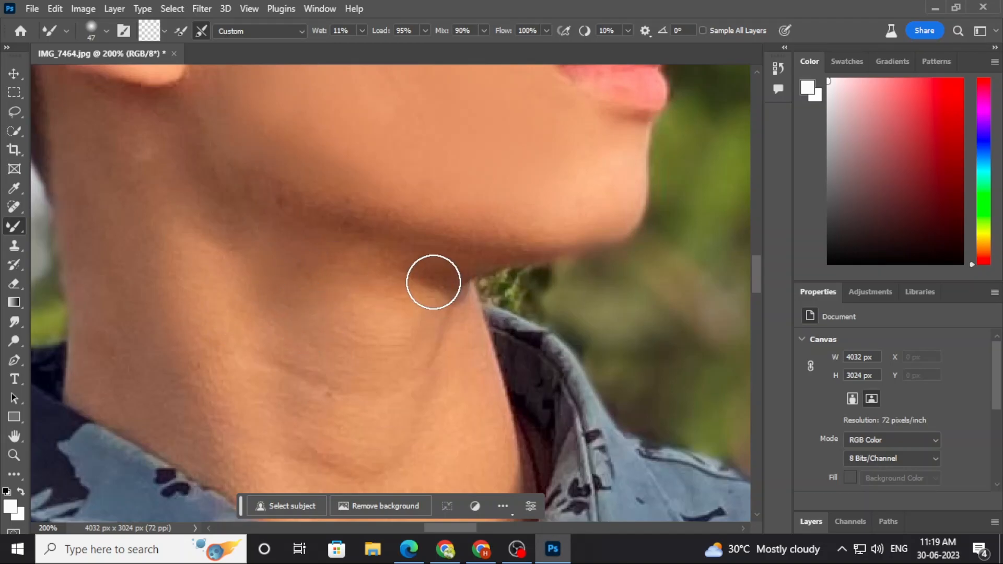
# Smooth the skin on the side of the neck, enlarging the Mixer Brush to 83 px.
pyautogui.hotkey('ctrl', '-')
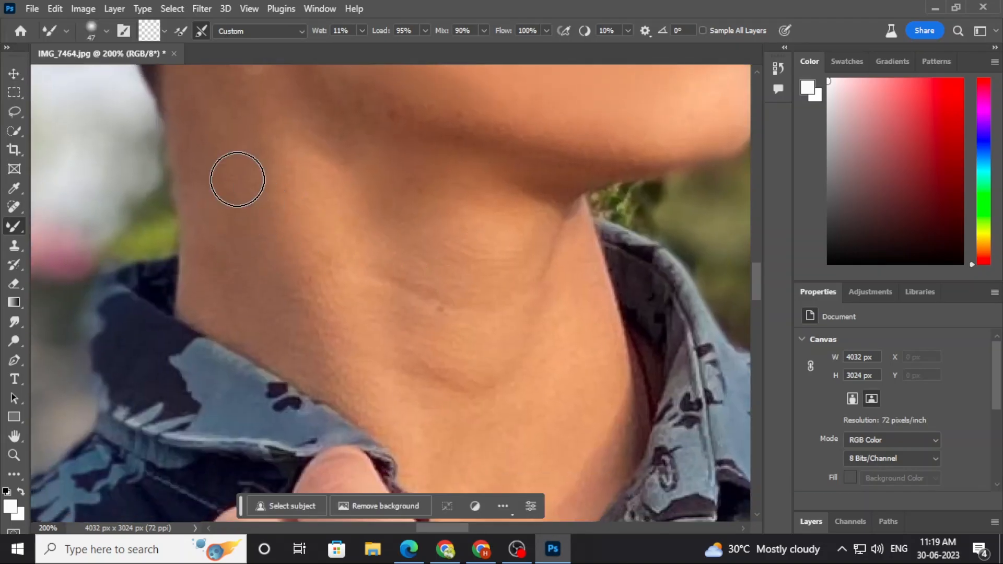
pyautogui.moveTo(200, 287); pyautogui.dragTo(273, 216)
pyautogui.moveTo(236, 157)
pyautogui.mouseDown()
pyautogui.moveTo(267, 231)
pyautogui.moveTo(251, 220)
pyautogui.moveTo(272, 199)
pyautogui.mouseUp()
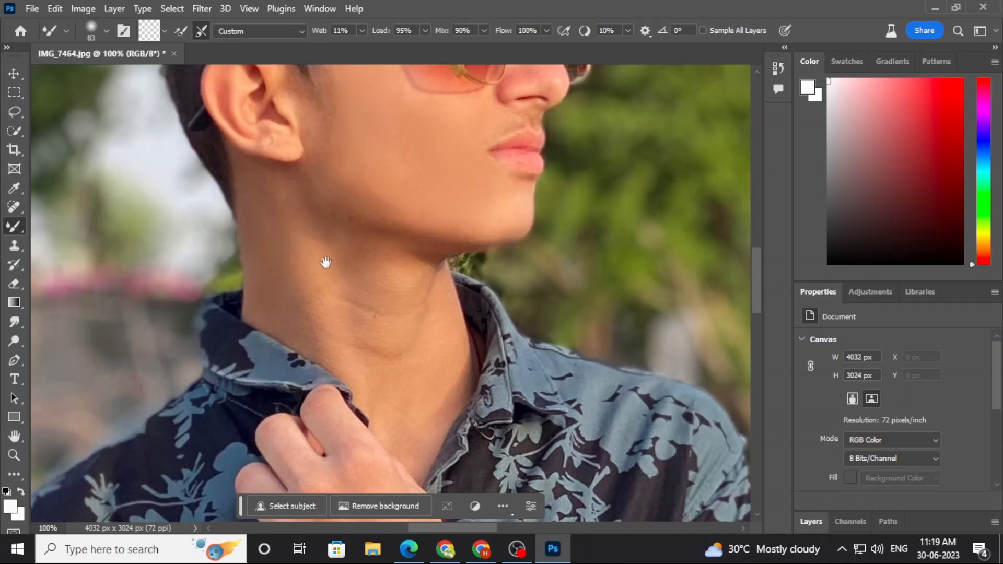
# Blend the sideburn and cheek area in front of the ear with the 83 px Mixer Brush.
pyautogui.hotkey('ctrl', '-')
pyautogui.scroll(2, 413, 280)
pyautogui.hotkey('ctrl', '+')
pyautogui.hotkey('ctrl', '+')
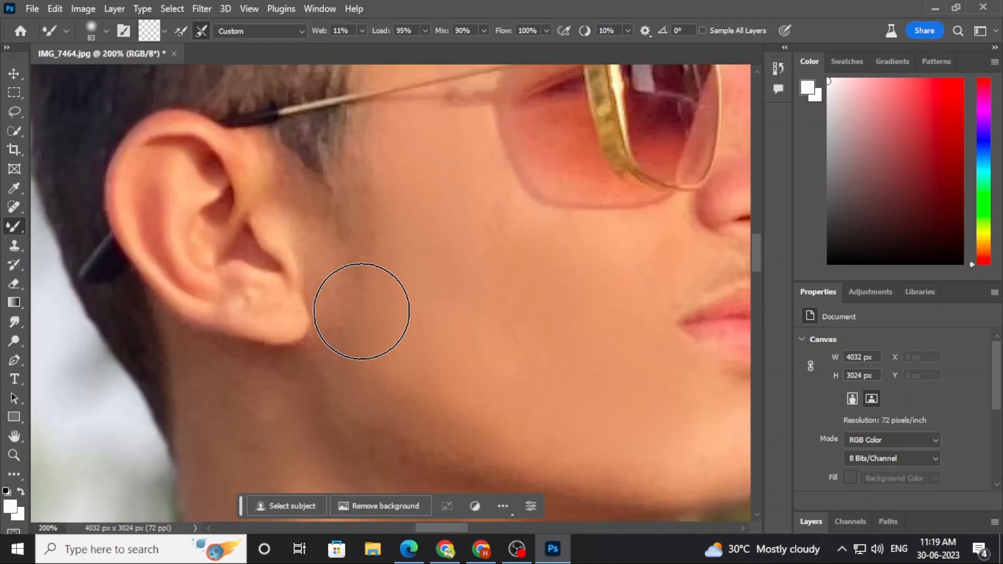
pyautogui.hotkey('ctrl', '-')
pyautogui.hotkey('ctrl', '-')
# Reduce the Mixer Brush to about 56 px and smooth the neck below the earlobe.
pyautogui.moveTo(448, 338); pyautogui.dragTo(444, 340)
pyautogui.hotkey('ctrl', '+')
pyautogui.hotkey('ctrl', '+')
pyautogui.hotkey('ctrl', '+')
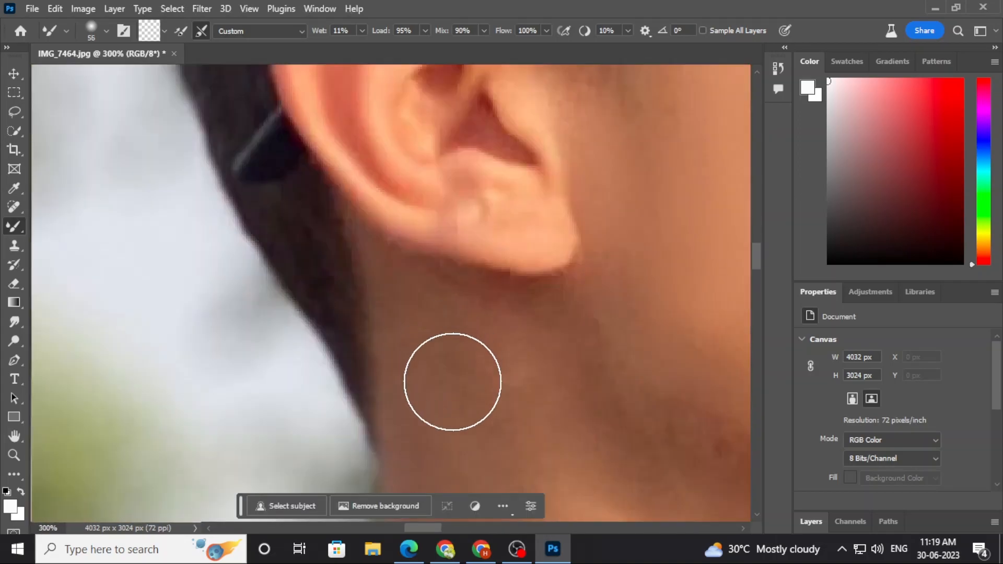
pyautogui.hotkey('ctrl', '-')
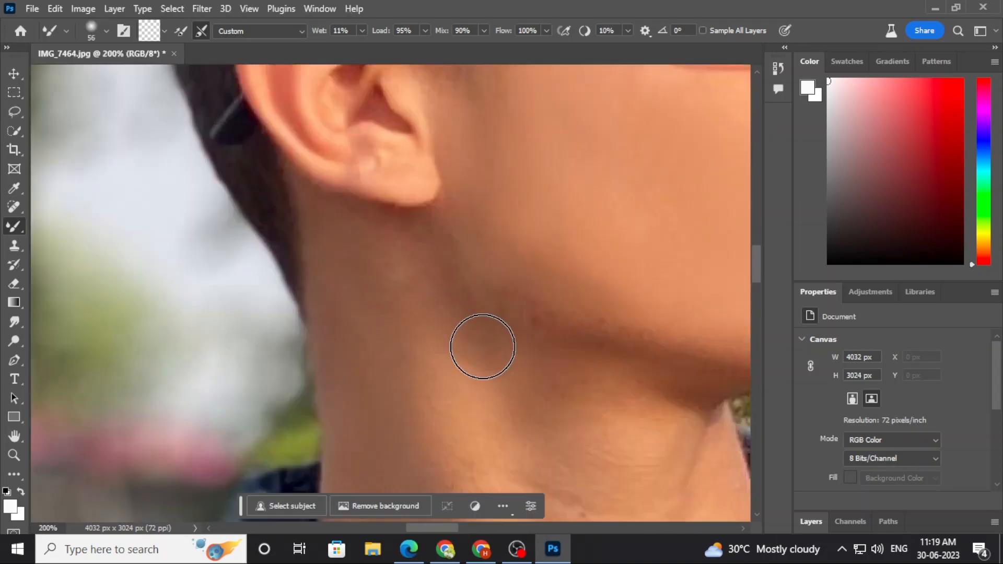
pyautogui.hotkey('ctrl', '-')
pyautogui.hotkey('ctrl', '-')
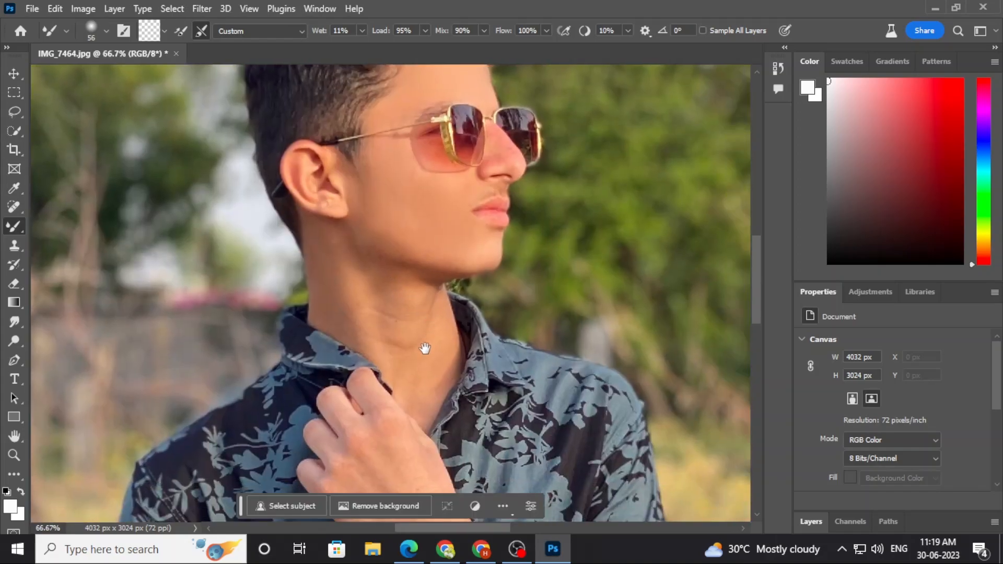
# Reduce the Mixer Brush to 32 px and touch up the remaining skin, checking the result on the wider portrait.
pyautogui.moveTo(424, 349); pyautogui.dragTo(416, 291)
pyautogui.hotkey('ctrl', '+')
pyautogui.hotkey('ctrl', '+')
pyautogui.hotkey('ctrl', '+')
pyautogui.moveTo(343, 186)
pyautogui.mouseDown()
pyautogui.moveTo(325, 193)
pyautogui.moveTo(307, 164)
pyautogui.mouseUp()
pyautogui.hotkey('ctrl', '-')
pyautogui.hotkey('ctrl', '-')
pyautogui.hotkey('ctrl', '-')
pyautogui.hotkey('ctrl', '-')
pyautogui.hotkey('ctrl', '-')
pyautogui.hotkey('ctrl', '-')
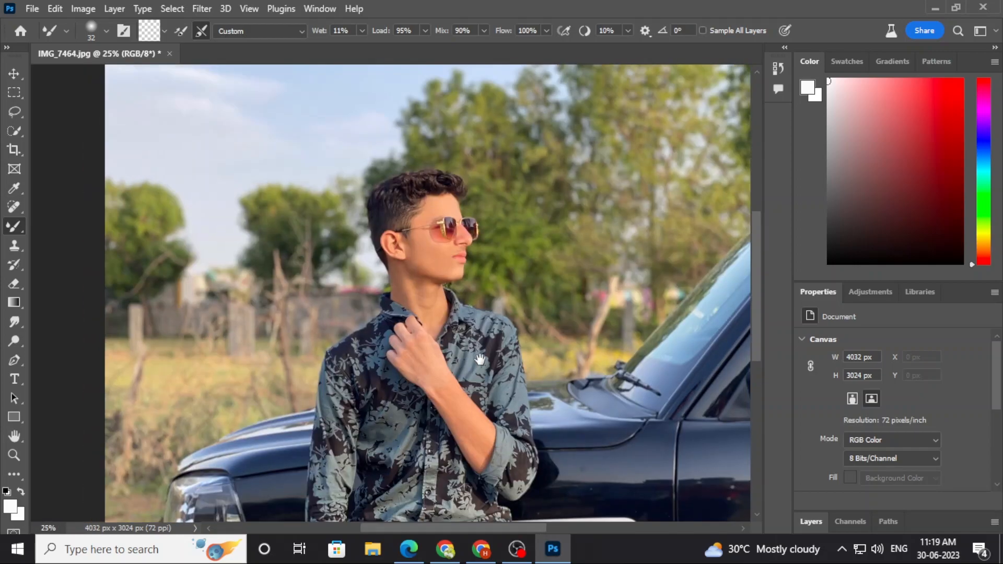
# Set the Mixer Brush to Wet 26% and 32 px for retouching the forehead hairline.
pyautogui.hotkey('ctrl', '-')
pyautogui.hotkey('ctrl', '+')
pyautogui.hotkey('ctrl', '+')
pyautogui.hotkey('ctrl', '+')
pyautogui.hotkey('ctrl', '+')
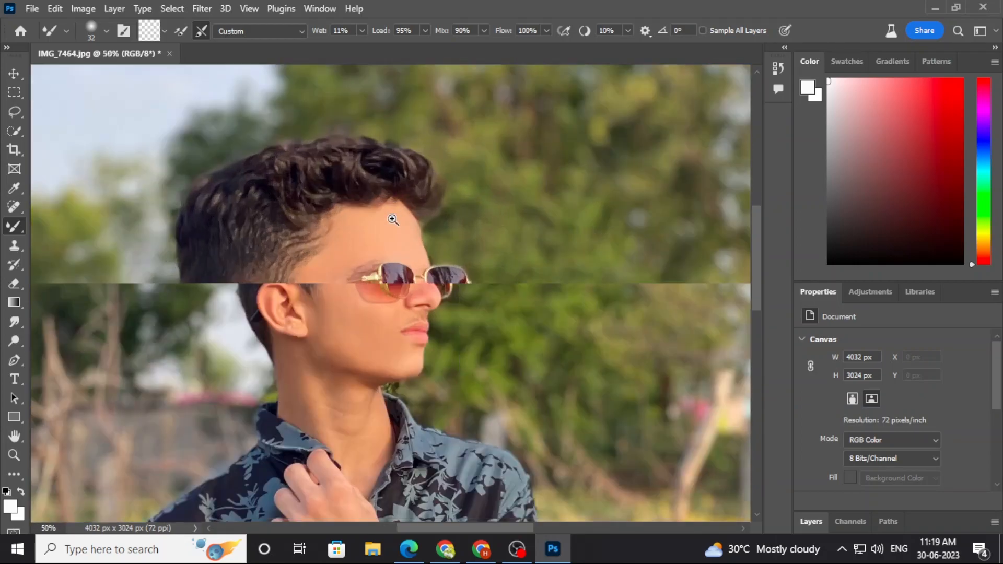
pyautogui.hotkey('ctrl', '+')
pyautogui.hotkey('ctrl', '+')
pyautogui.rightClick(287, 345)
pyautogui.keyDown('alt'); pyautogui.rightClick(290, 338); pyautogui.keyUp('alt')
pyautogui.moveTo(289, 338); pyautogui.dragTo(331, 335)
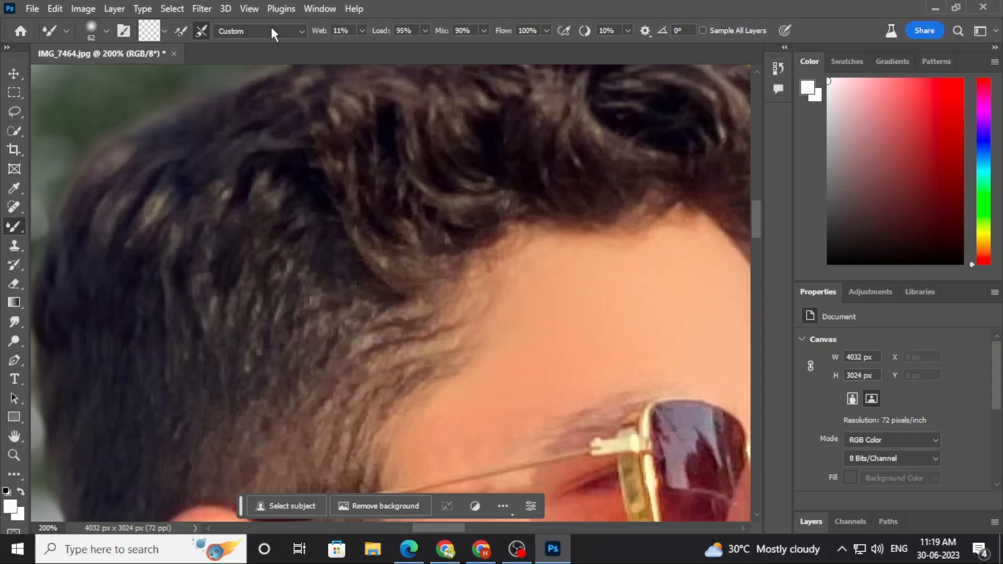
pyautogui.moveTo(371, 47); pyautogui.dragTo(373, 47)
pyautogui.keyDown('alt'); pyautogui.rightClick(487, 262); pyautogui.keyUp('alt')
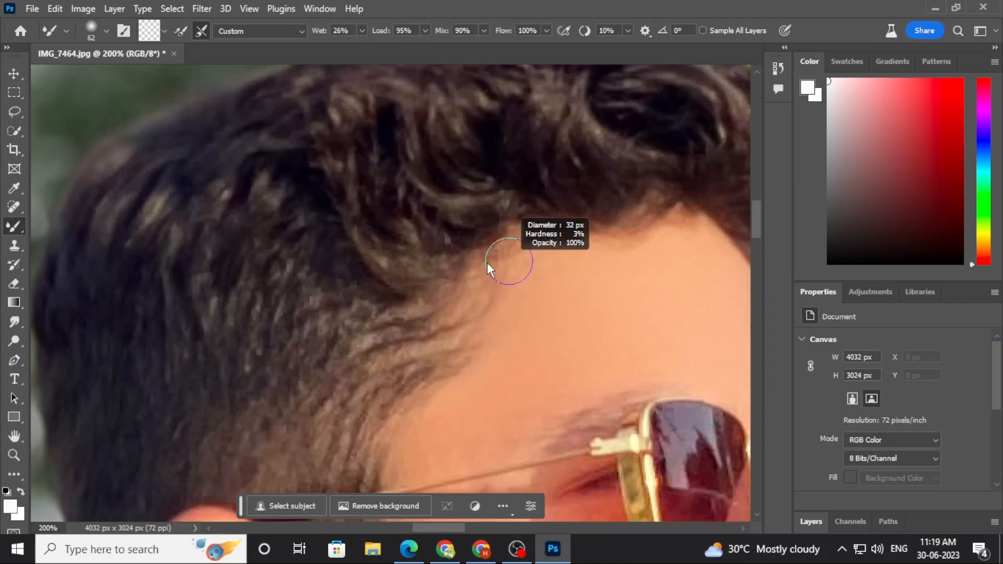
# Blend the skin along the forehead and temple hairline with the 32 px Mixer Brush and check the edge.
pyautogui.hotkey('ctrl', '-')
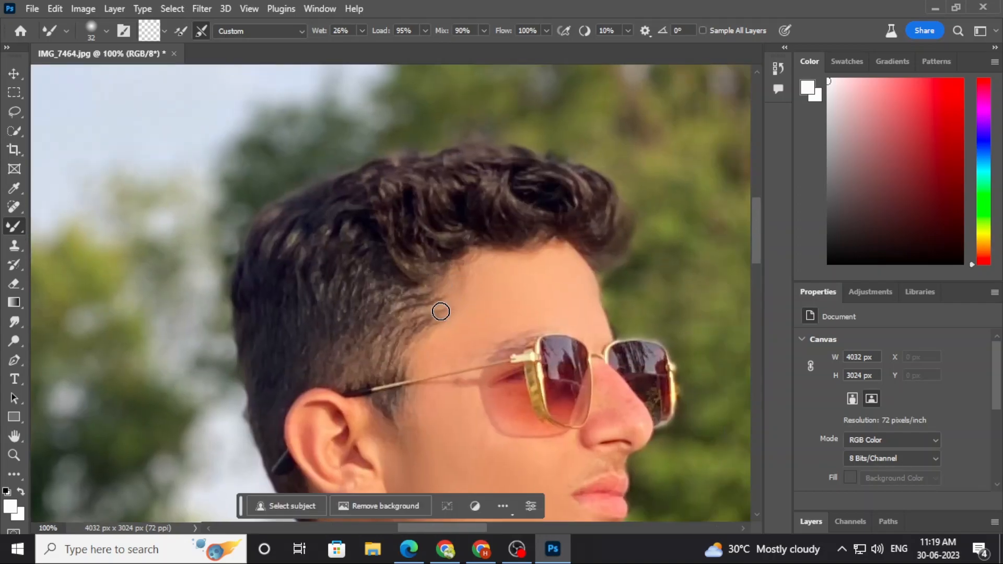
pyautogui.hotkey('ctrl', '+')
pyautogui.hotkey('ctrl', '+')
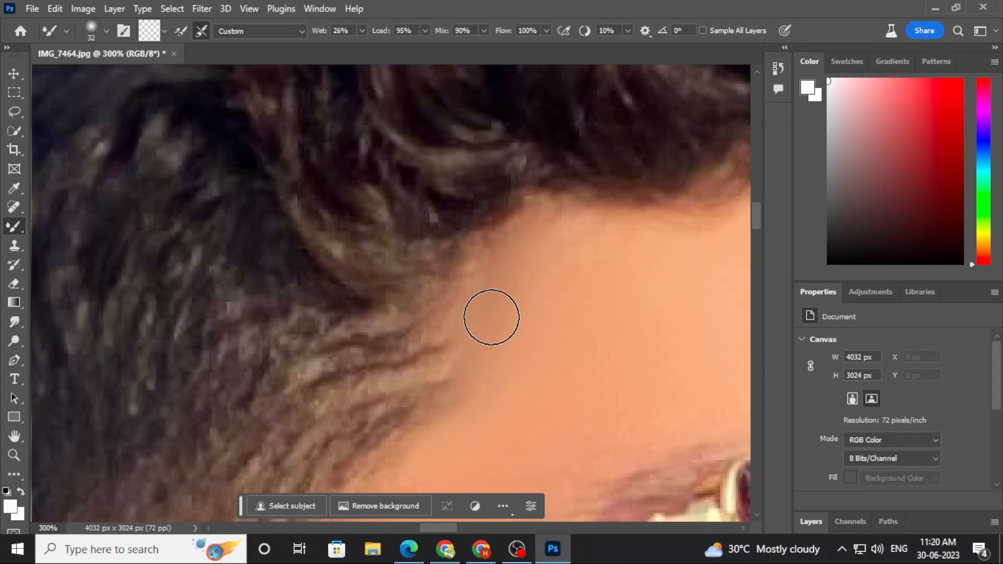
pyautogui.hotkey('ctrl', '-')
pyautogui.hotkey('ctrl', '-')
pyautogui.moveTo(565, 275); pyautogui.dragTo(449, 256)
pyautogui.scroll(-2, 369, 282)
pyautogui.scroll(3, 421, 291)
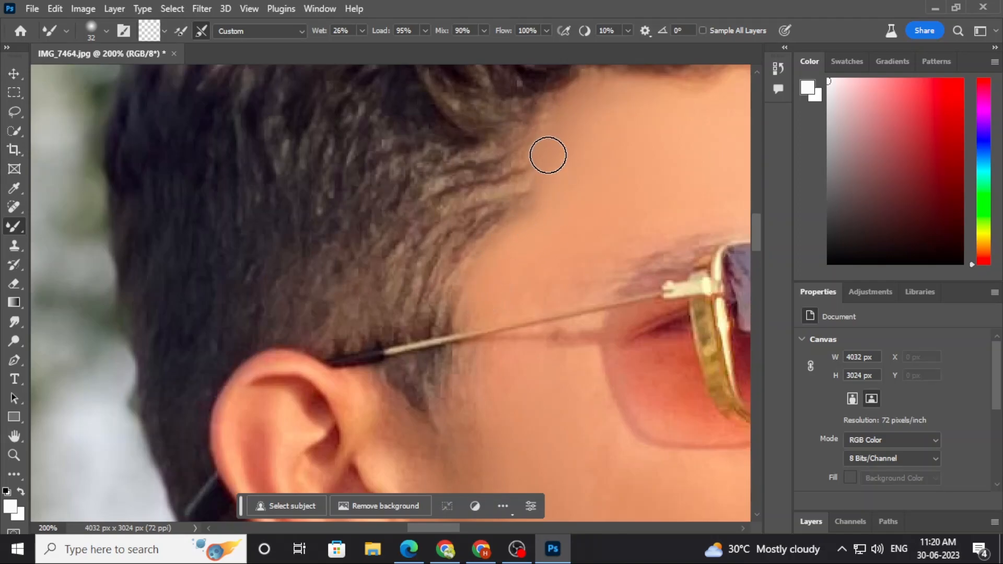
pyautogui.scroll(-5, 496, 202)
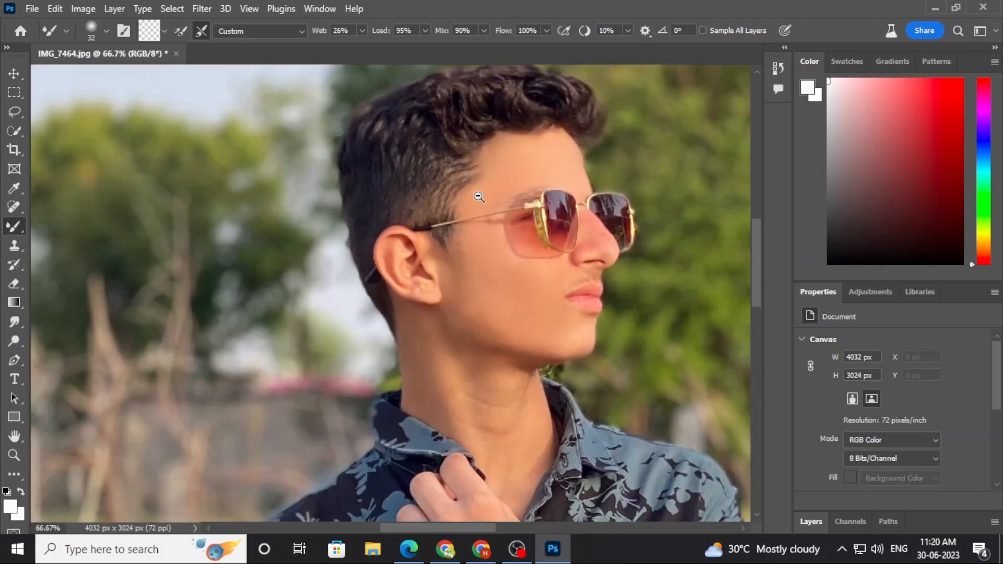
pyautogui.scroll(-2, 498, 260)
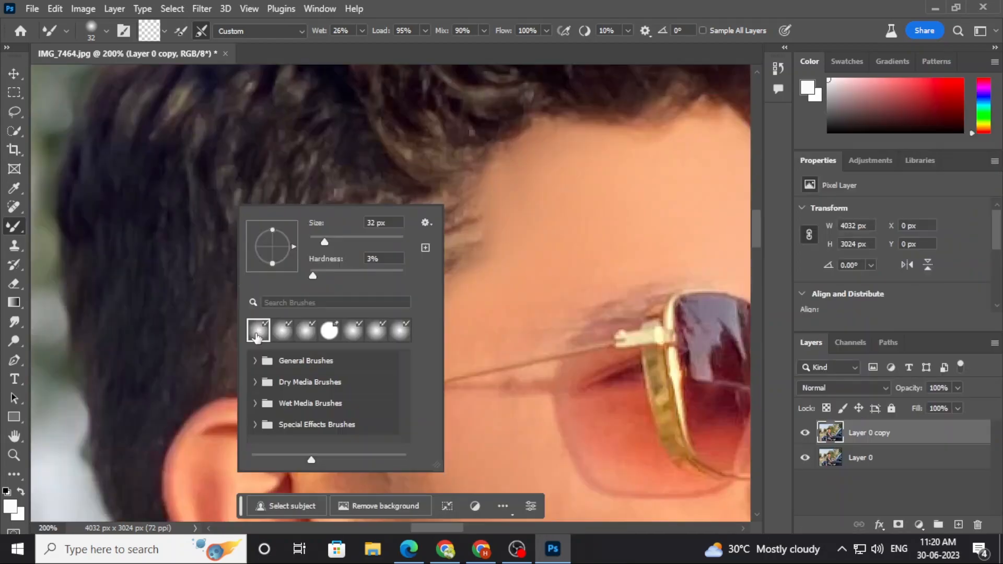
# Switch to the regular Brush tool at 75 px and set the foreground color to black.
pyautogui.rightClick(19, 220)
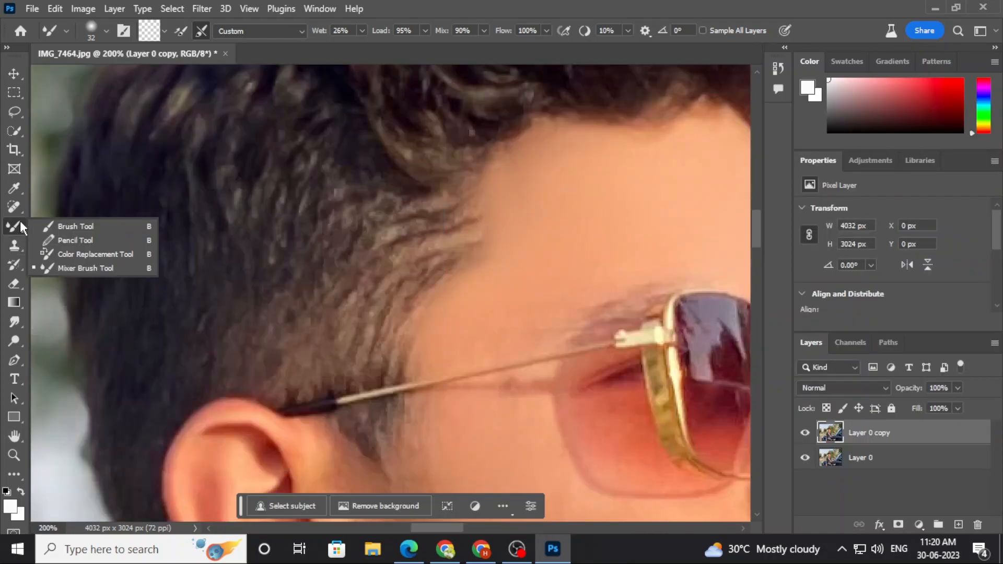
pyautogui.click(54, 223)
pyautogui.click(104, 34)
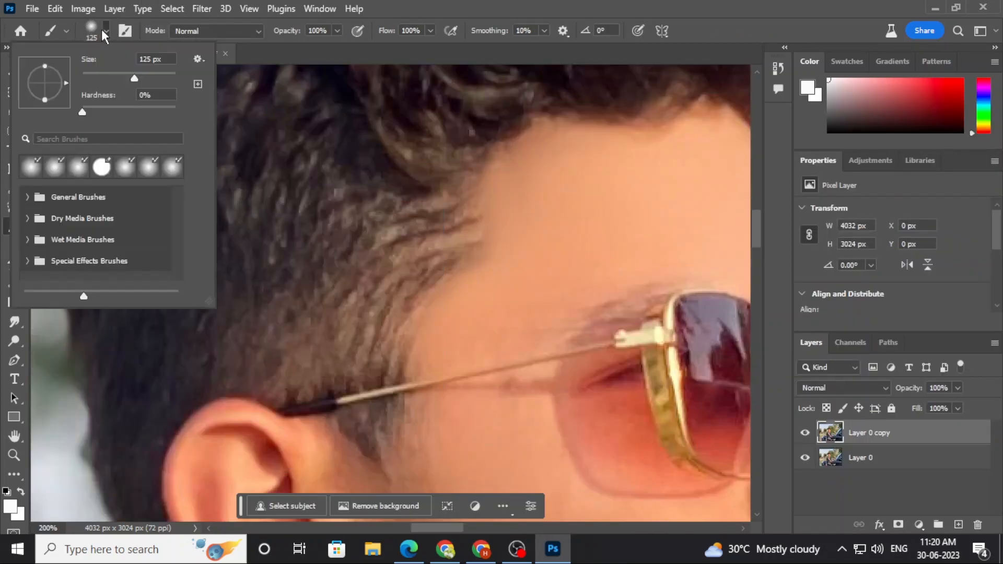
pyautogui.moveTo(127, 78); pyautogui.dragTo(117, 79)
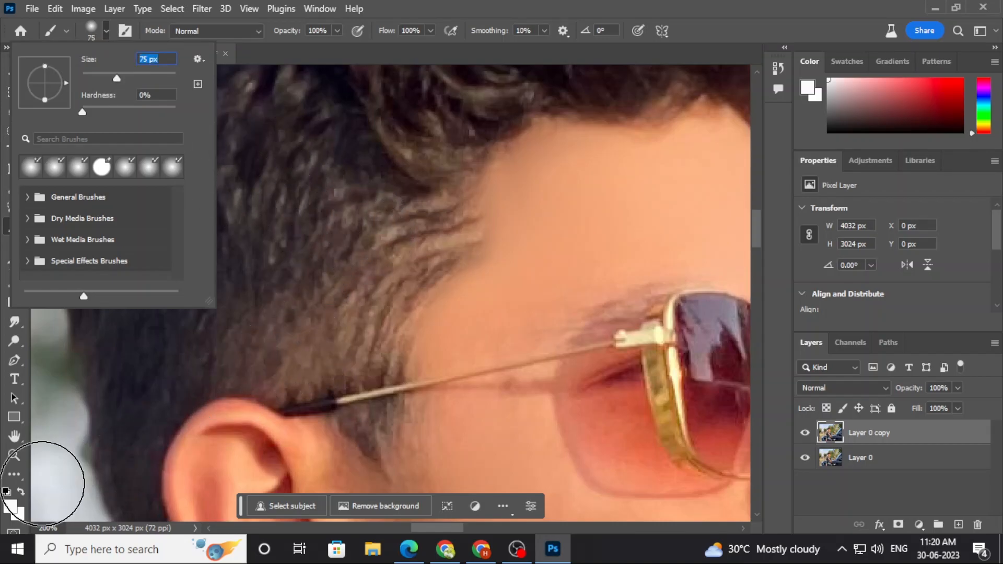
pyautogui.click(10, 506)
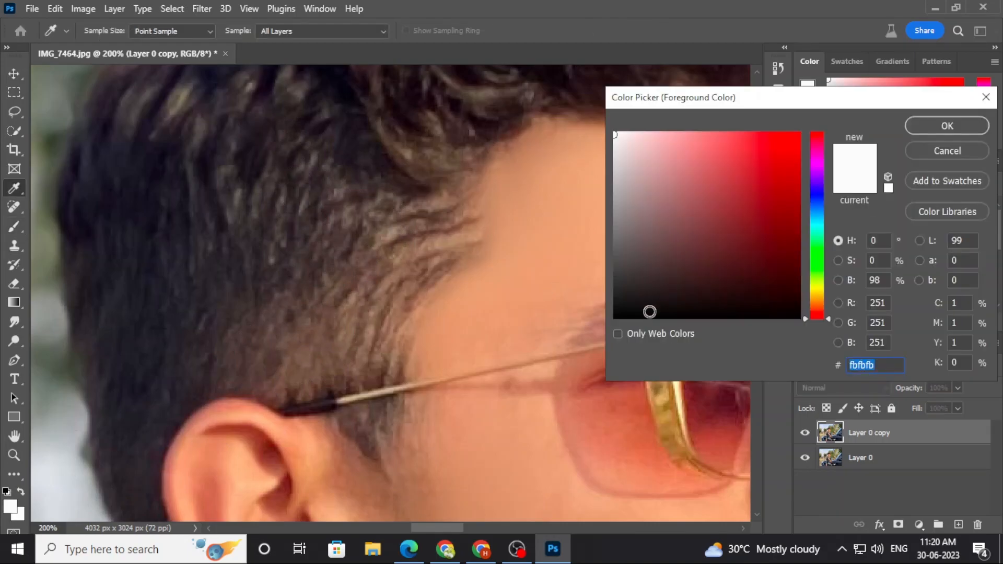
pyautogui.click(643, 317)
pyautogui.click(947, 126)
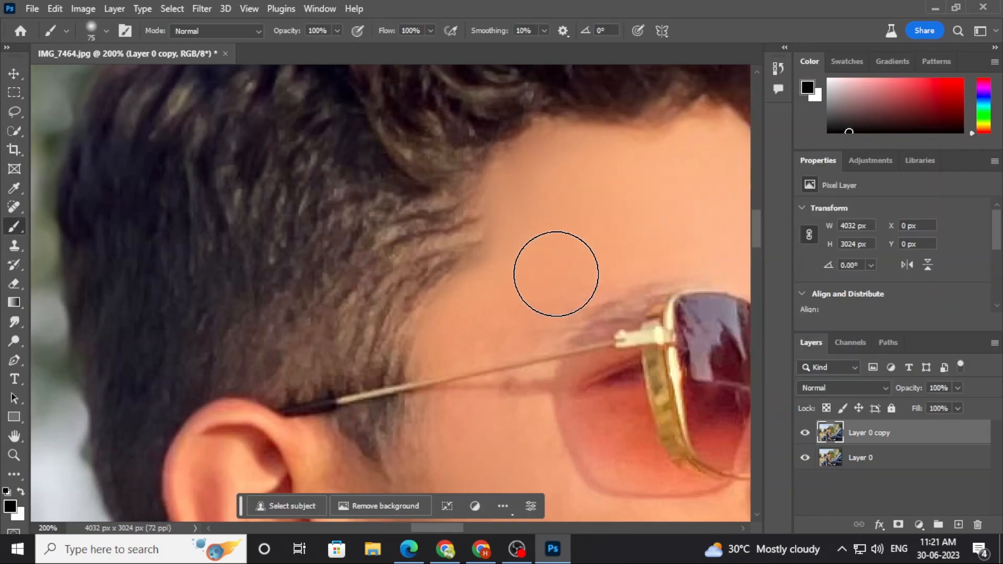
# Undo a trial black dab on the side hair and reduce the brush opacity to 11%.
pyautogui.click(328, 293)
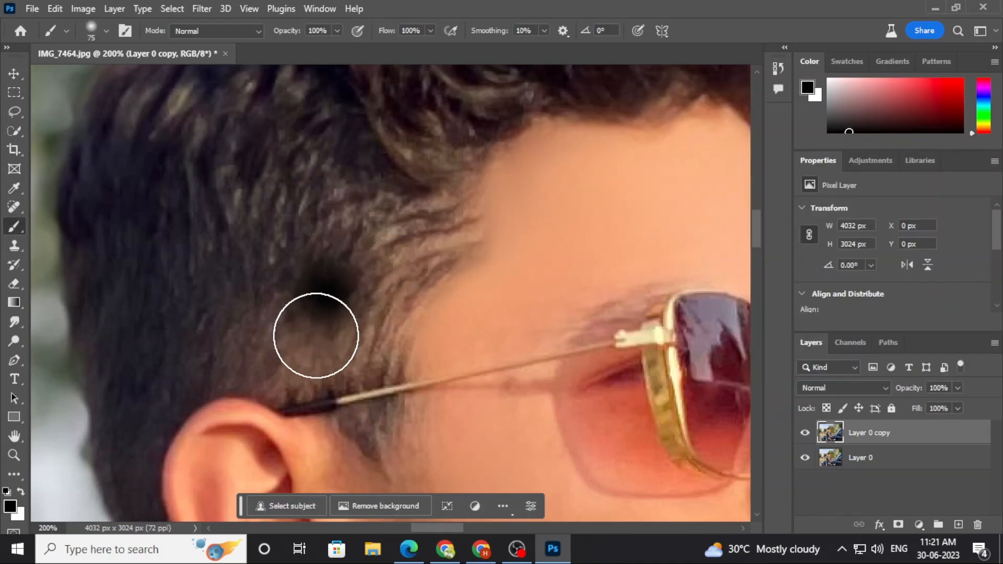
pyautogui.hotkey('ctrl', 'z')
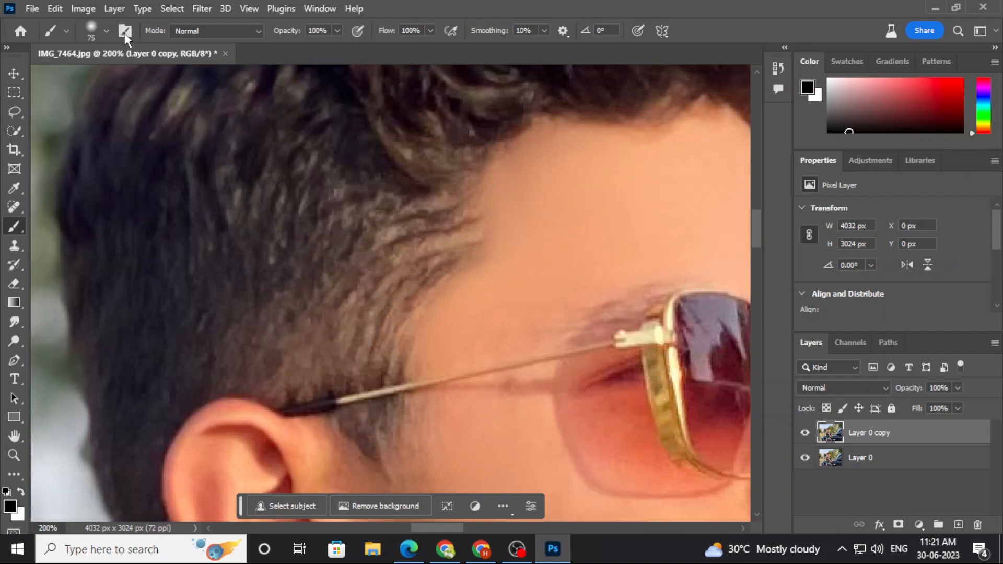
pyautogui.click(106, 30)
pyautogui.moveTo(92, 108); pyautogui.dragTo(86, 115)
pyautogui.click(337, 31)
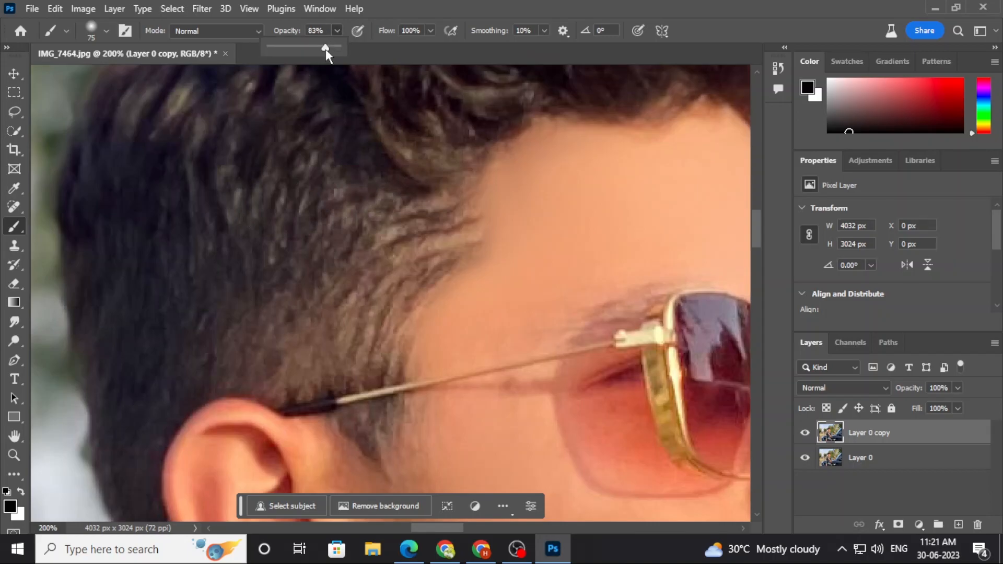
pyautogui.click(324, 235)
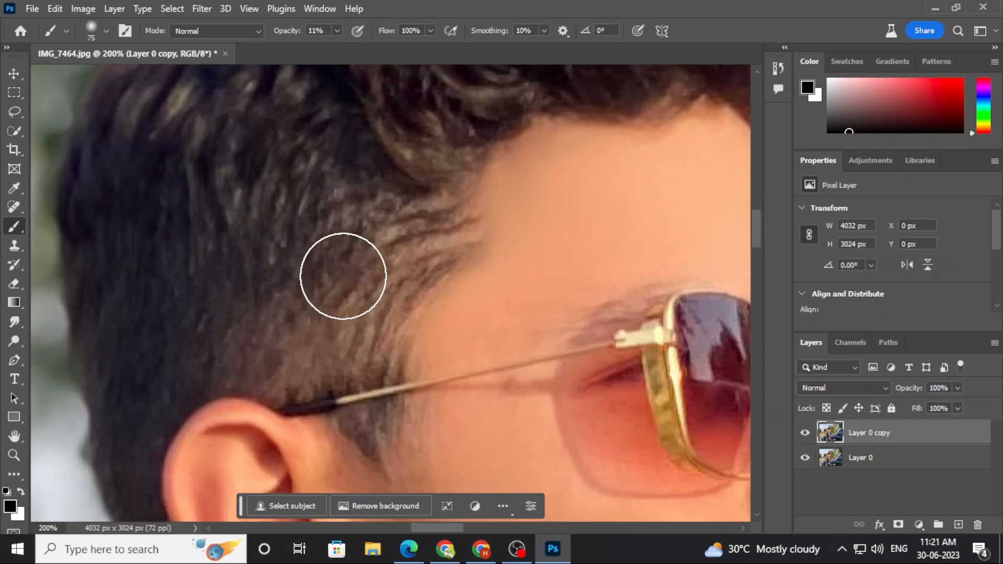
# Darken the thin hair above the ear and at the temple on Layer 0 copy with the 11% black brush.
pyautogui.moveTo(290, 342)
pyautogui.mouseDown()
pyautogui.moveTo(322, 341)
pyautogui.moveTo(396, 247)
pyautogui.moveTo(382, 218)
pyautogui.moveTo(344, 215)
pyautogui.moveTo(341, 324)
pyautogui.moveTo(350, 327)
pyautogui.moveTo(405, 243)
pyautogui.moveTo(367, 255)
pyautogui.mouseUp()
pyautogui.scroll(-5, 368, 254)
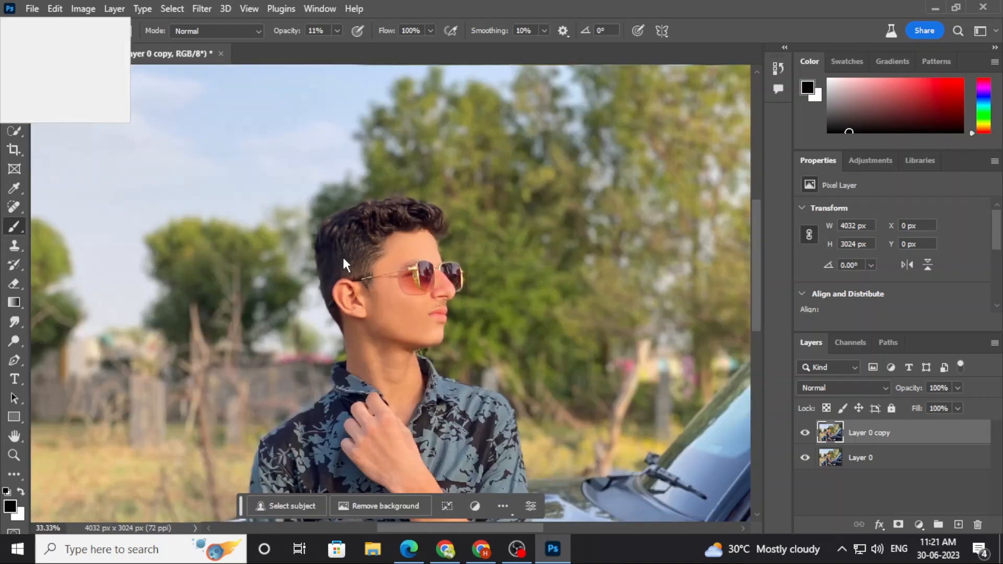
pyautogui.scroll(3, 368, 236)
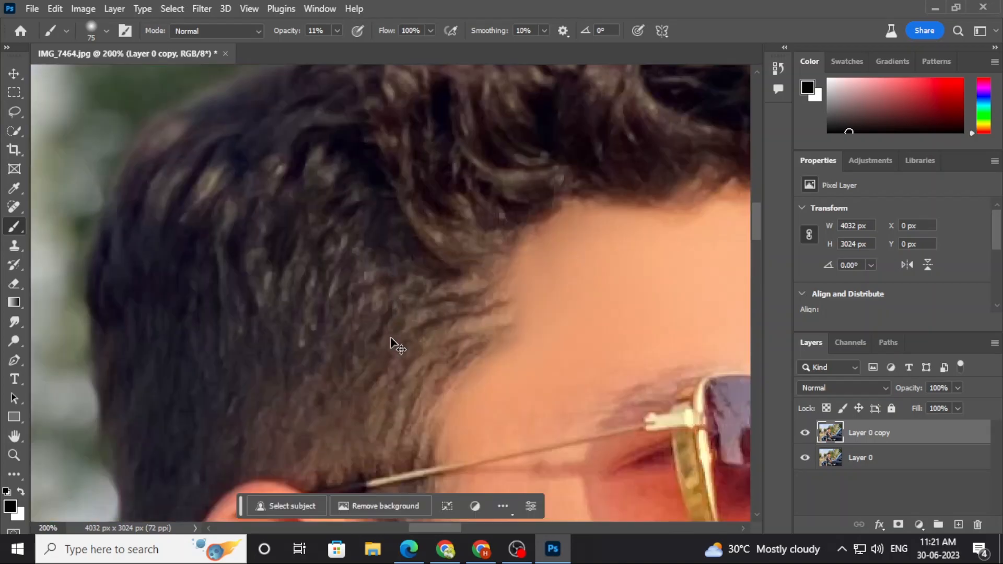
pyautogui.moveTo(411, 402)
pyautogui.mouseDown()
pyautogui.moveTo(458, 323)
pyautogui.moveTo(437, 321)
pyautogui.moveTo(378, 392)
pyautogui.mouseUp()
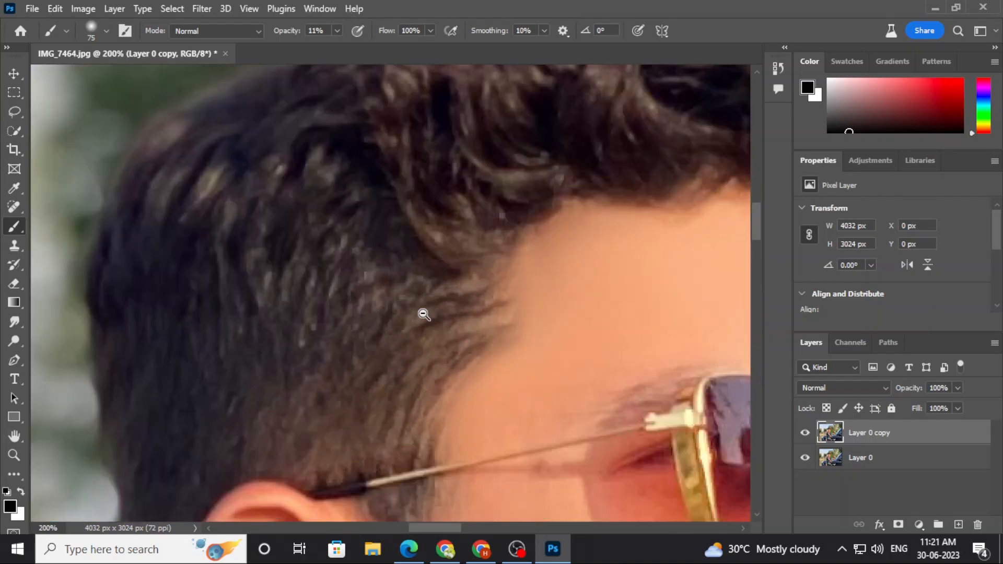
# Examine the darkened side hair, the ear and the sideburn area from several zoom levels.
pyautogui.keyDown('alt'); pyautogui.click(425, 316); pyautogui.keyUp('alt')
pyautogui.keyDown('alt'); pyautogui.click(403, 236); pyautogui.keyUp('alt')
pyautogui.moveTo(442, 294); pyautogui.dragTo(374, 195)
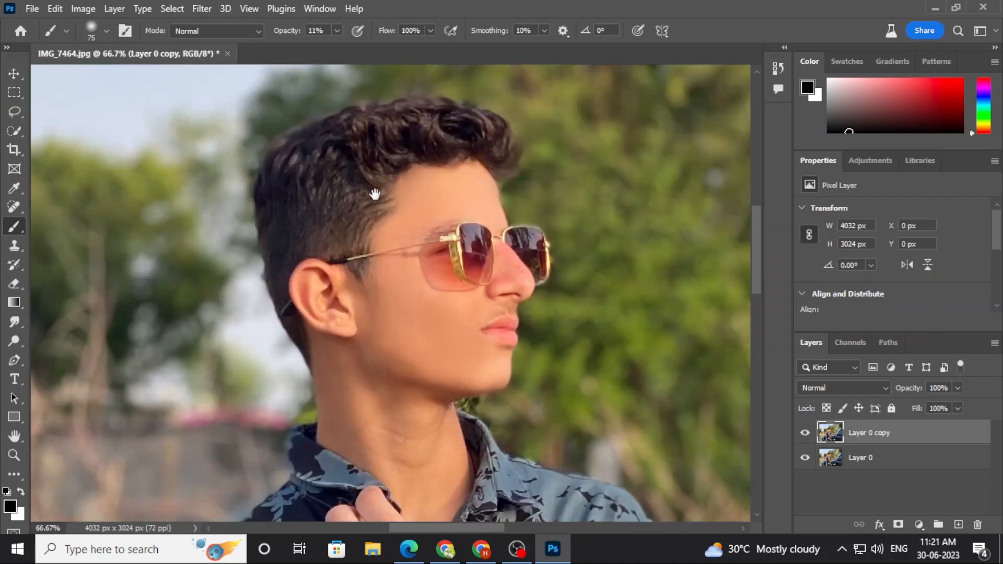
pyautogui.keyDown('alt'); pyautogui.click(377, 260); pyautogui.keyUp('alt')
pyautogui.keyDown('alt'); pyautogui.click(376, 261); pyautogui.keyUp('alt')
pyautogui.keyDown('alt'); pyautogui.click(377, 261); pyautogui.keyUp('alt')
pyautogui.moveTo(420, 282); pyautogui.dragTo(500, 299)
pyautogui.keyDown('ctrl'); pyautogui.click(410, 257); pyautogui.keyUp('ctrl')
pyautogui.keyDown('ctrl'); pyautogui.click(409, 257); pyautogui.keyUp('ctrl')
pyautogui.moveTo(410, 257); pyautogui.dragTo(320, 186)
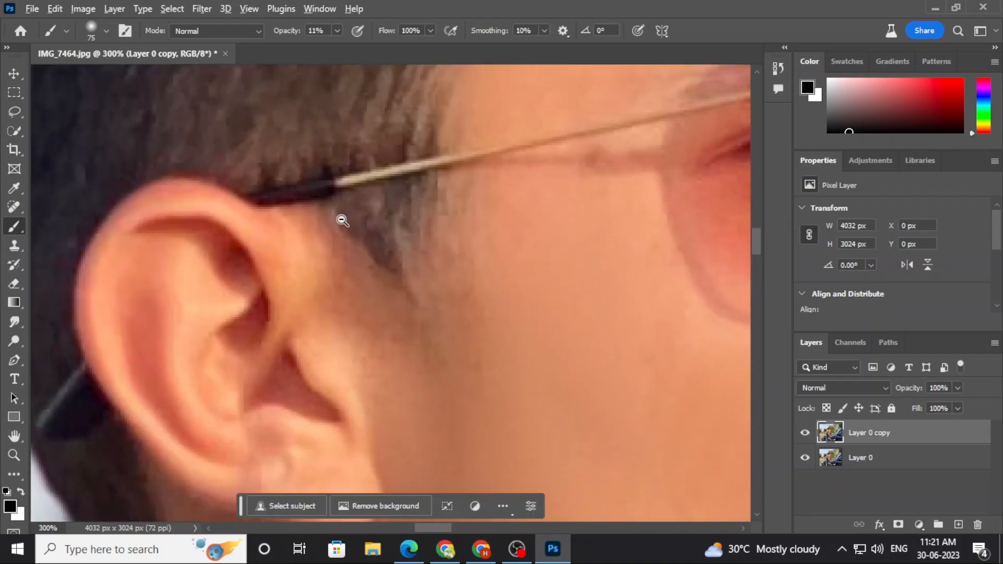
pyautogui.keyDown('alt'); pyautogui.click(342, 221); pyautogui.keyUp('alt')
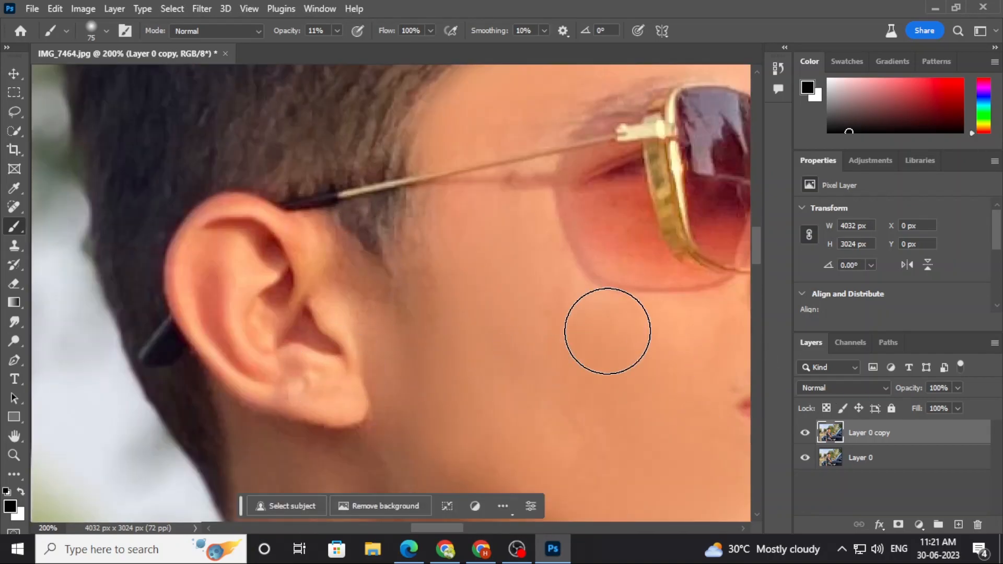
# Lasso the sideburn area in front of the ear and run Generative Fill on it with the prompt "hair".
pyautogui.click(15, 115)
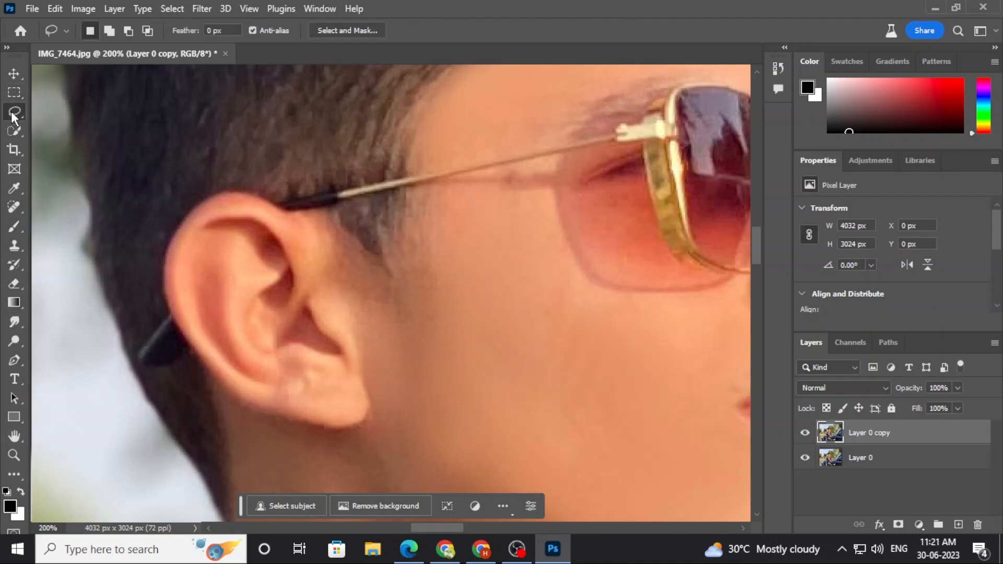
pyautogui.moveTo(344, 228); pyautogui.dragTo(354, 276)
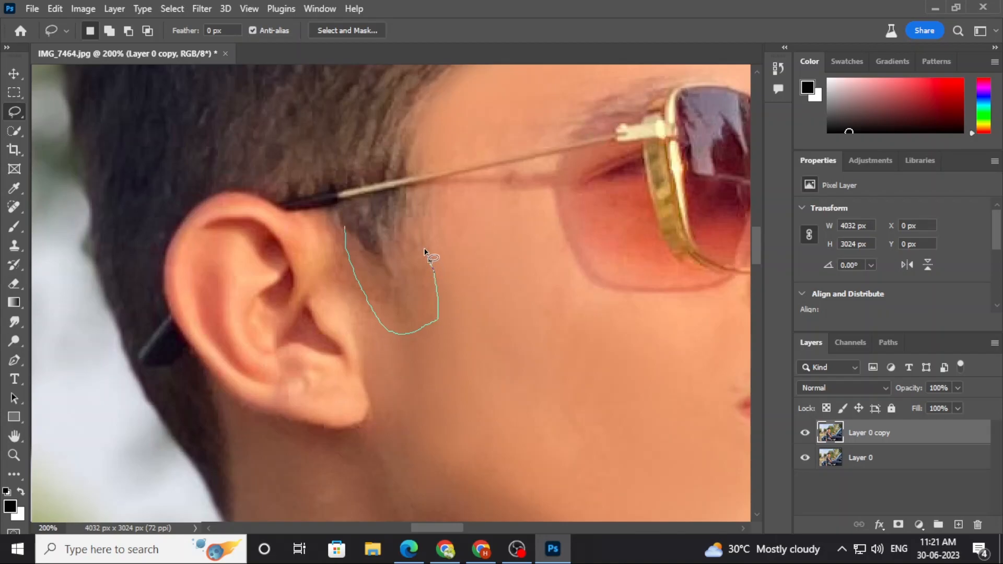
pyautogui.moveTo(347, 228); pyautogui.dragTo(346, 226)
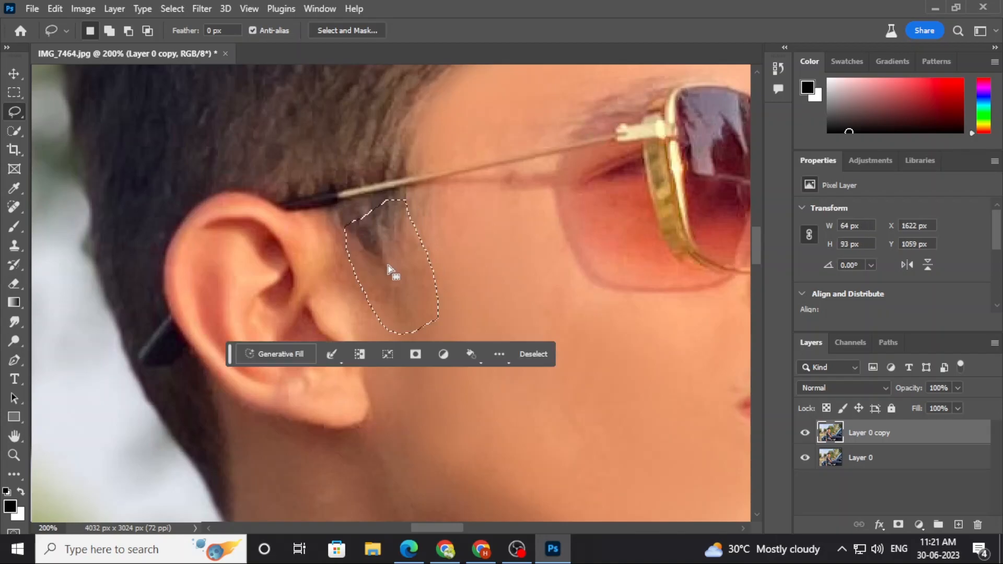
pyautogui.click(274, 354)
pyautogui.write('gh')
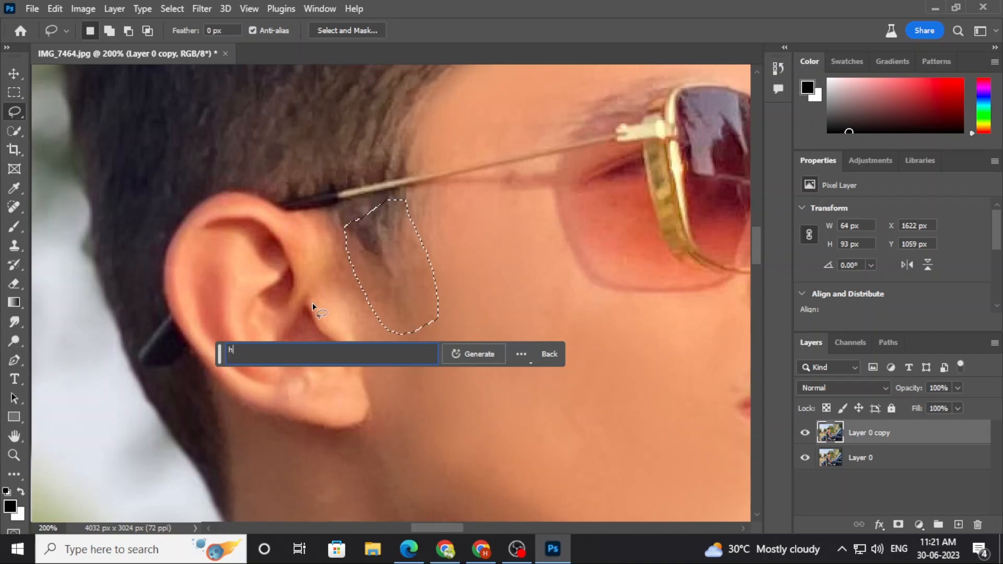
pyautogui.write('ir')
pyautogui.press('Return')
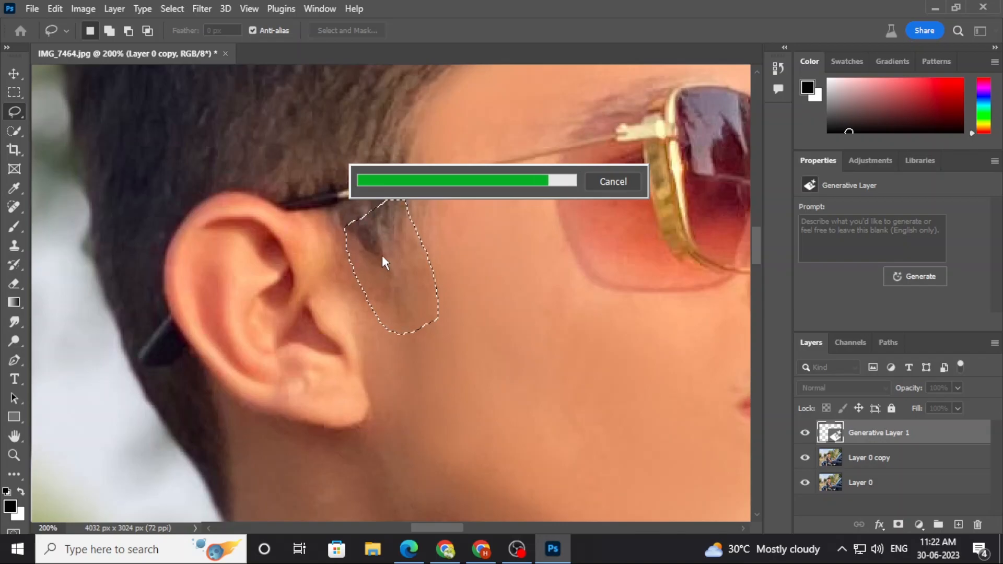
# Check the generated sideburn on the wider portrait and merge its generative layer down into Layer 0 copy.
pyautogui.hotkey('ctrl', '-')
pyautogui.hotkey('ctrl', '-')
pyautogui.hotkey('ctrl', '-')
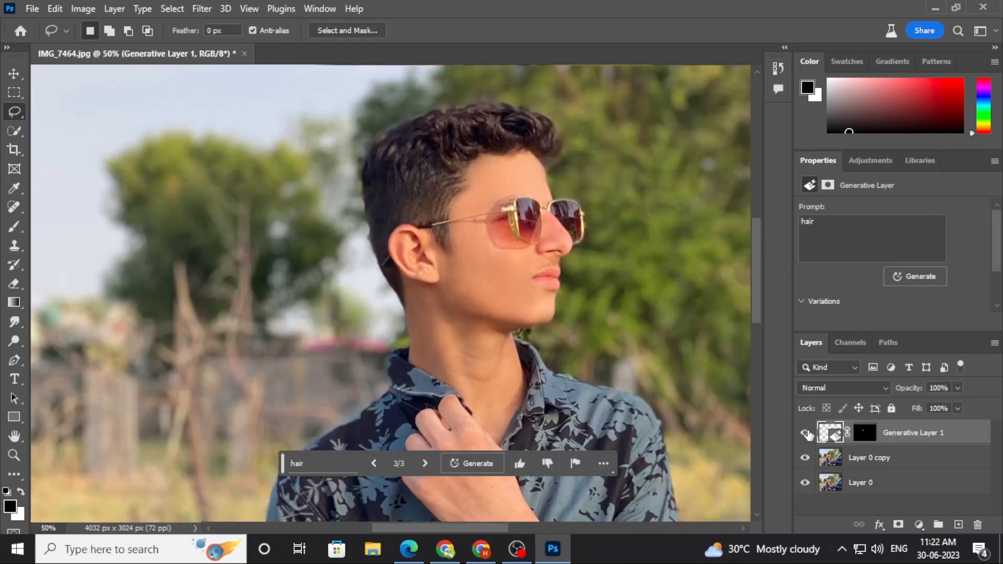
pyautogui.rightClick(875, 433)
pyautogui.click(784, 468)
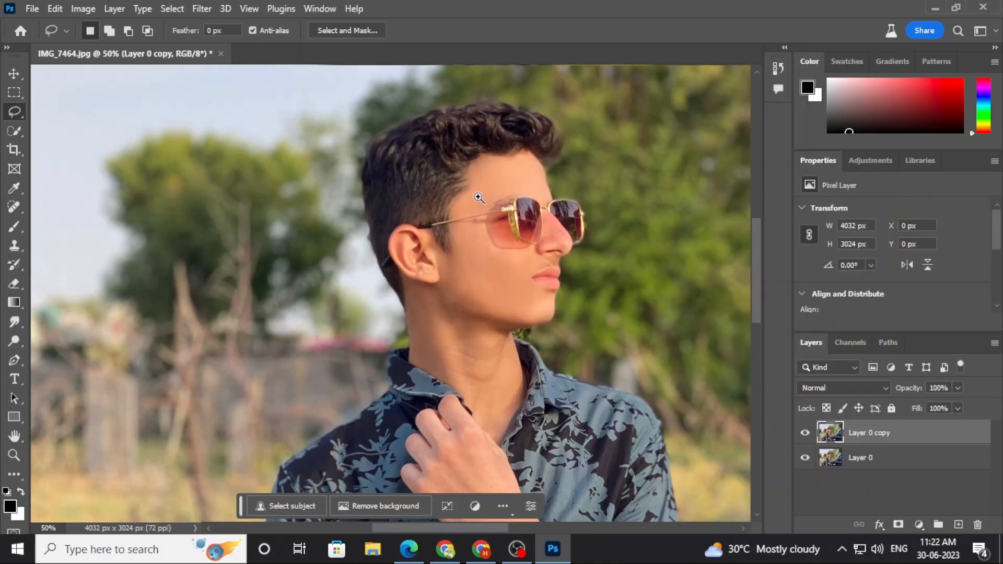
# Examine the retouched face and hair up close and in the full photo.
pyautogui.keyDown('ctrl'); pyautogui.click(479, 199); pyautogui.keyUp('ctrl')
pyautogui.keyDown('ctrl'); pyautogui.click(479, 200); pyautogui.keyUp('ctrl')
pyautogui.moveTo(478, 198); pyautogui.dragTo(462, 356)
pyautogui.keyDown('ctrl'); pyautogui.click(478, 242); pyautogui.keyUp('ctrl')
pyautogui.keyDown('alt'); pyautogui.click(479, 242); pyautogui.keyUp('alt')
pyautogui.keyDown('alt'); pyautogui.click(479, 241); pyautogui.keyUp('alt')
pyautogui.keyDown('alt'); pyautogui.click(479, 242); pyautogui.keyUp('alt')
pyautogui.keyDown('alt'); pyautogui.click(478, 242); pyautogui.keyUp('alt')
pyautogui.keyDown('alt'); pyautogui.click(484, 269); pyautogui.keyUp('alt')
pyautogui.keyDown('alt'); pyautogui.click(484, 268); pyautogui.keyUp('alt')
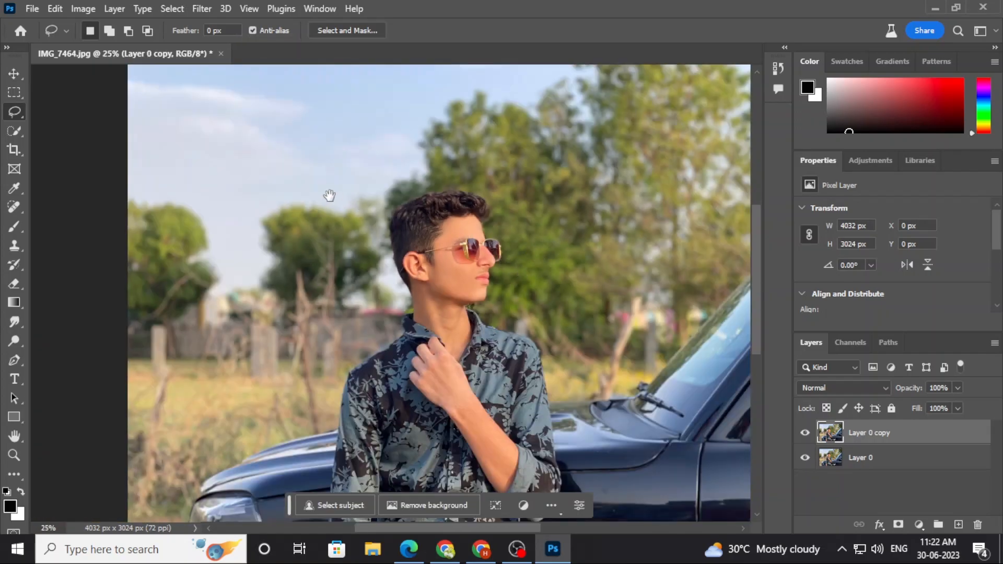
pyautogui.keyDown('alt'); pyautogui.click(429, 229); pyautogui.keyUp('alt')
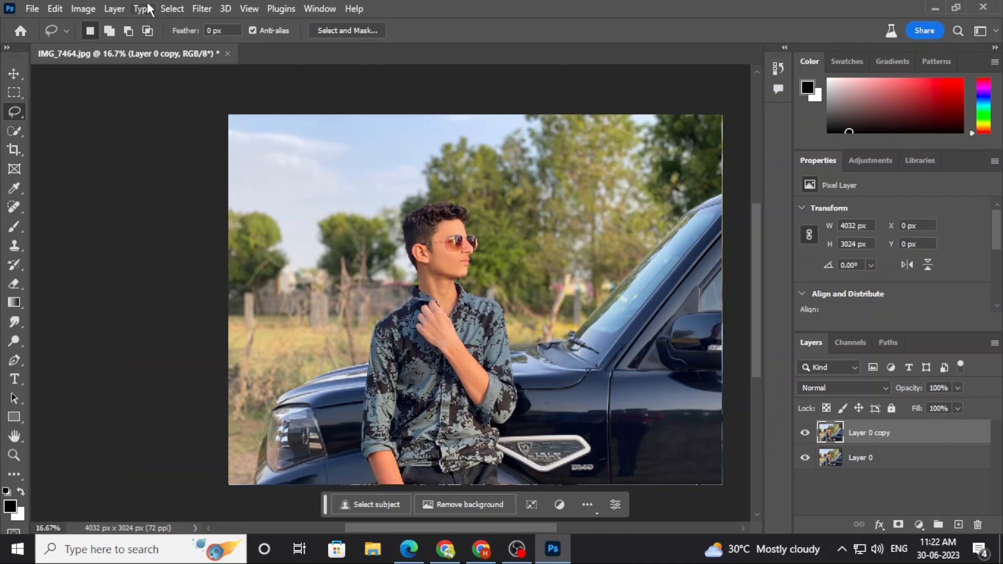
# Open the Liquify filter and reshape the hair outline with the Forward Warp tool at brush size 119 and pressure 98.
pyautogui.click(195, 10)
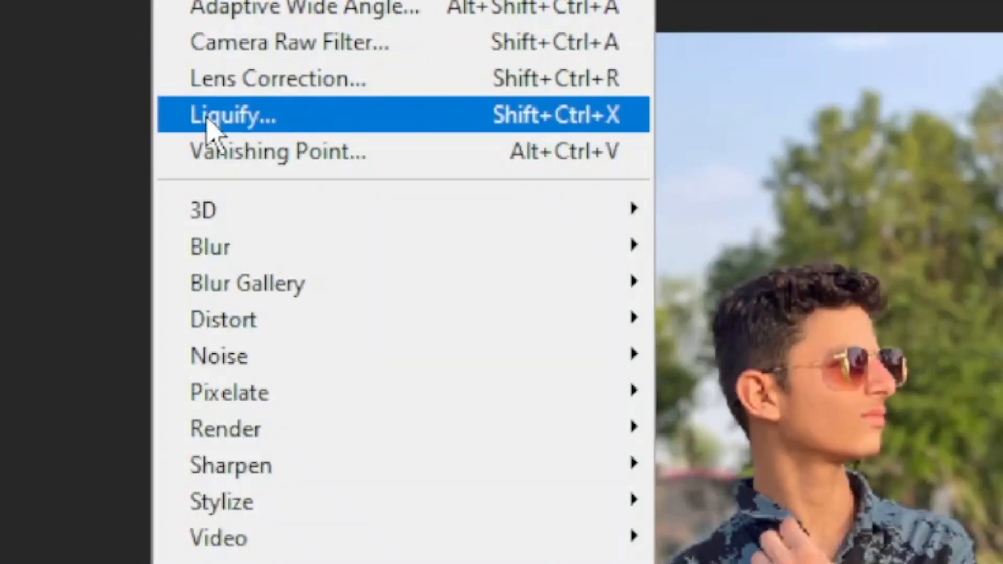
pyautogui.click(209, 118)
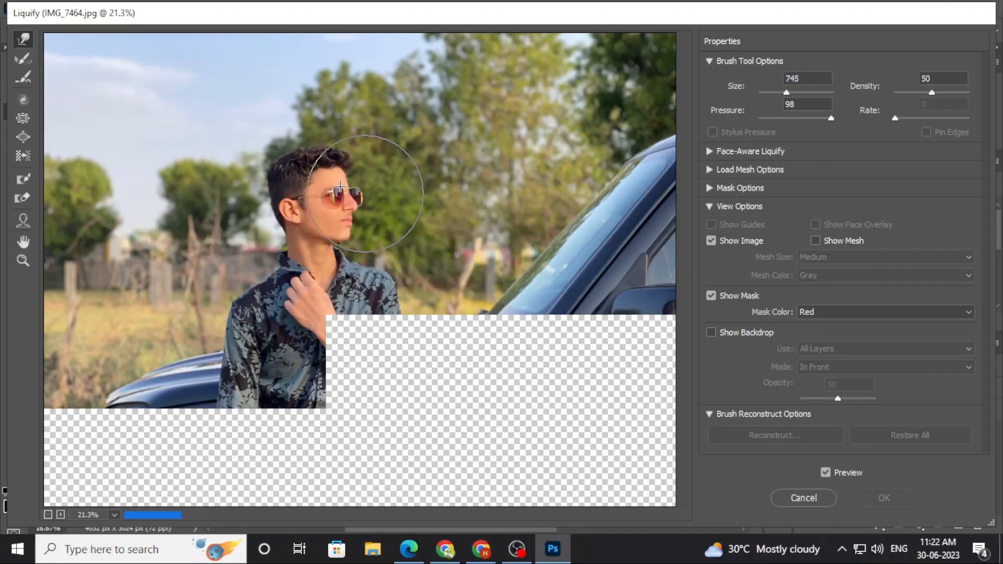
pyautogui.press('alt')
pyautogui.moveTo(270, 161); pyautogui.dragTo(299, 158)
pyautogui.scroll(3, 300, 157)
pyautogui.moveTo(497, 297); pyautogui.dragTo(418, 293)
pyautogui.moveTo(476, 282); pyautogui.dragTo(463, 284)
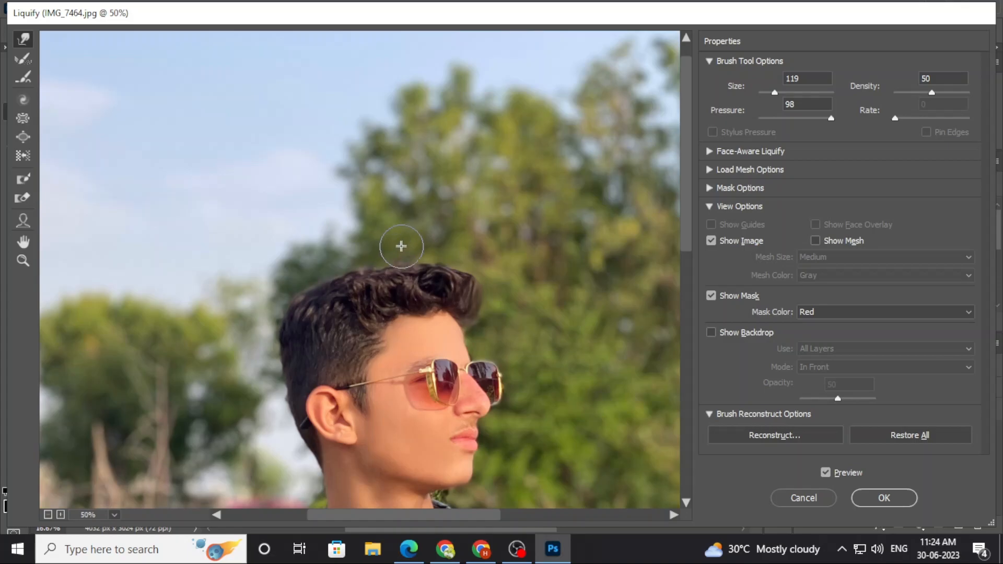
# Enlarge the Liquify brush to 203 and review the reshaped hair in the full photo.
pyautogui.hotkey('ctrl', '-')
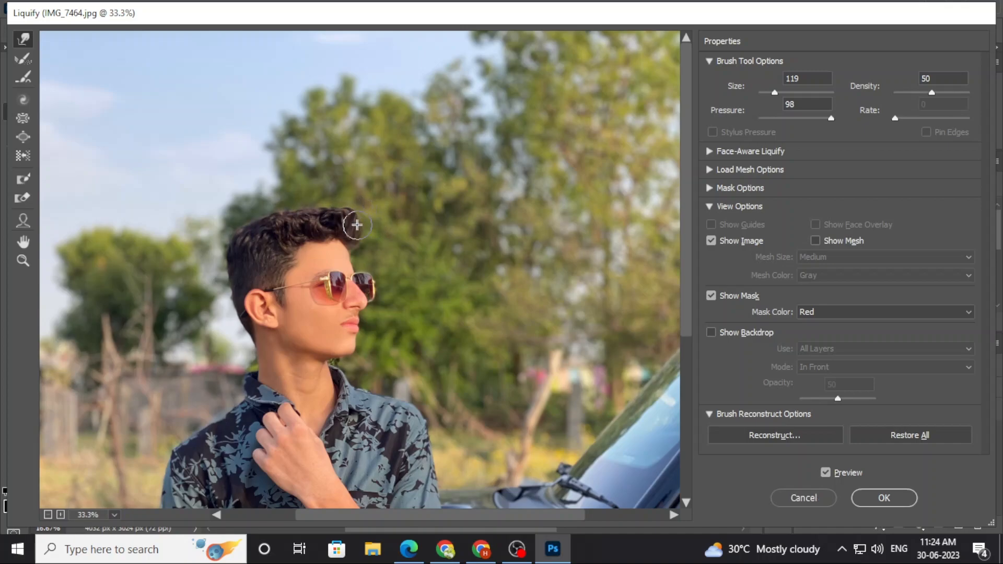
pyautogui.hotkey('ctrl', '+')
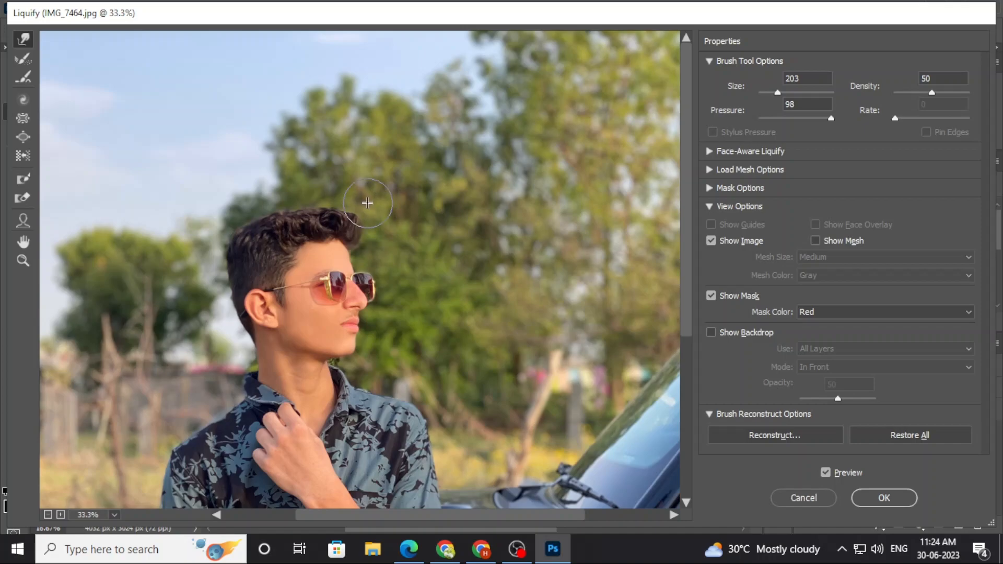
pyautogui.keyDown('alt'); pyautogui.click(411, 221); pyautogui.keyUp('alt')
pyautogui.keyDown('alt'); pyautogui.click(448, 234); pyautogui.keyUp('alt')
pyautogui.keyDown('ctrl'); pyautogui.click(391, 236); pyautogui.keyUp('ctrl')
pyautogui.moveTo(397, 287); pyautogui.dragTo(397, 266)
pyautogui.keyDown('alt'); pyautogui.click(394, 261); pyautogui.keyUp('alt')
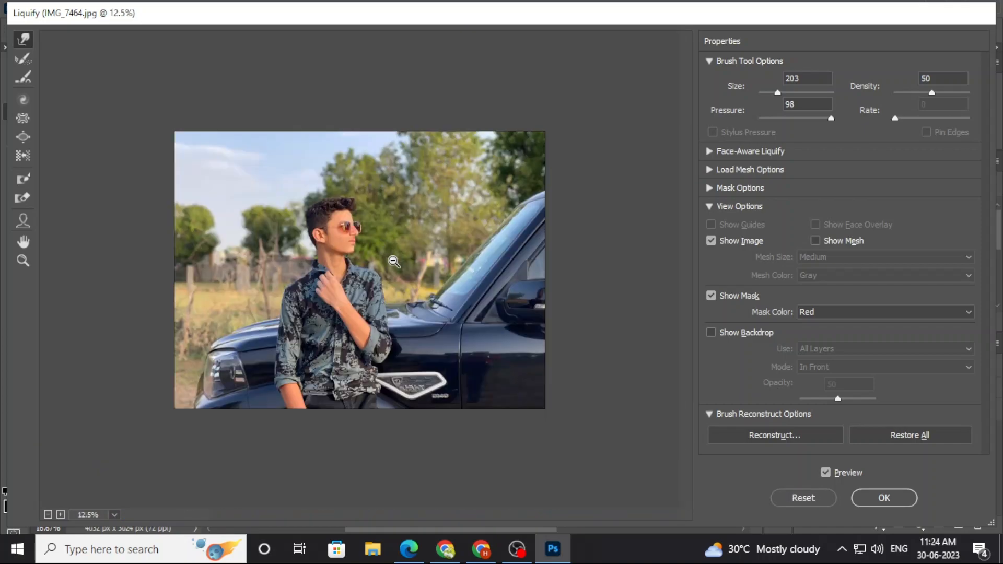
# Reshape the top and back of the hair with Forward Warp at brush sizes up to 383, and apply the Liquify filter.
pyautogui.keyDown('ctrl'); pyautogui.click(308, 206); pyautogui.keyUp('ctrl')
pyautogui.keyDown('ctrl'); pyautogui.click(400, 166); pyautogui.keyUp('ctrl')
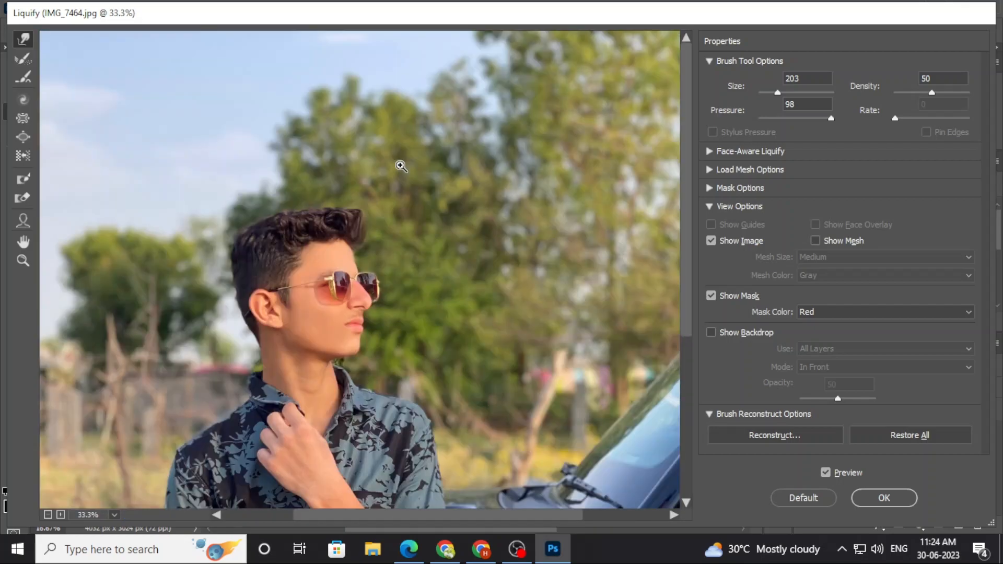
pyautogui.moveTo(328, 199); pyautogui.dragTo(347, 196)
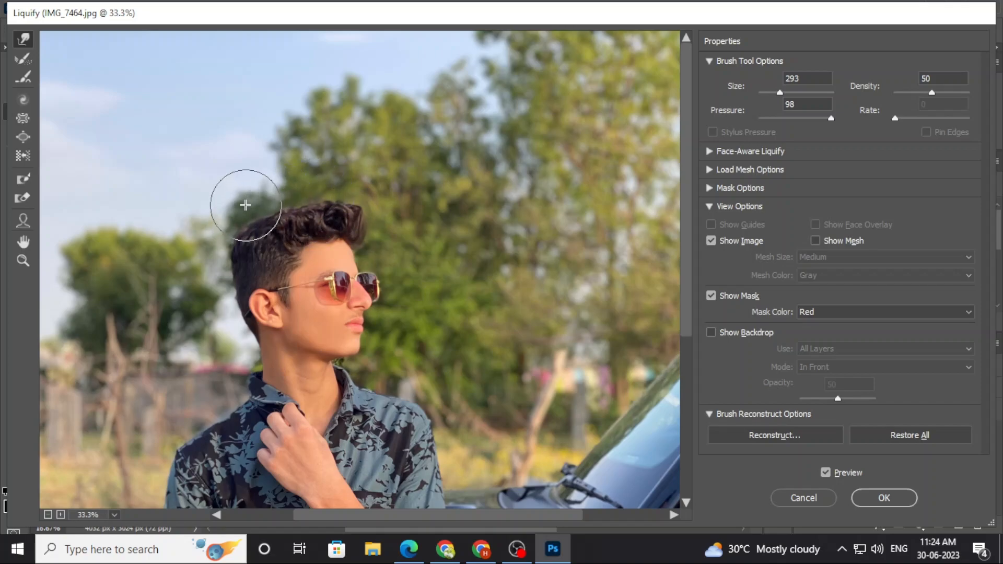
pyautogui.moveTo(263, 199)
pyautogui.mouseDown()
pyautogui.moveTo(291, 197)
pyautogui.moveTo(266, 200)
pyautogui.mouseUp()
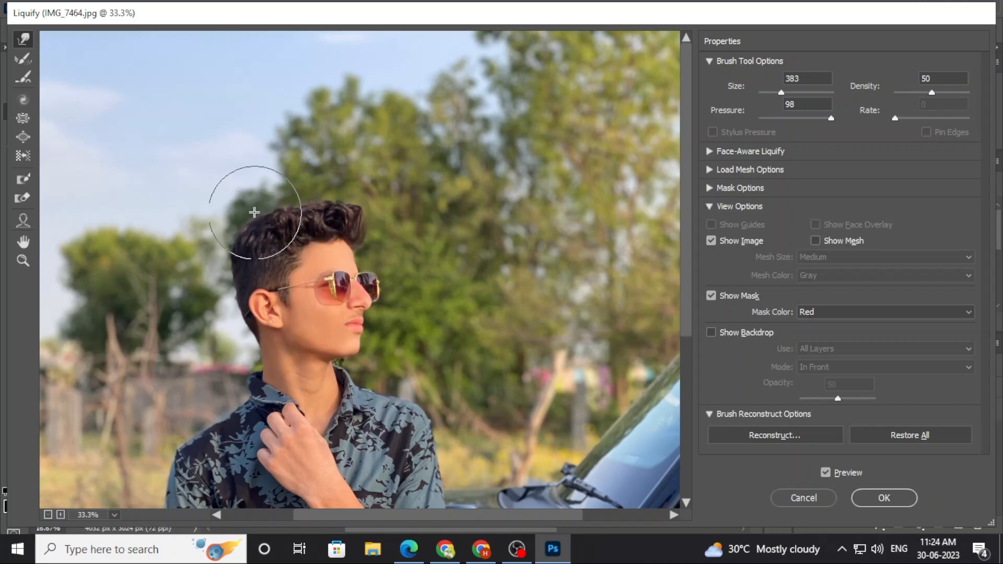
pyautogui.scroll(-3, 292, 204)
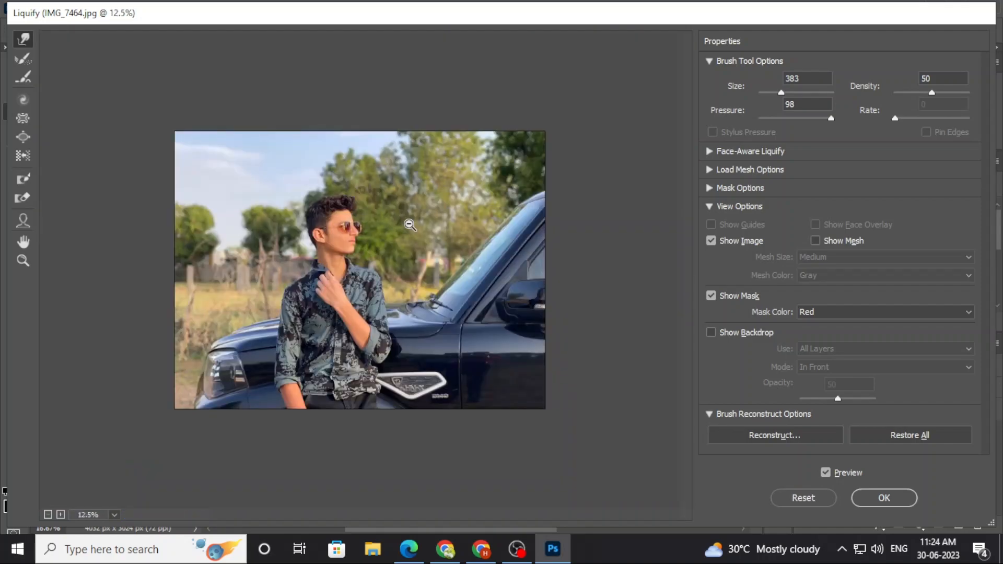
pyautogui.scroll(2, 438, 273)
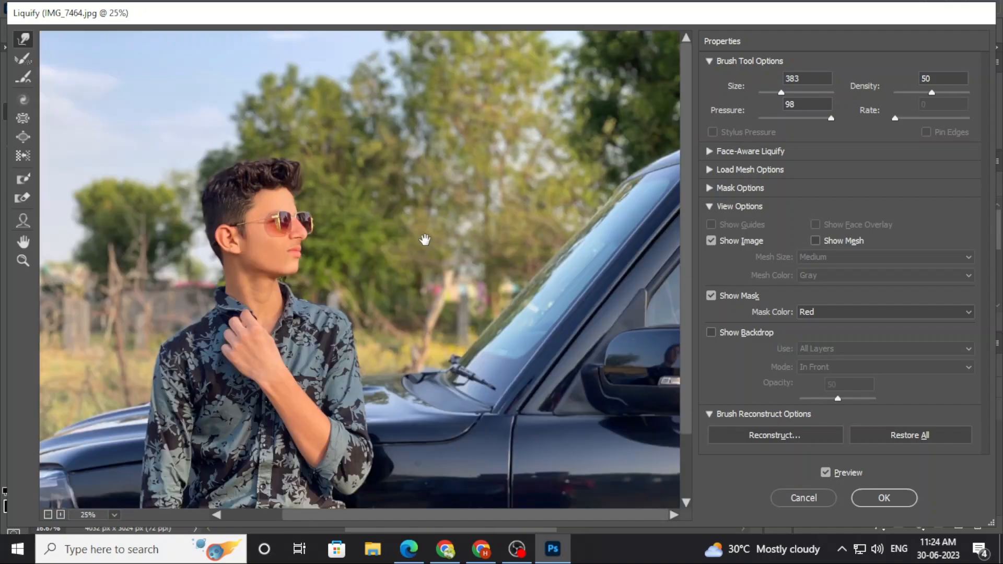
pyautogui.click(883, 498)
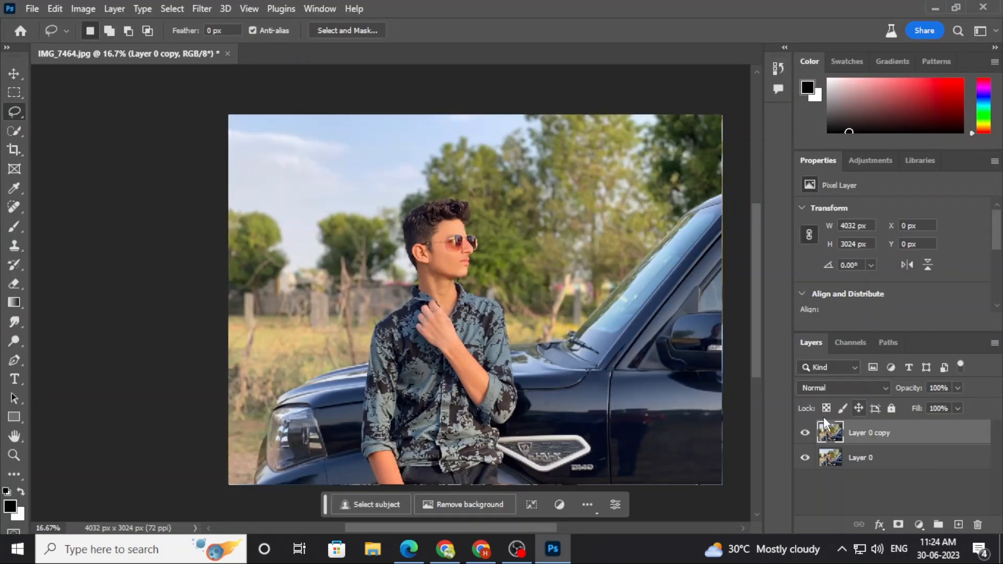
# Toggle the visibility of Layer 0 copy to compare before and after, and inspect the reshaped hair and face up close.
pyautogui.click(803, 433)
pyautogui.click(800, 434)
pyautogui.click(463, 223)
pyautogui.click(351, 233)
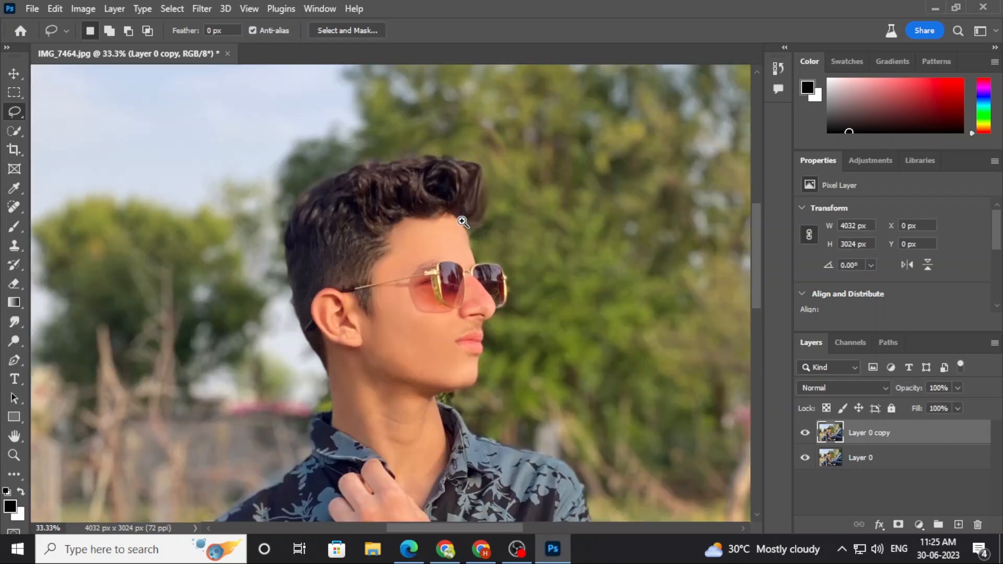
pyautogui.click(351, 230)
pyautogui.click(358, 228)
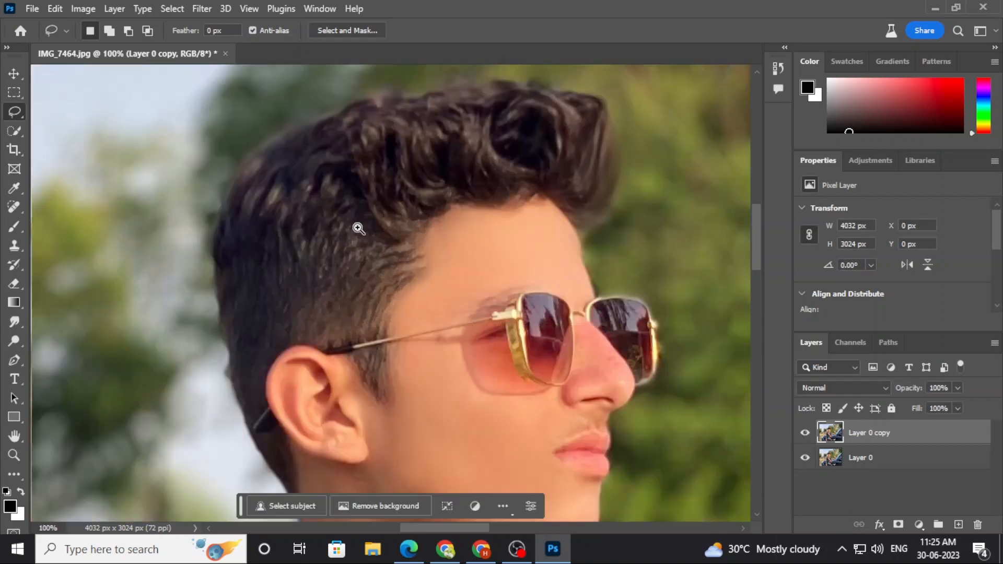
# Activate the Mixer Brush and review the retouched portrait against the full photo.
pyautogui.click(14, 227)
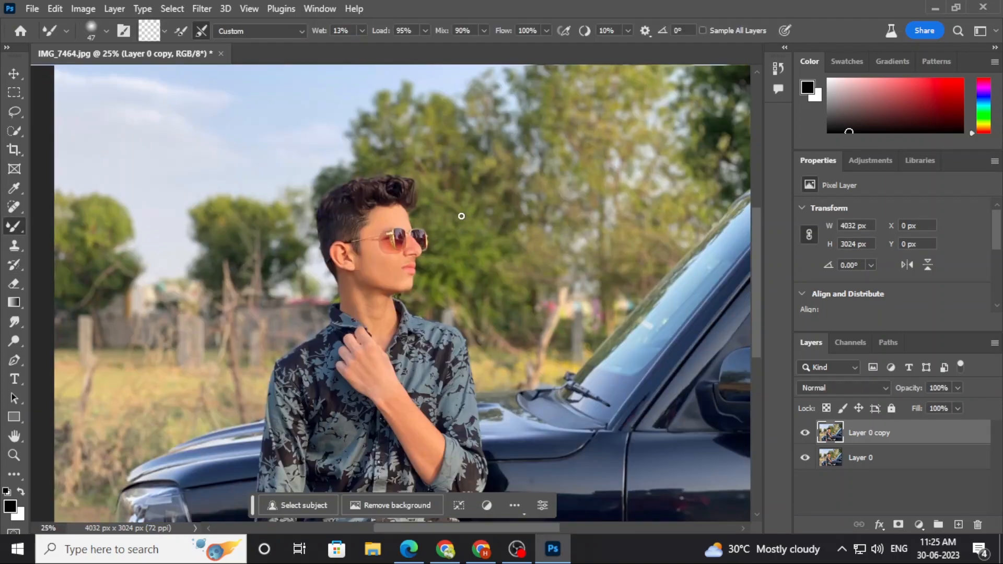
pyautogui.scroll(-1, 462, 216)
pyautogui.moveTo(462, 216); pyautogui.dragTo(464, 249)
pyautogui.scroll(1, 423, 251)
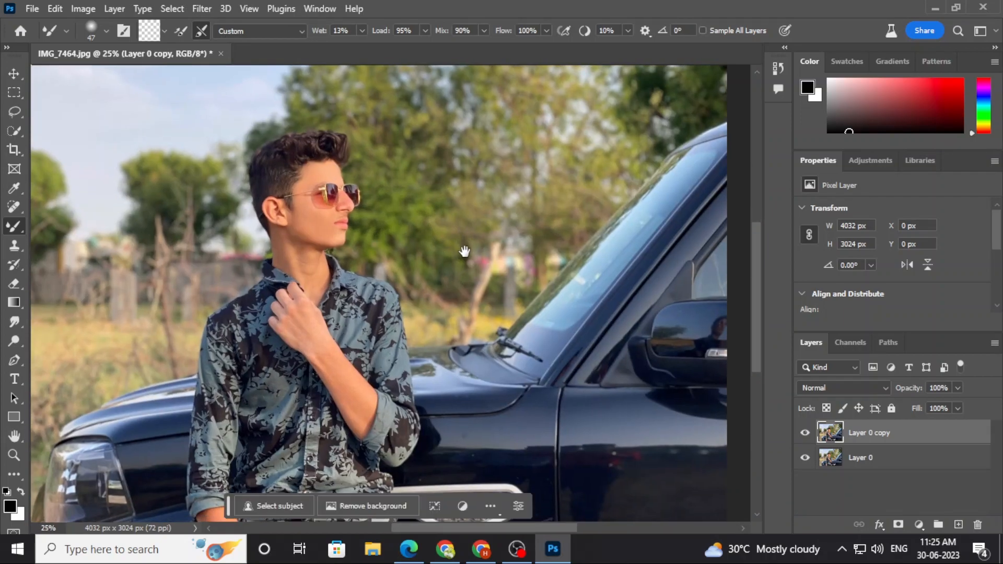
pyautogui.scroll(-1, 453, 204)
pyautogui.moveTo(453, 209); pyautogui.dragTo(442, 206)
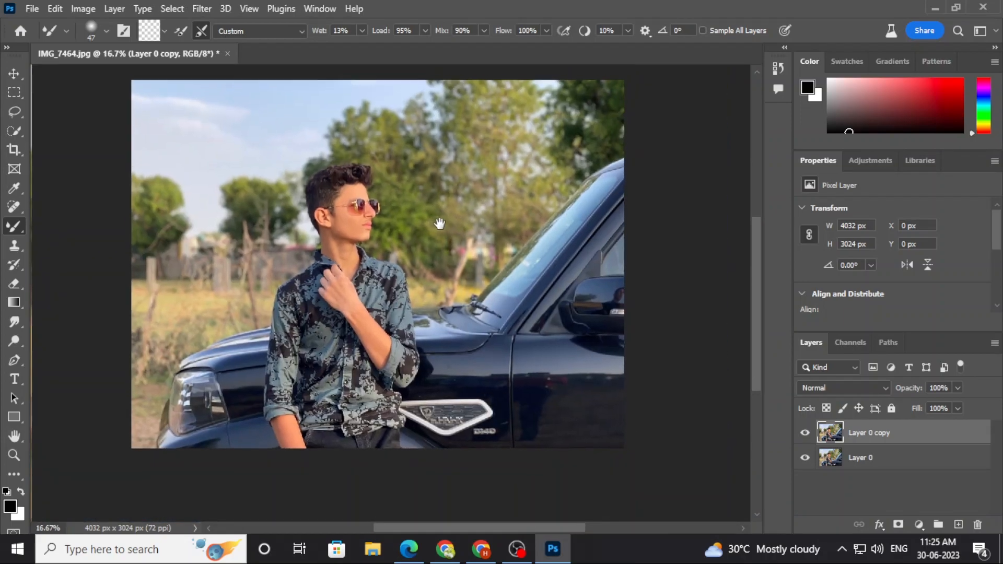
pyautogui.scroll(1, 336, 172)
pyautogui.moveTo(473, 238); pyautogui.dragTo(490, 203)
pyautogui.moveTo(185, 300); pyautogui.dragTo(175, 256)
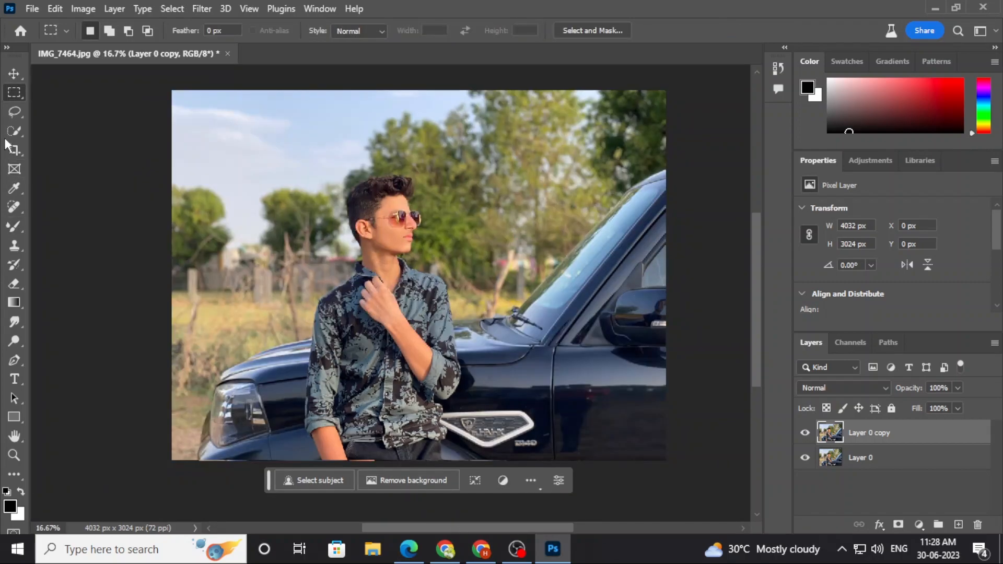
# Lasso the grassy roadside beside the car's headlight and hood, and run Generative Fill with the prompt "road".
pyautogui.click(15, 112)
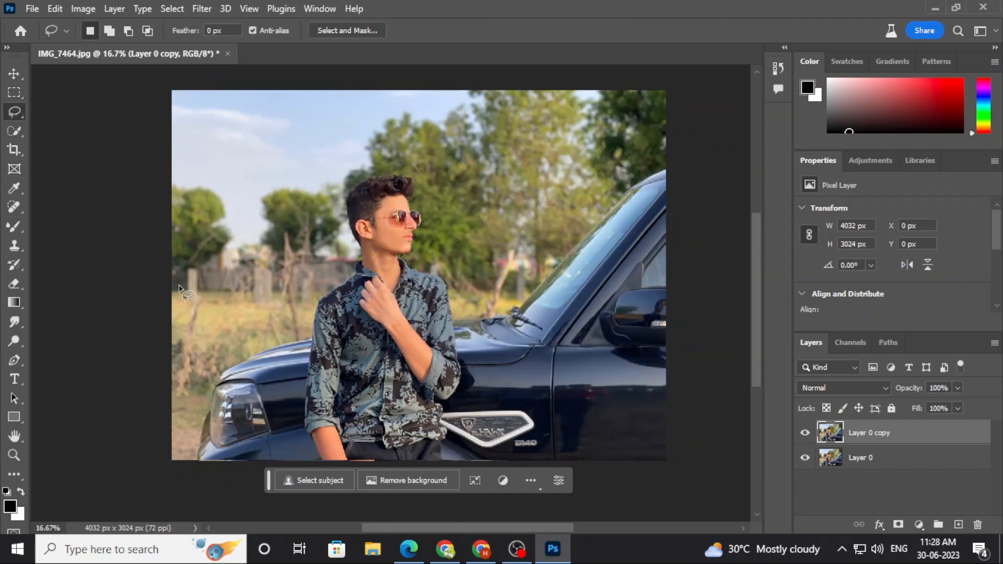
pyautogui.moveTo(168, 277); pyautogui.dragTo(169, 269)
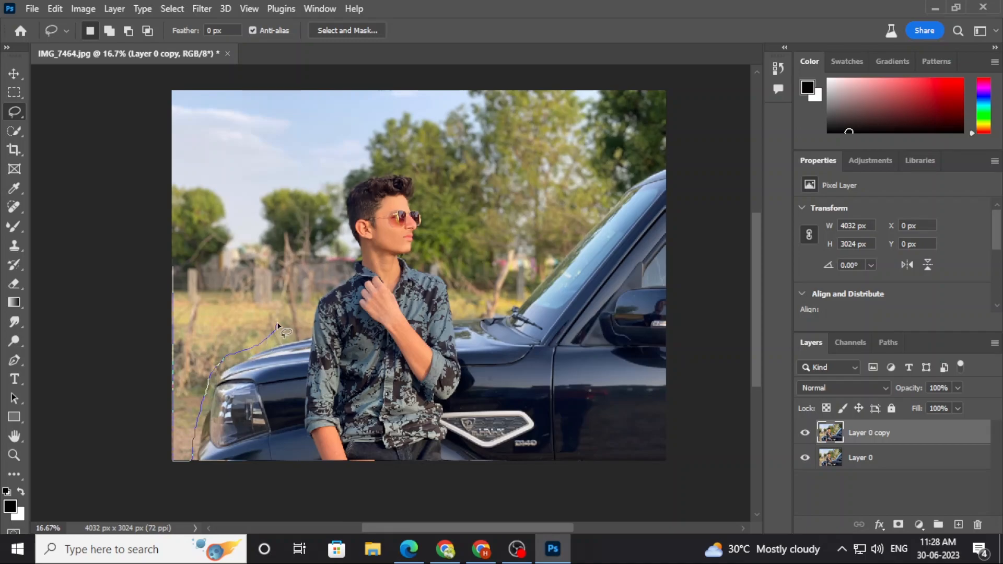
pyautogui.moveTo(155, 270); pyautogui.dragTo(157, 282)
pyautogui.click(105, 477)
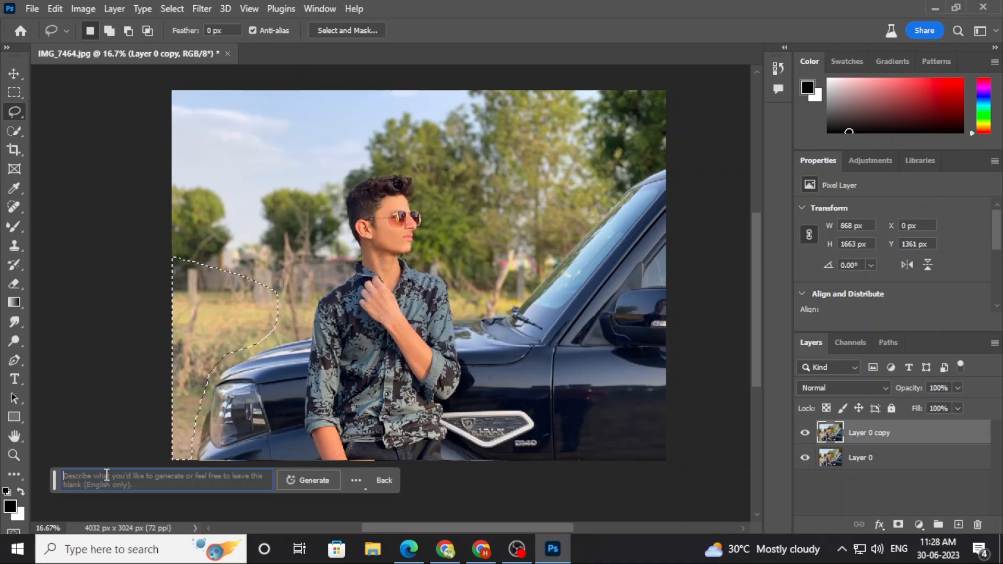
pyautogui.press('Return')
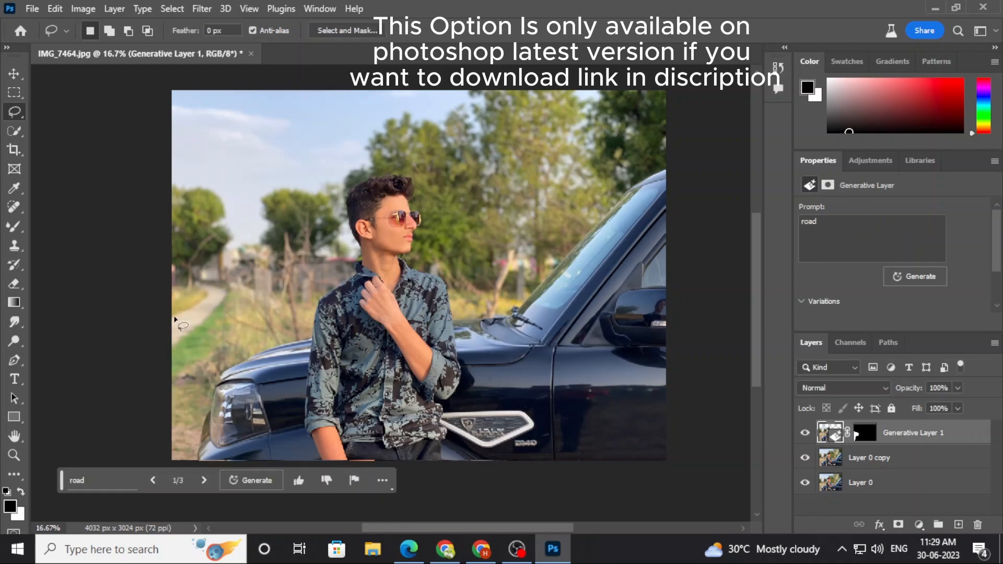
# Choose the second generated road variation and check it against the full photo.
pyautogui.hotkey('ctrl', '+')
pyautogui.hotkey('ctrl', '-')
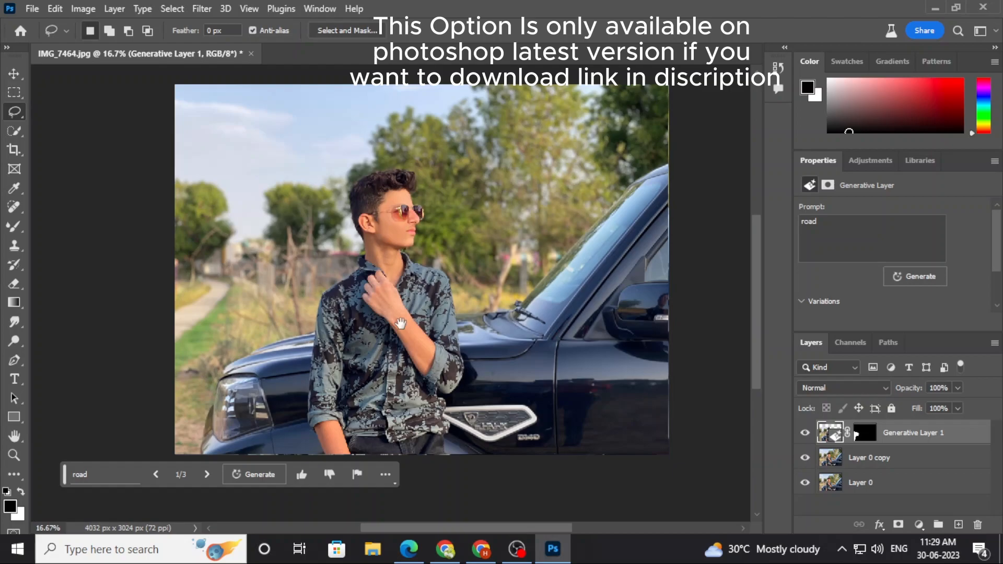
pyautogui.click(210, 474)
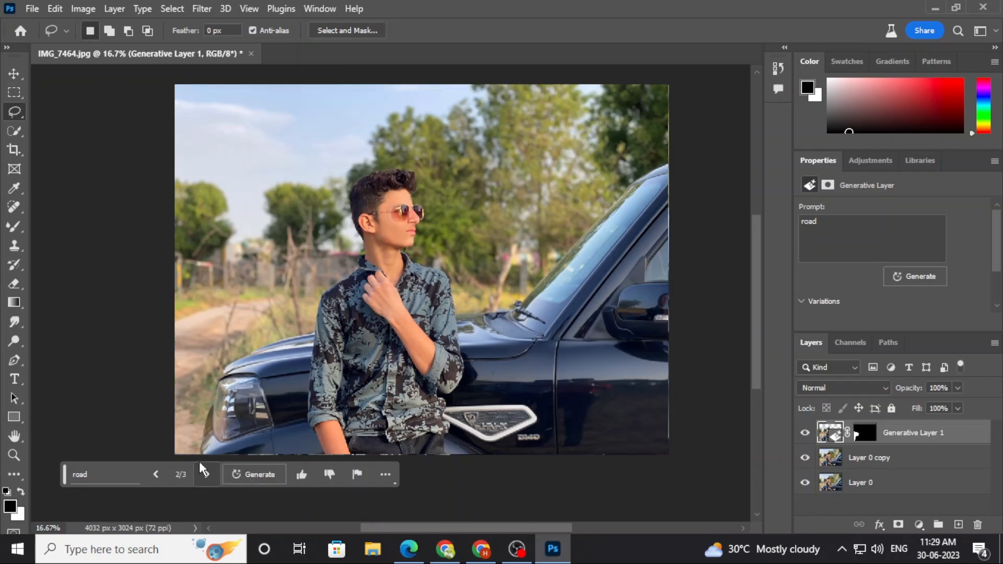
pyautogui.keyDown('ctrl'); pyautogui.click(357, 291); pyautogui.keyUp('ctrl')
pyautogui.moveTo(357, 290); pyautogui.dragTo(390, 302)
pyautogui.keyDown('alt'); pyautogui.click(389, 303); pyautogui.keyUp('alt')
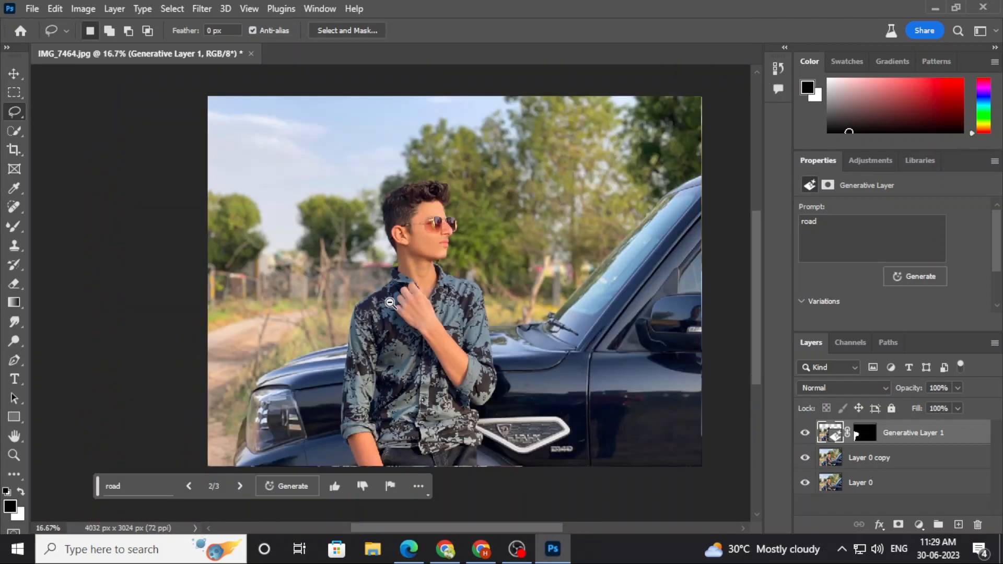
# Merge the road's generative layer down into Layer 0 copy and check the result.
pyautogui.rightClick(929, 436)
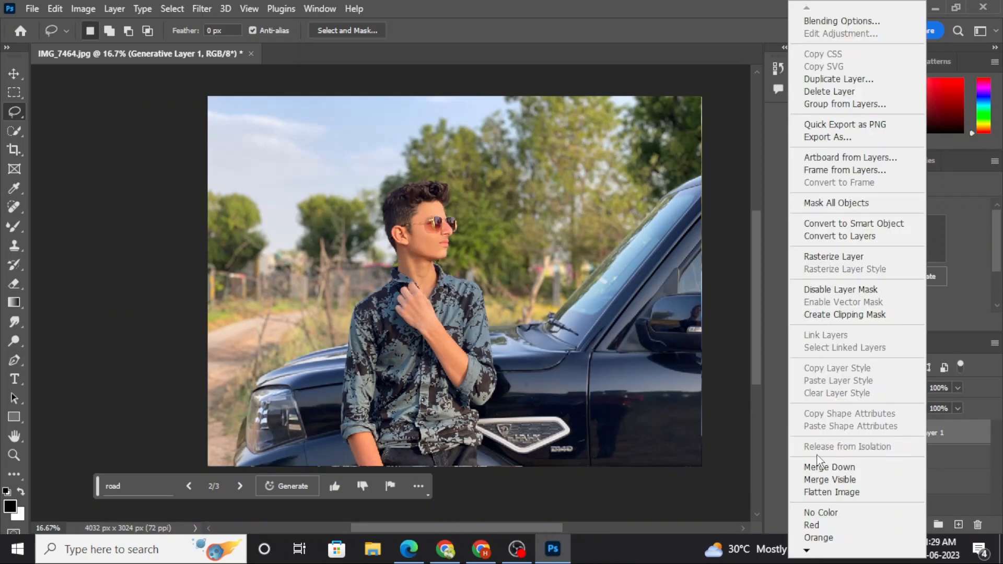
pyautogui.click(888, 466)
pyautogui.keyDown('ctrl'); pyautogui.click(237, 356); pyautogui.keyUp('ctrl')
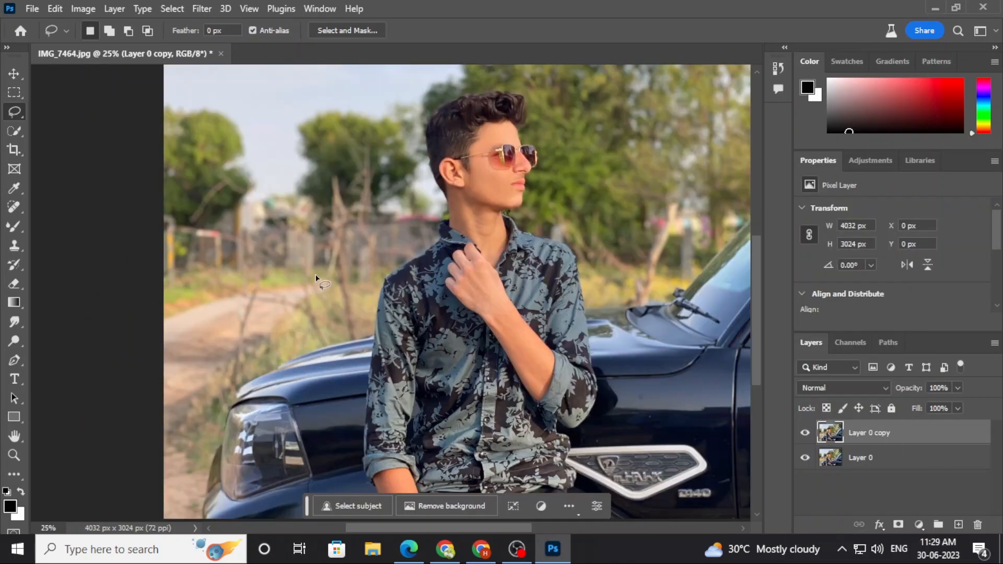
pyautogui.keyDown('alt'); pyautogui.click(291, 230); pyautogui.keyUp('alt')
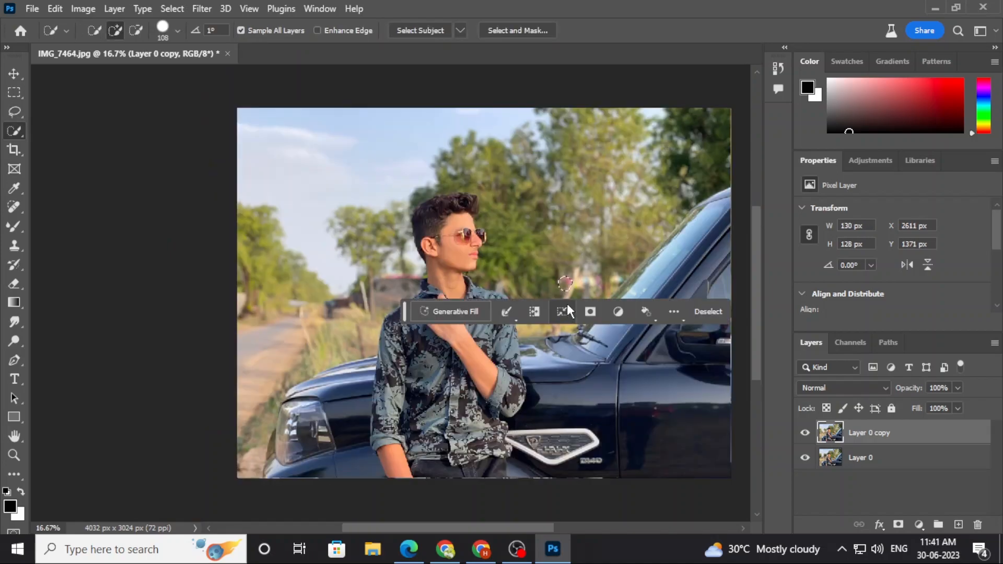
# Quick-select the background between the man and the windshield with a 108 px brush, subtracting the car and shirt edges.
pyautogui.moveTo(566, 303)
pyautogui.mouseDown()
pyautogui.moveTo(541, 273)
pyautogui.moveTo(565, 258)
pyautogui.moveTo(603, 273)
pyautogui.moveTo(571, 292)
pyautogui.moveTo(578, 303)
pyautogui.moveTo(543, 317)
pyautogui.mouseUp()
pyautogui.scroll(1, 600, 285)
pyautogui.click(136, 30)
pyautogui.moveTo(489, 373)
pyautogui.mouseDown()
pyautogui.moveTo(529, 379)
pyautogui.moveTo(593, 349)
pyautogui.mouseUp()
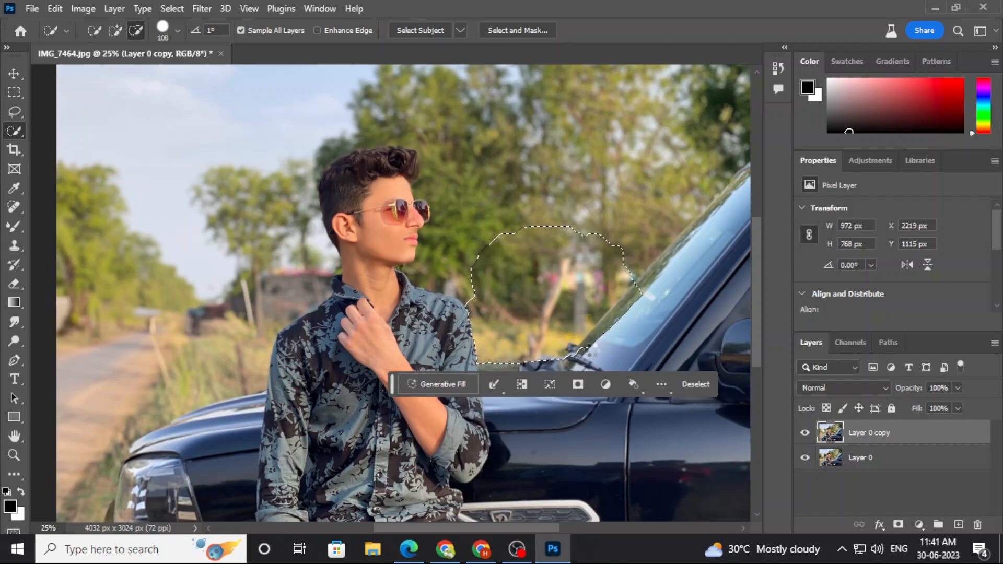
pyautogui.click(648, 289)
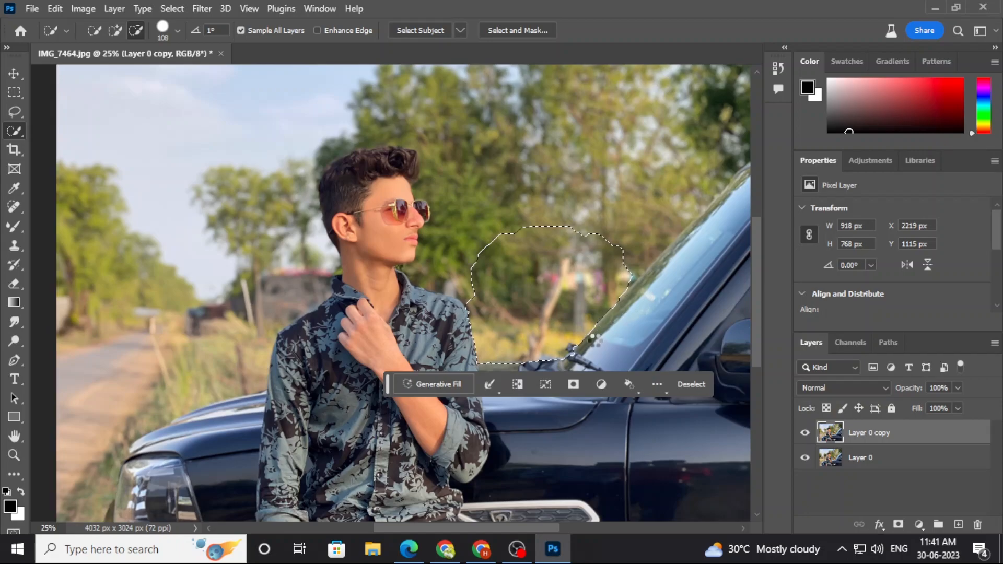
pyautogui.moveTo(591, 343); pyautogui.dragTo(522, 366)
pyautogui.moveTo(465, 350)
pyautogui.mouseDown()
pyautogui.moveTo(459, 322)
pyautogui.moveTo(462, 340)
pyautogui.moveTo(480, 358)
pyautogui.mouseUp()
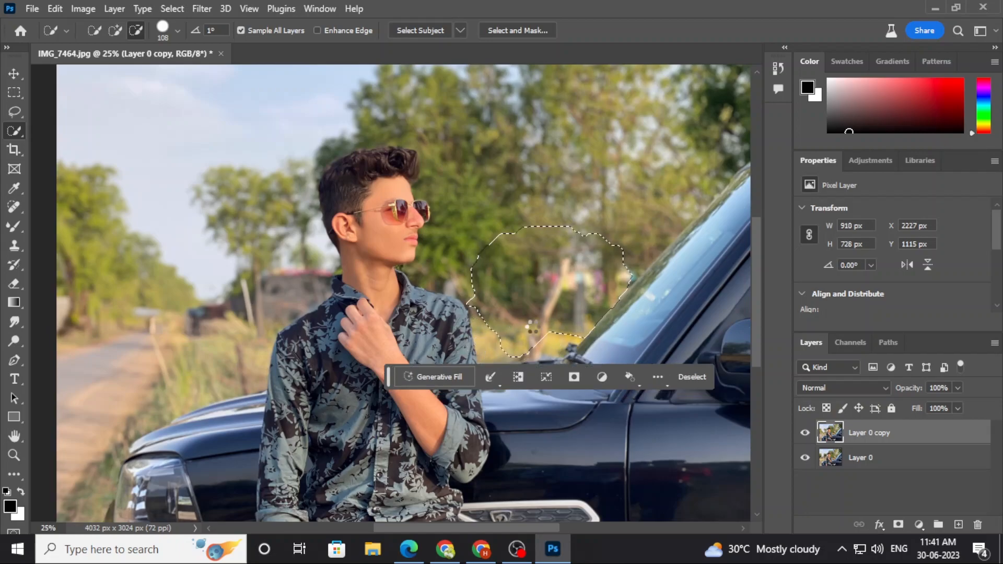
# Add the roadside trees, dirt road and grass beside the car to the selection, excluding the hood and headlight.
pyautogui.click(115, 30)
pyautogui.moveTo(116, 284)
pyautogui.mouseDown()
pyautogui.moveTo(147, 362)
pyautogui.moveTo(267, 355)
pyautogui.moveTo(217, 411)
pyautogui.mouseUp()
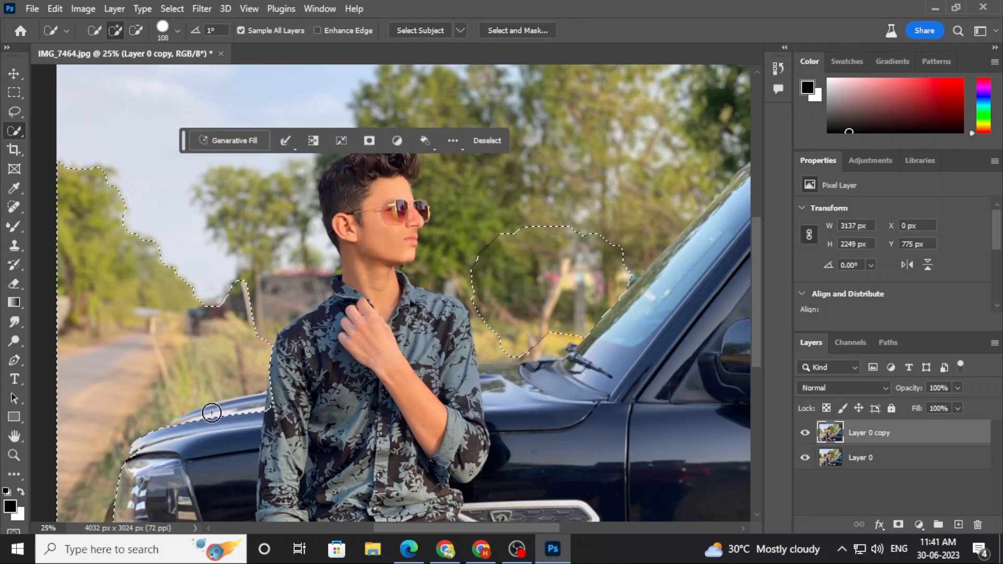
pyautogui.click(136, 30)
pyautogui.scroll(-3, 201, 197)
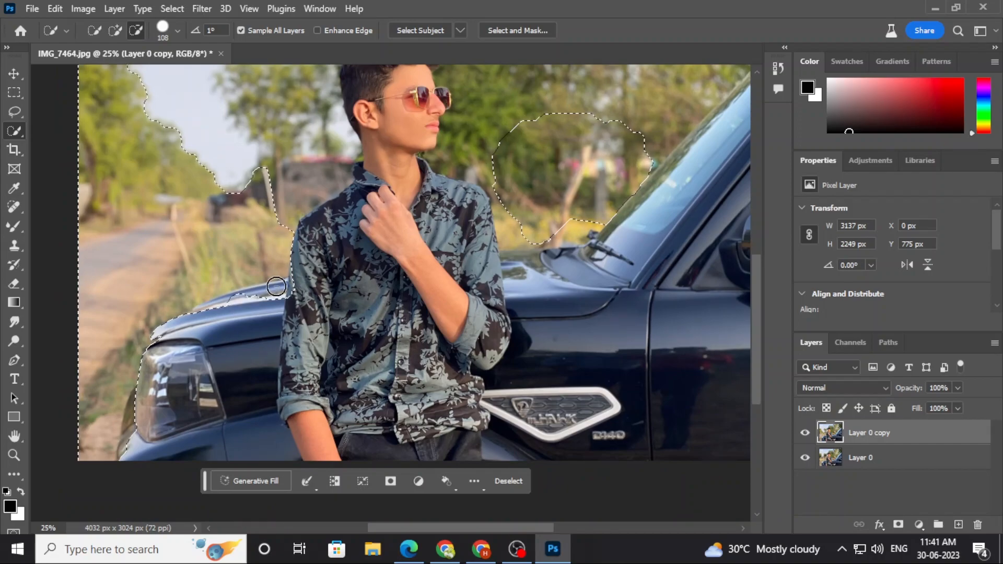
pyautogui.moveTo(282, 294)
pyautogui.mouseDown()
pyautogui.moveTo(236, 295)
pyautogui.moveTo(184, 317)
pyautogui.moveTo(270, 292)
pyautogui.moveTo(245, 289)
pyautogui.moveTo(180, 318)
pyautogui.mouseUp()
pyautogui.moveTo(134, 398)
pyautogui.mouseDown()
pyautogui.moveTo(128, 409)
pyautogui.moveTo(100, 353)
pyautogui.moveTo(90, 362)
pyautogui.mouseUp()
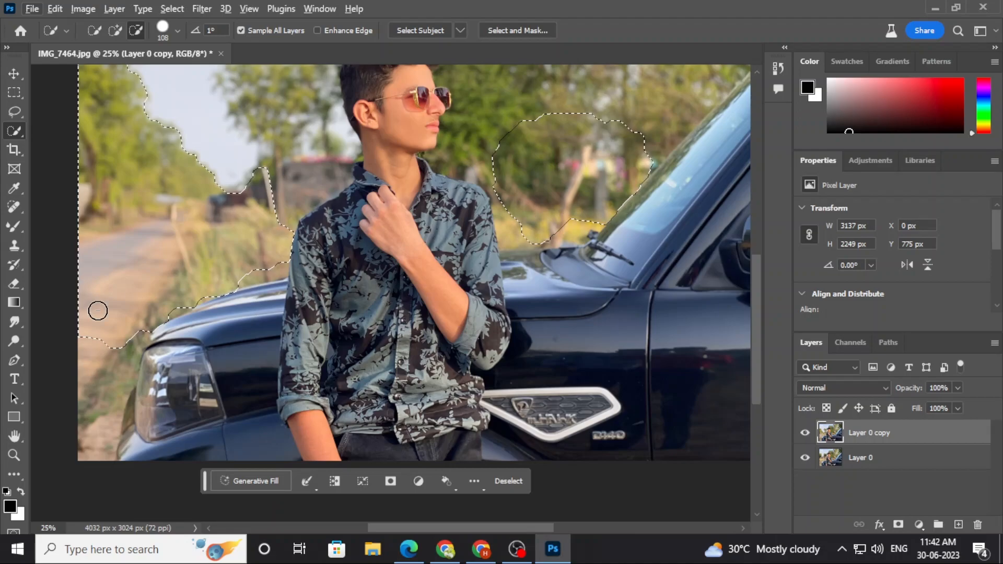
pyautogui.click(115, 30)
pyautogui.moveTo(99, 353)
pyautogui.mouseDown()
pyautogui.moveTo(84, 435)
pyautogui.moveTo(97, 439)
pyautogui.moveTo(80, 402)
pyautogui.mouseUp()
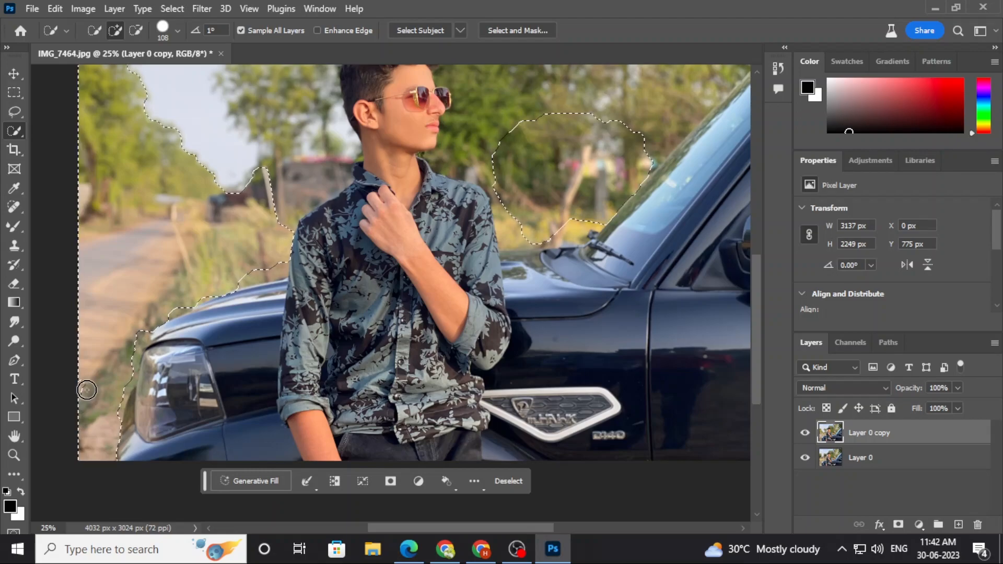
# Extend the selection over the background in front of the man's face with a 264 px brush, subtracting his face and neck.
pyautogui.click(136, 30)
pyautogui.scroll(-1, 224, 231)
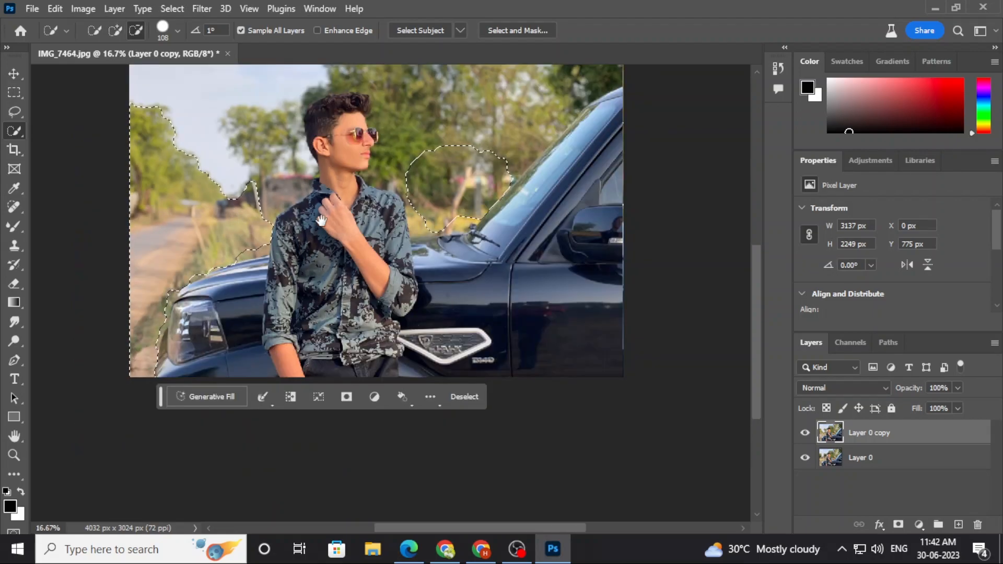
pyautogui.scroll(2, 427, 222)
pyautogui.moveTo(415, 224)
pyautogui.mouseDown()
pyautogui.moveTo(407, 233)
pyautogui.moveTo(446, 202)
pyautogui.moveTo(486, 199)
pyautogui.moveTo(477, 190)
pyautogui.moveTo(438, 247)
pyautogui.moveTo(448, 213)
pyautogui.moveTo(474, 213)
pyautogui.moveTo(425, 253)
pyautogui.moveTo(401, 225)
pyautogui.mouseUp()
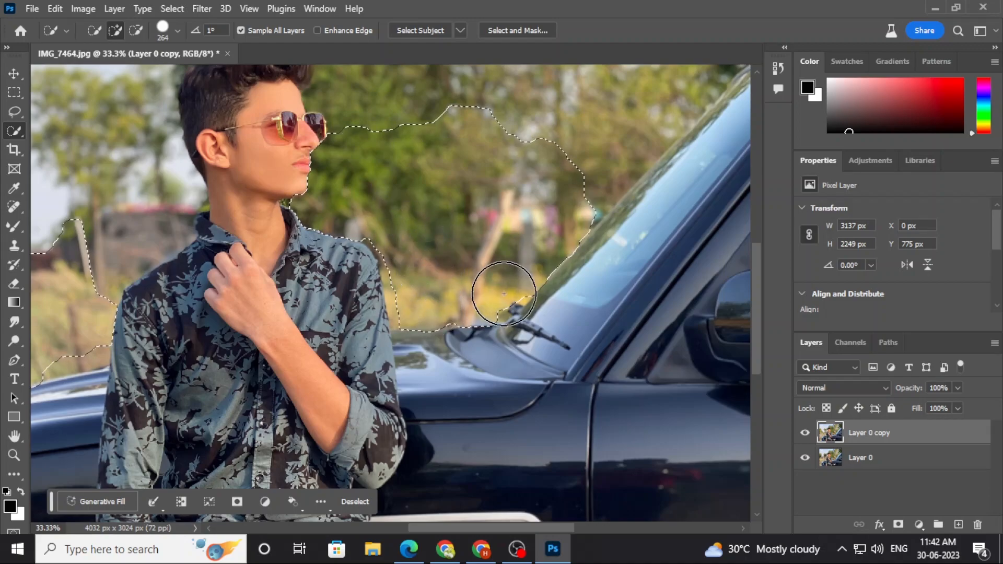
pyautogui.press('alt')
pyautogui.moveTo(279, 169)
pyautogui.mouseDown()
pyautogui.moveTo(282, 144)
pyautogui.moveTo(309, 125)
pyautogui.moveTo(265, 202)
pyautogui.mouseUp()
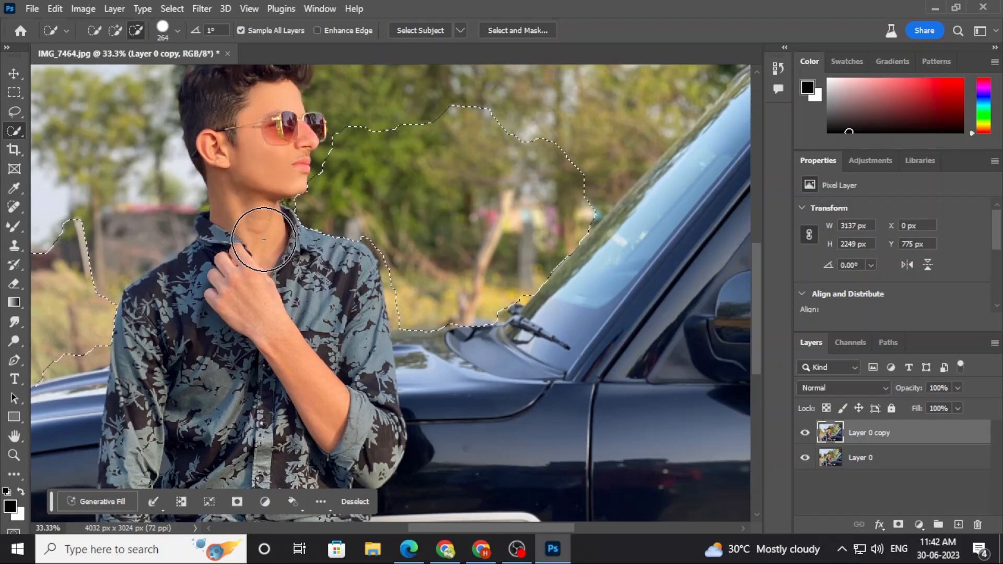
# Run Generative Fill on the selected background areas with the prompt "road".
pyautogui.click(99, 502)
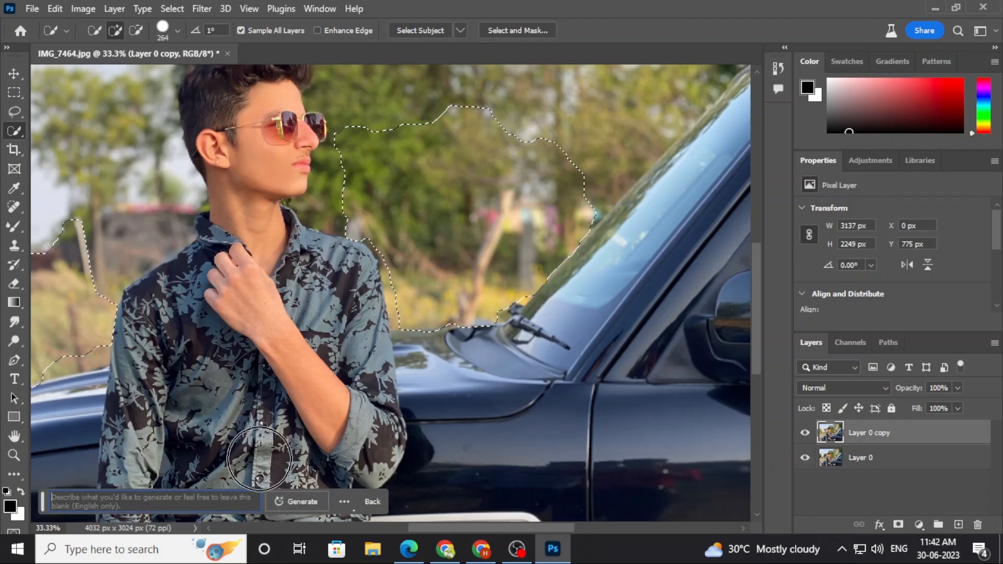
pyautogui.hotkey('ctrl', '-')
pyautogui.write('roa')
pyautogui.press('Return')
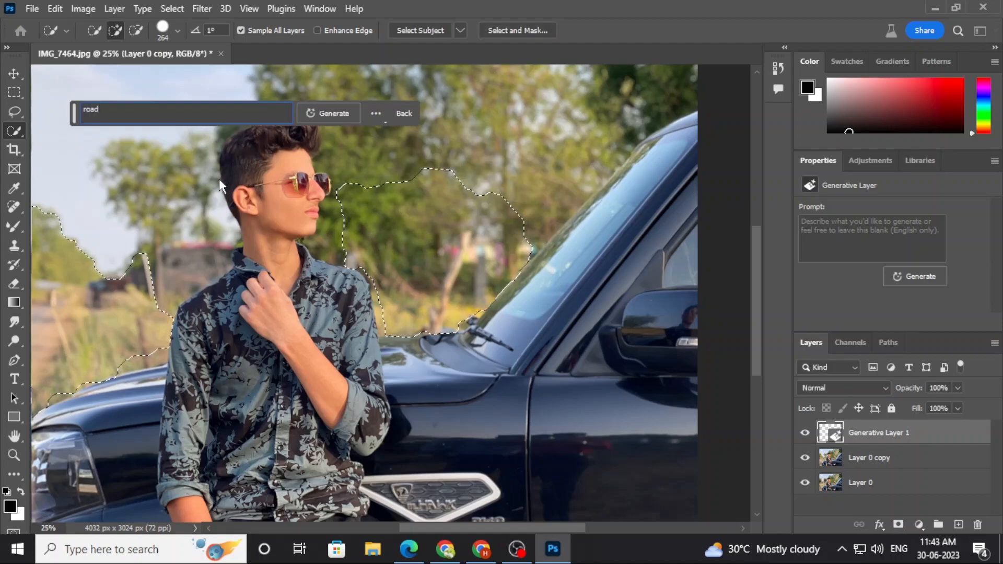
# Switch to the third variation of the generated road background and view it in the full photo.
pyautogui.hotkey('ctrl', '-')
pyautogui.moveTo(394, 233); pyautogui.dragTo(446, 277)
pyautogui.click(408, 440)
pyautogui.click(409, 439)
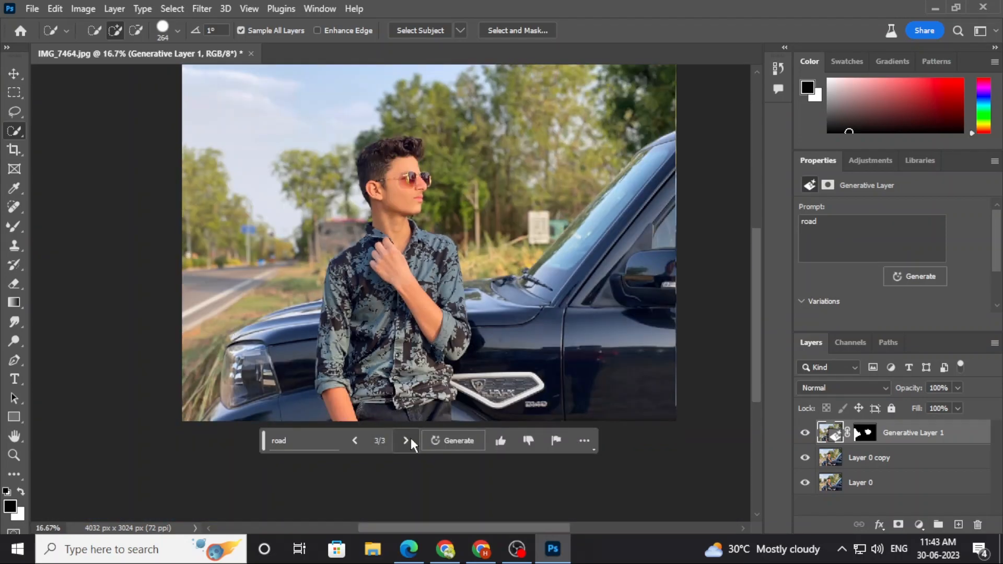
# Switch the generated road background to its first variation and compare it with the photo beneath by toggling the generative layer's visibility.
pyautogui.hotkey('ctrl', '+')
pyautogui.hotkey('ctrl', '-')
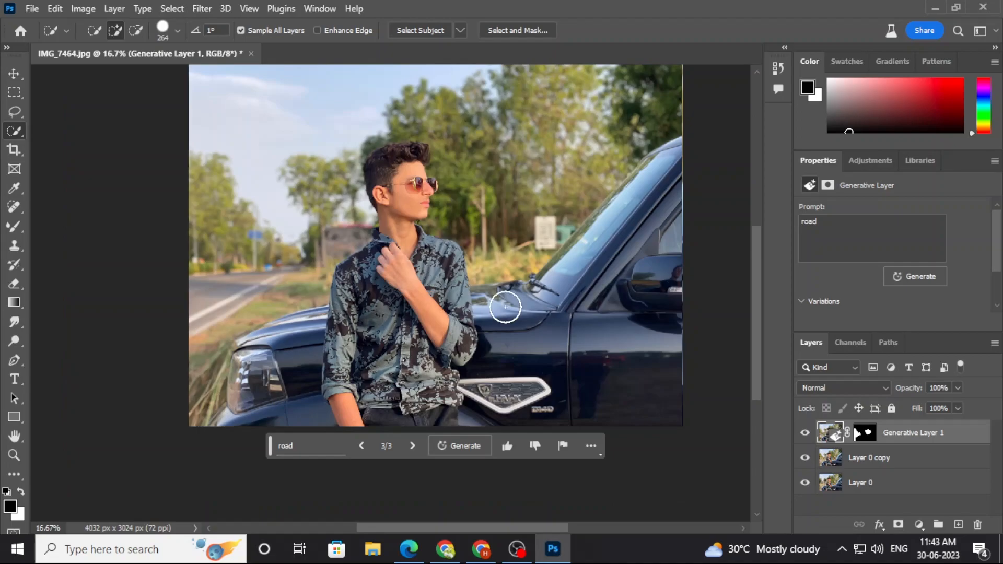
pyautogui.click(805, 433)
pyautogui.click(805, 433)
pyautogui.click(413, 445)
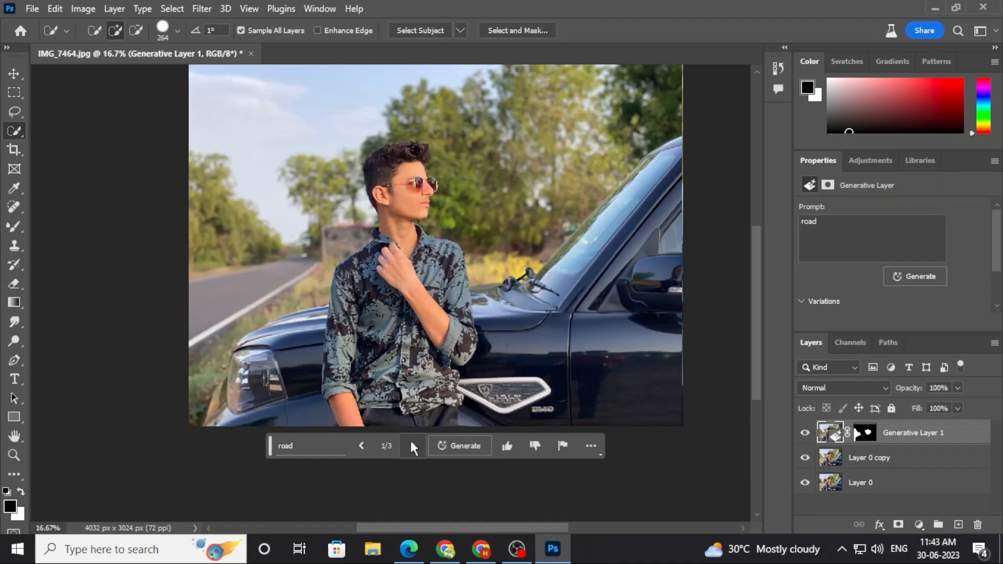
pyautogui.scroll(1, 430, 324)
pyautogui.scroll(-1, 516, 293)
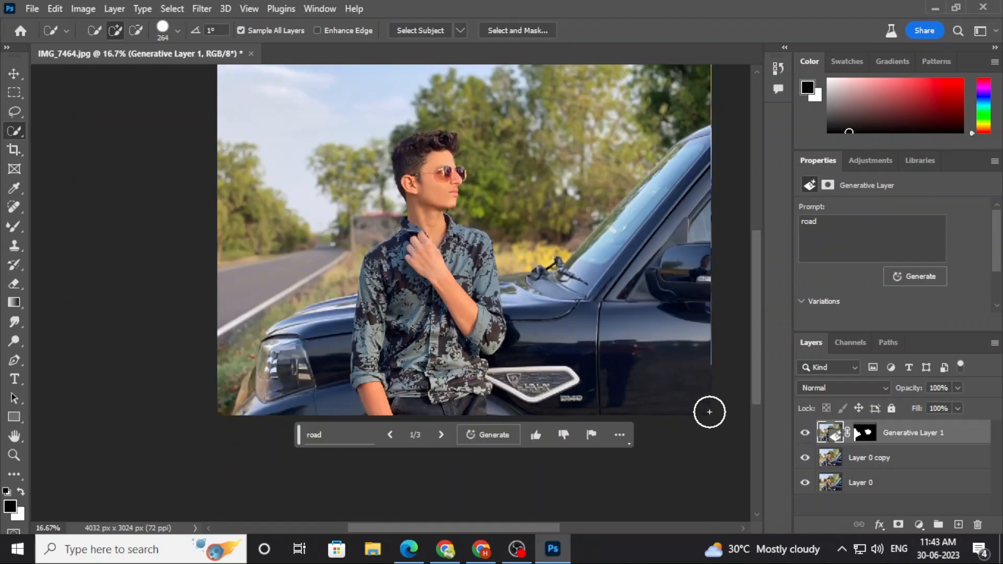
pyautogui.click(805, 433)
pyautogui.click(805, 433)
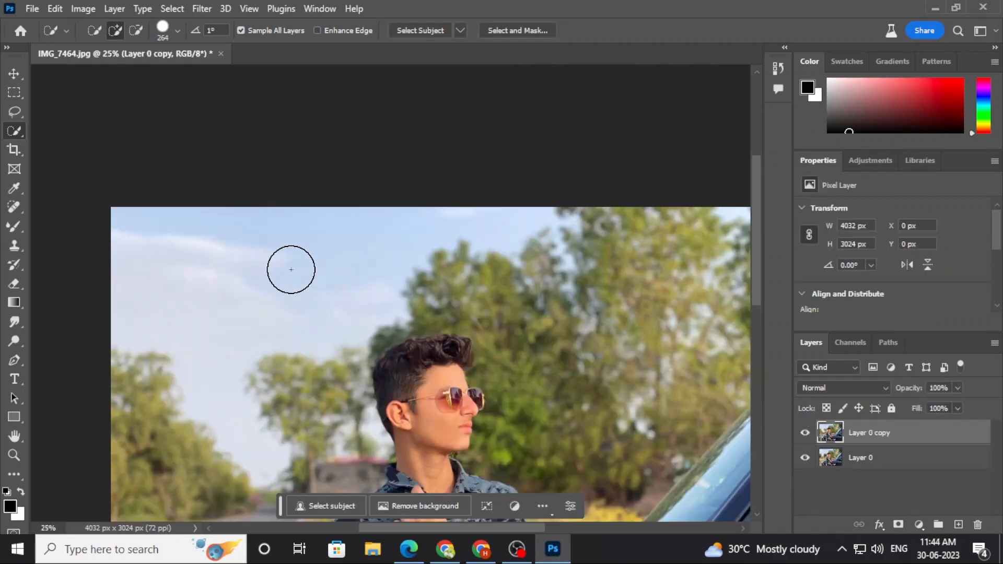
# Quick-select the sky above the trees and extend the selection down to the pole and thin tree behind the man's head.
pyautogui.moveTo(291, 268)
pyautogui.mouseDown()
pyautogui.moveTo(277, 272)
pyautogui.moveTo(426, 280)
pyautogui.mouseUp()
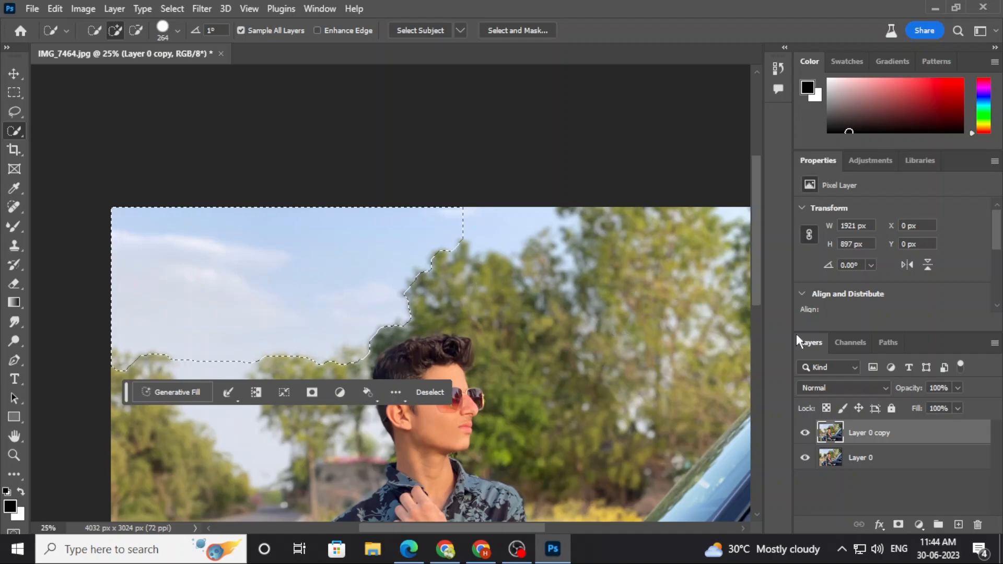
pyautogui.moveTo(335, 213)
pyautogui.mouseDown()
pyautogui.moveTo(548, 230)
pyautogui.moveTo(528, 256)
pyautogui.mouseUp()
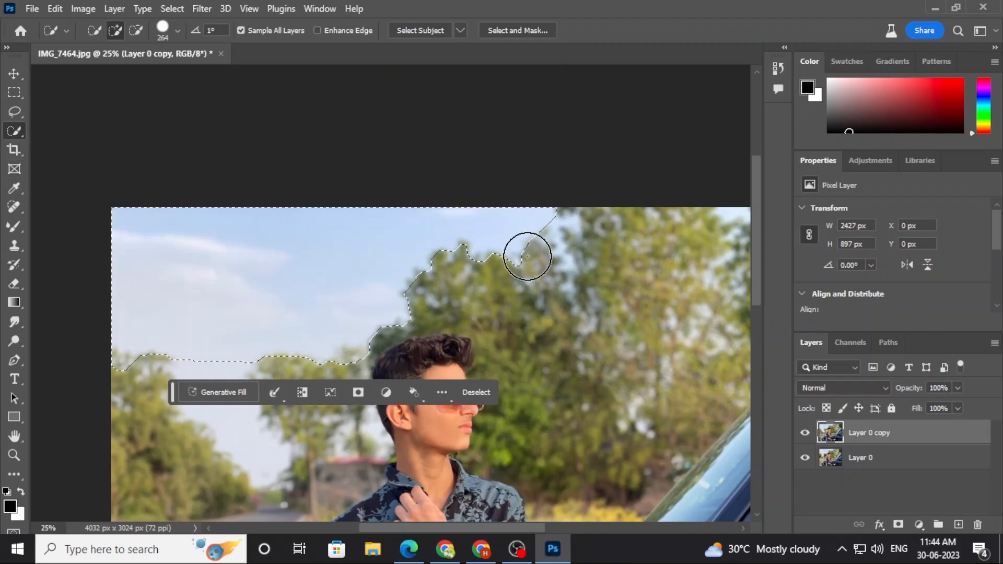
pyautogui.scroll(-1, 599, 267)
pyautogui.moveTo(557, 321); pyautogui.dragTo(584, 249)
pyautogui.moveTo(398, 327); pyautogui.dragTo(423, 289)
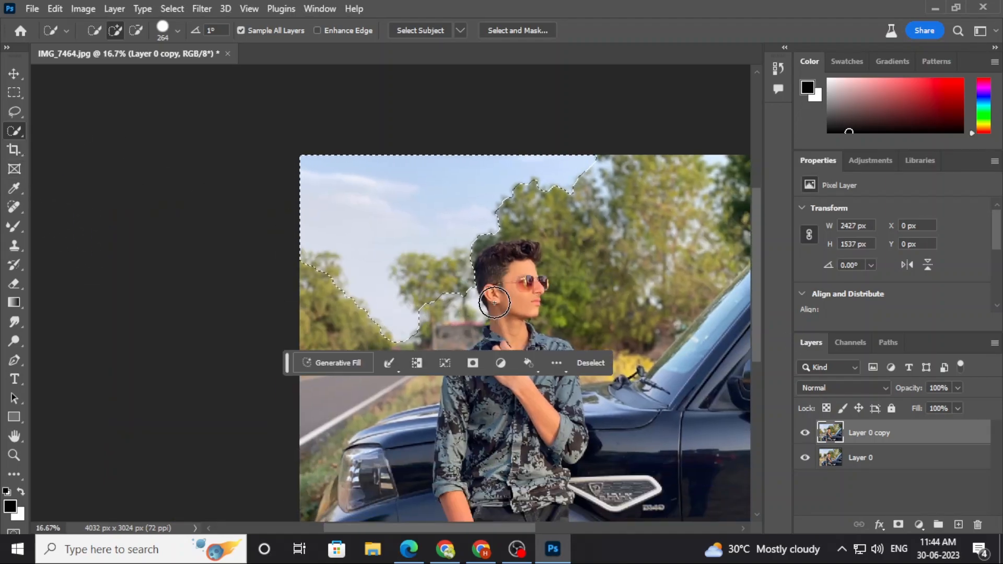
# Run Generative Fill on the selected sky area with the prompt "trees and sky".
pyautogui.click(334, 362)
pyautogui.write('trees and sky')
pyautogui.press('Return')
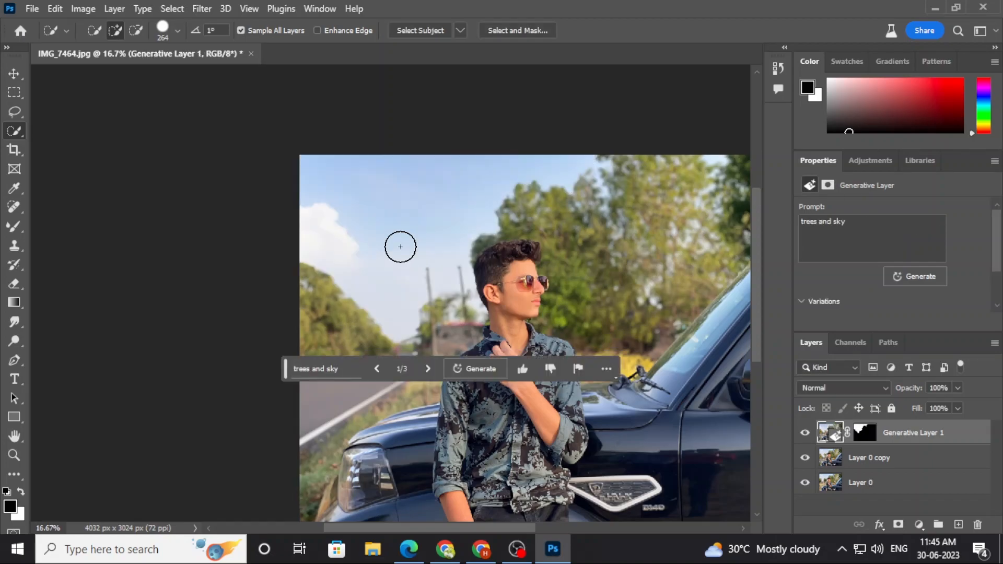
# Switch the generated sky to its second variation and compare it with the previous sky by toggling the generative layer's visibility.
pyautogui.scroll(-1, 452, 225)
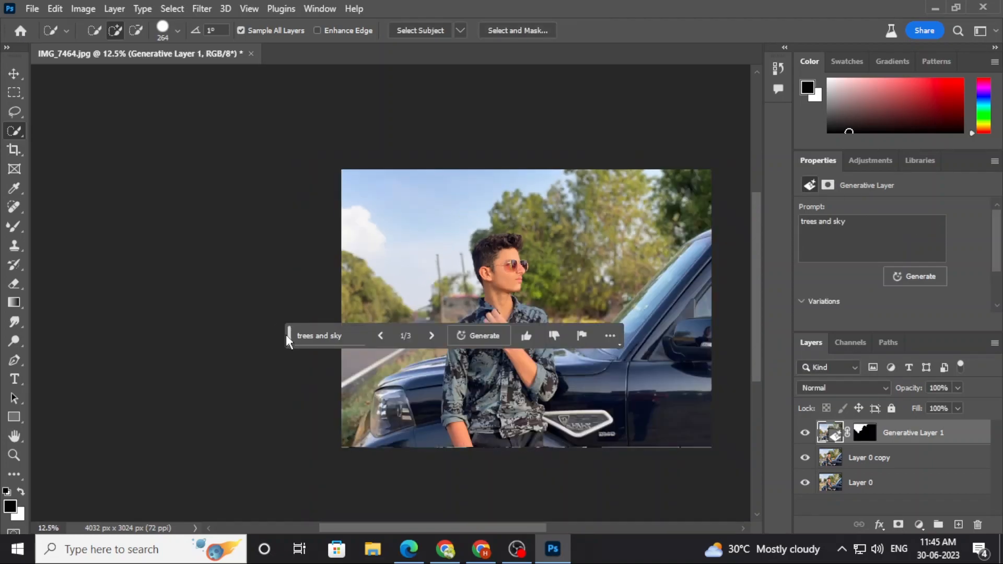
pyautogui.moveTo(289, 336); pyautogui.dragTo(276, 430)
pyautogui.click(417, 432)
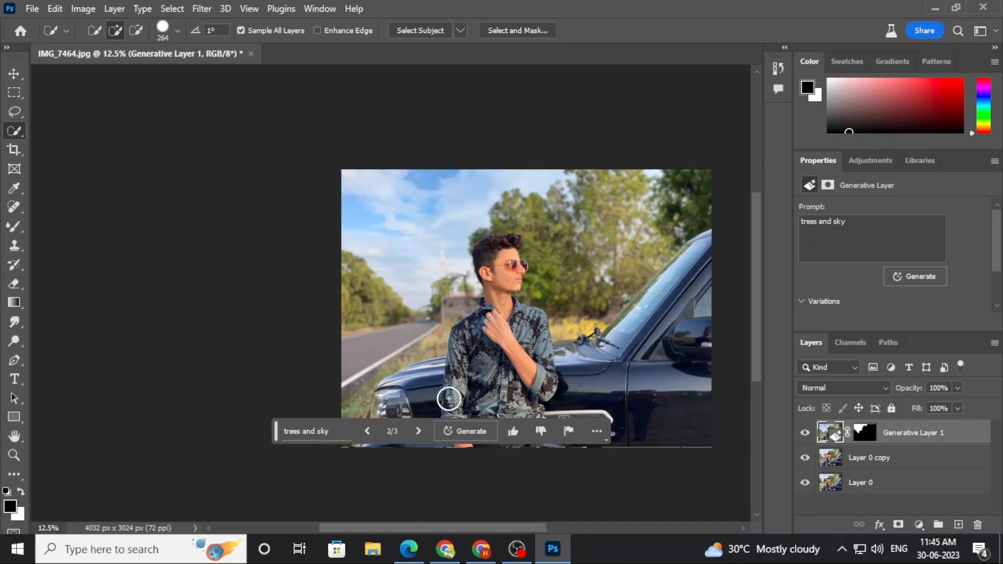
pyautogui.scroll(1, 599, 304)
pyautogui.click(804, 431)
pyautogui.click(805, 431)
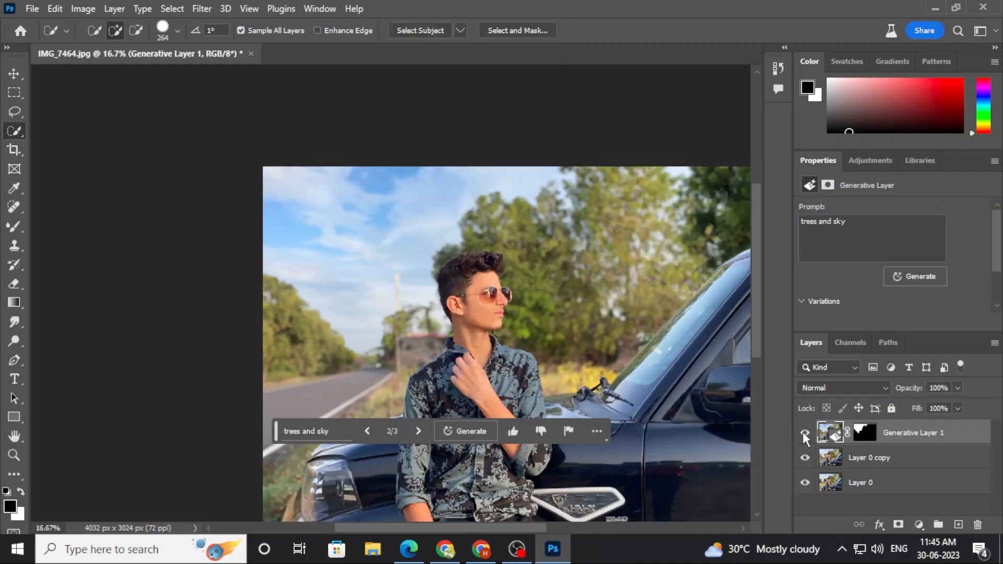
pyautogui.click(805, 431)
pyautogui.click(805, 431)
# Preview the third sky variation, return to the second, and merge the generative layer down into Layer 0 copy.
pyautogui.scroll(1, 590, 371)
pyautogui.scroll(-1, 463, 291)
pyautogui.moveTo(469, 292); pyautogui.dragTo(529, 253)
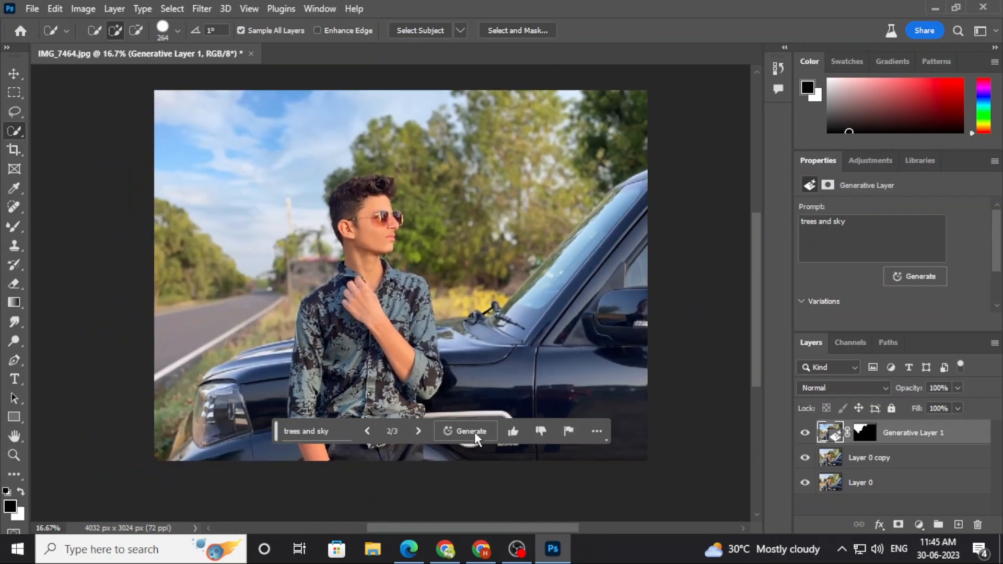
pyautogui.click(418, 431)
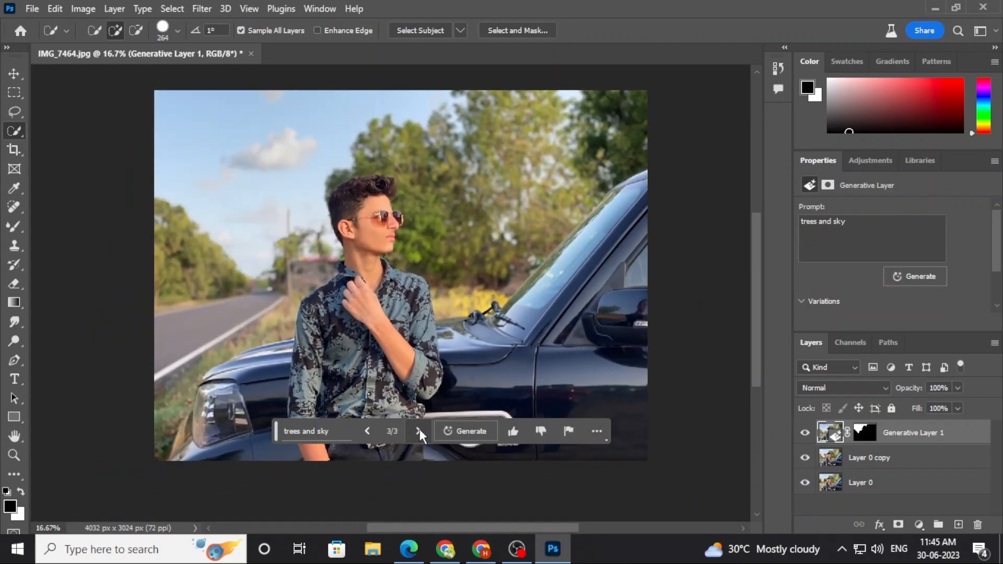
pyautogui.click(366, 431)
pyautogui.click(803, 433)
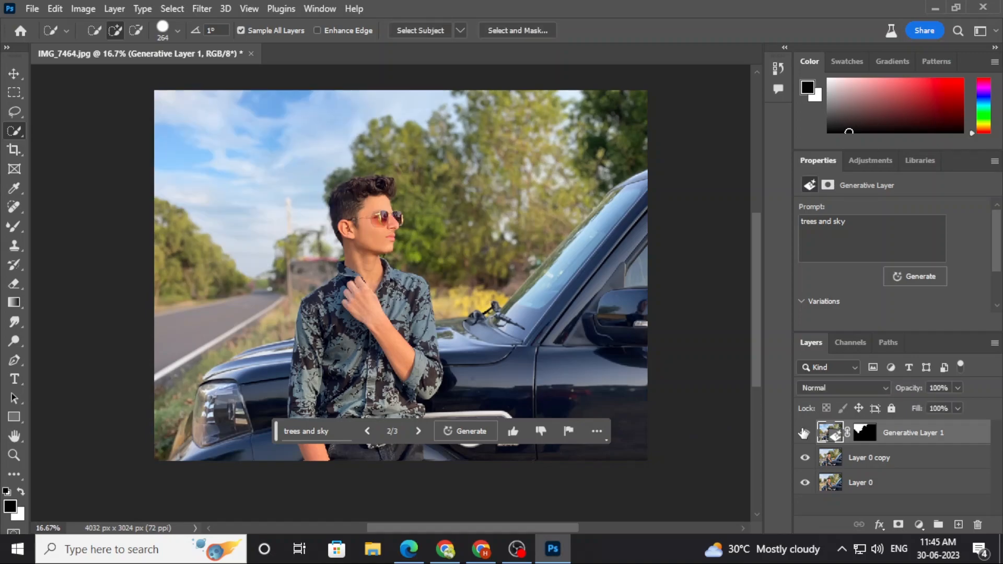
pyautogui.rightClick(913, 447)
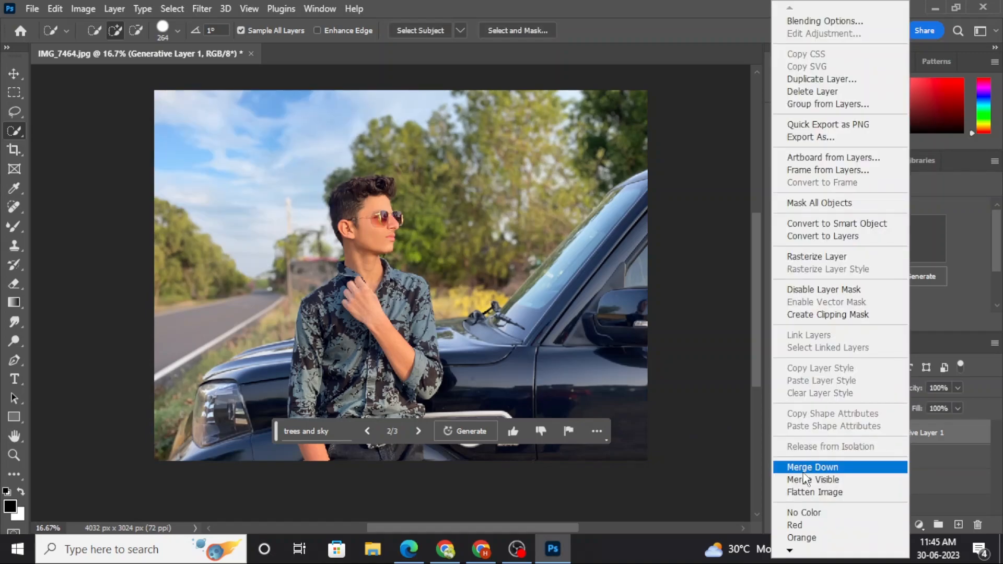
pyautogui.click(836, 464)
# Lasso the pole, sparse tree and surrounding sky between the roadside trees and the back of the man's head.
pyautogui.keyDown('ctrl'); pyautogui.click(298, 274); pyautogui.keyUp('ctrl')
pyautogui.keyDown('ctrl'); pyautogui.click(337, 199); pyautogui.keyUp('ctrl')
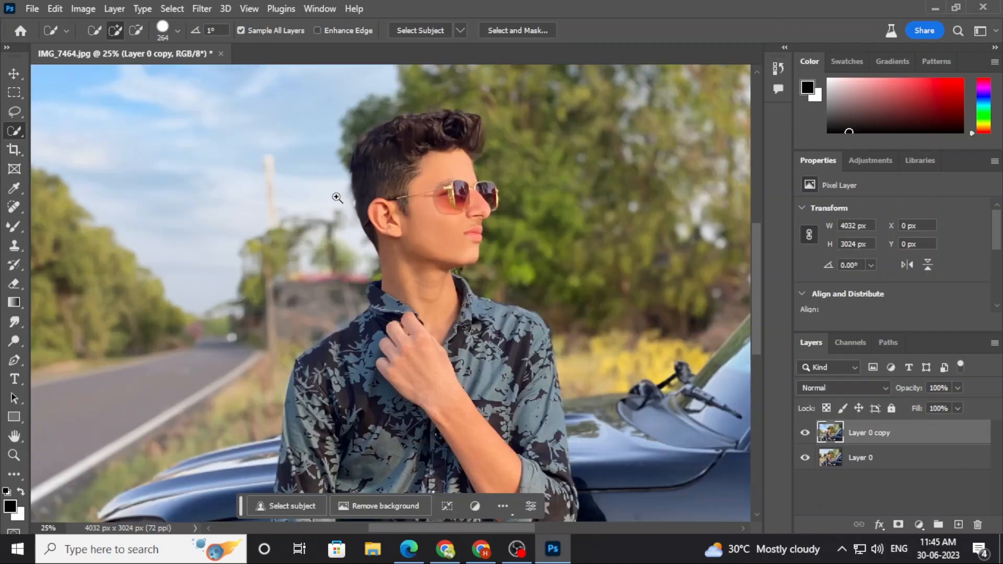
pyautogui.moveTo(318, 202); pyautogui.dragTo(428, 248)
pyautogui.keyDown('ctrl'); pyautogui.click(431, 251); pyautogui.keyUp('ctrl')
pyautogui.keyDown('ctrl'); pyautogui.click(392, 267); pyautogui.keyUp('ctrl')
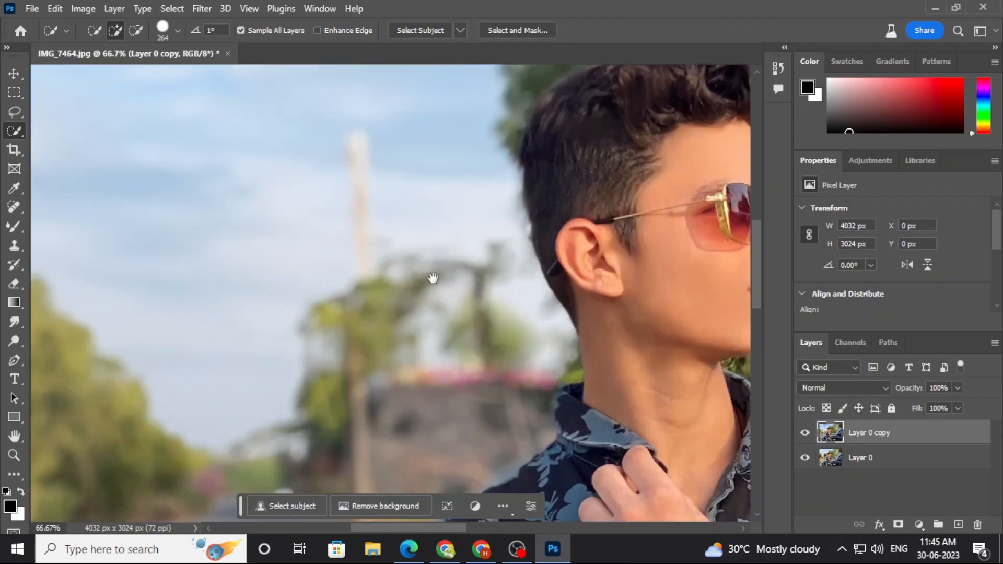
pyautogui.keyDown('alt'); pyautogui.click(219, 188); pyautogui.keyUp('alt')
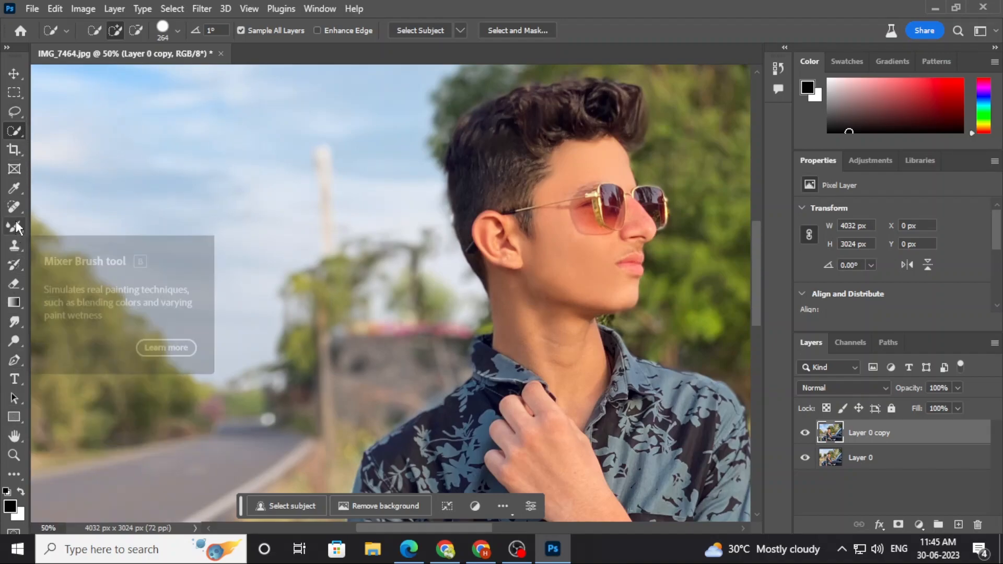
pyautogui.click(16, 110)
pyautogui.moveTo(429, 213); pyautogui.dragTo(334, 262)
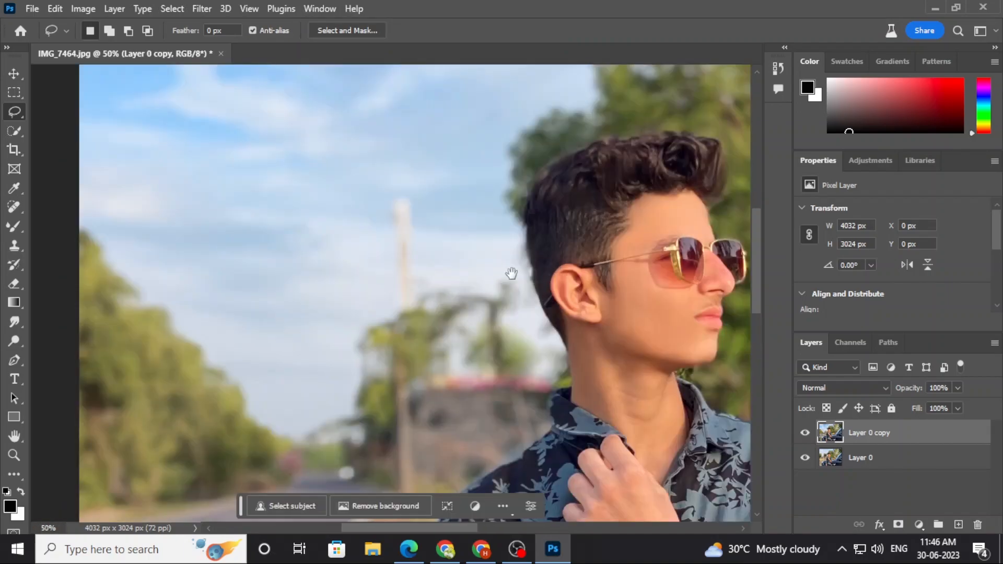
pyautogui.moveTo(558, 347); pyautogui.dragTo(517, 254)
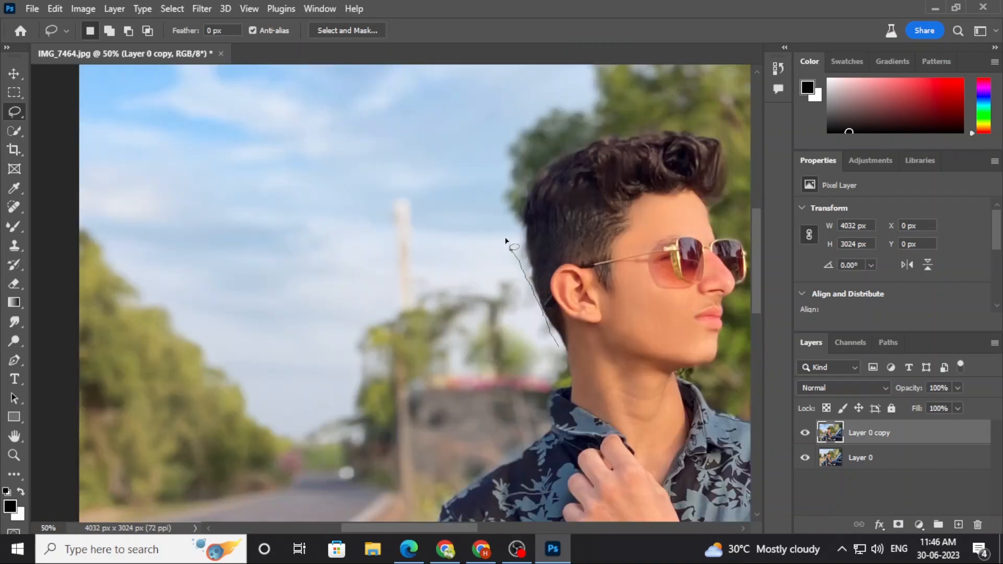
pyautogui.moveTo(512, 149)
pyautogui.mouseDown()
pyautogui.moveTo(523, 118)
pyautogui.moveTo(497, 96)
pyautogui.mouseUp()
pyautogui.moveTo(340, 318)
pyautogui.mouseDown()
pyautogui.moveTo(380, 399)
pyautogui.moveTo(411, 382)
pyautogui.moveTo(545, 376)
pyautogui.moveTo(564, 353)
pyautogui.mouseUp()
# Run Generative Fill on the lassoed area with the prompt "tree" and view the result in the full photo.
pyautogui.click(334, 420)
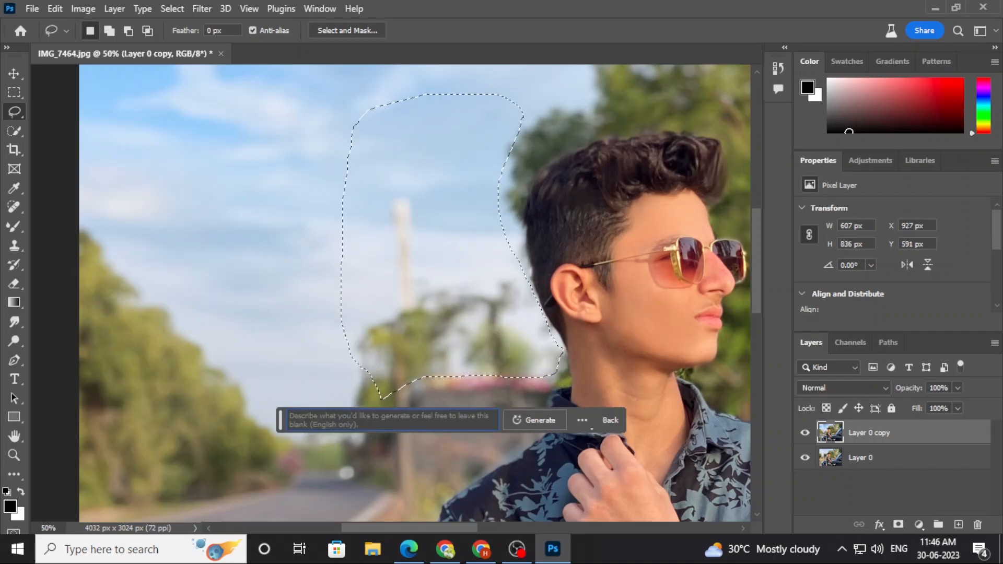
pyautogui.press('Return')
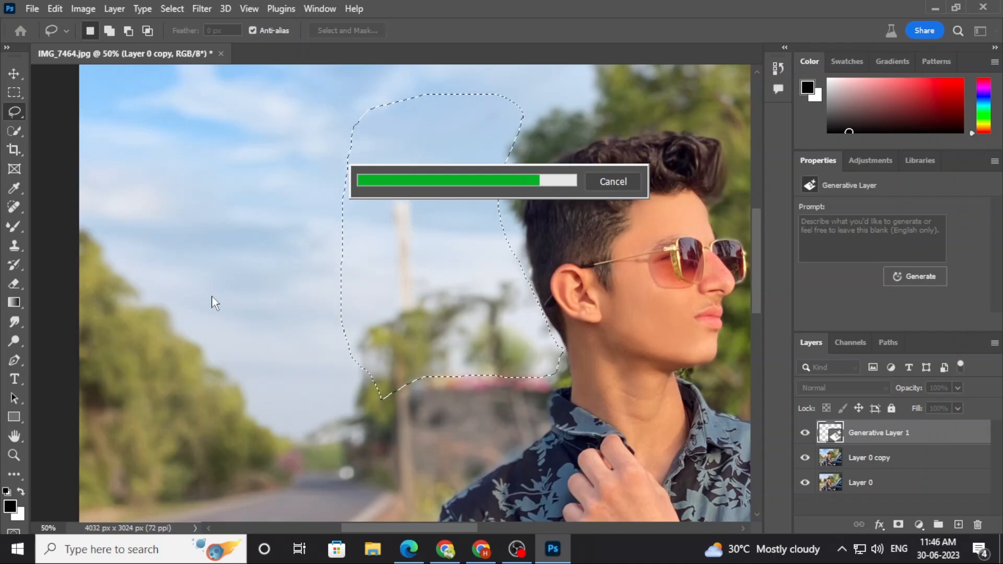
pyautogui.scroll(-3, 412, 238)
pyautogui.hotkey('alt', 'space')
pyautogui.moveTo(260, 319); pyautogui.dragTo(253, 453)
pyautogui.scroll(2, 464, 256)
pyautogui.scroll(-1, 465, 255)
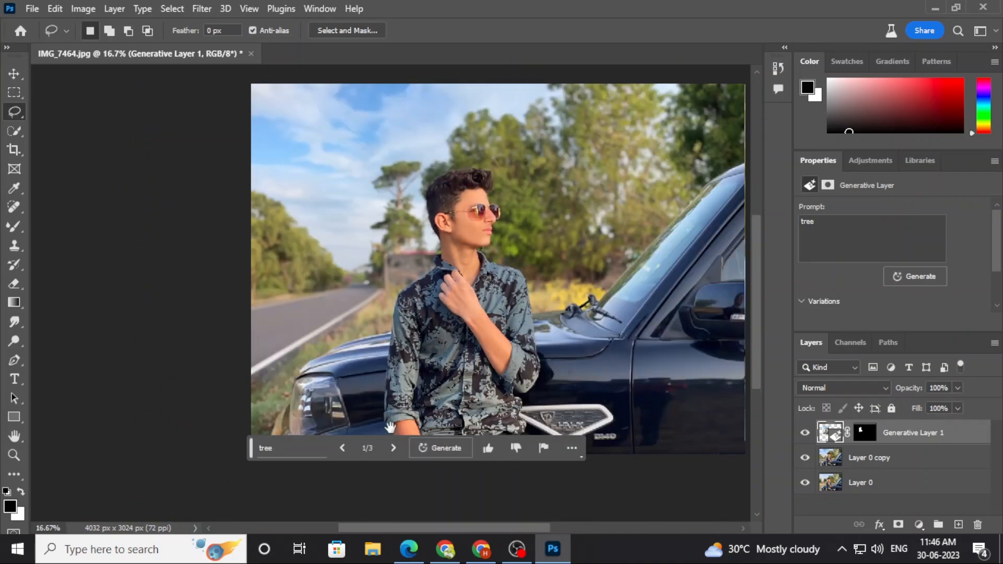
# Browse the generated tree variations, keep the second one, and merge the generative layer down into Layer 0 copy.
pyautogui.click(393, 450)
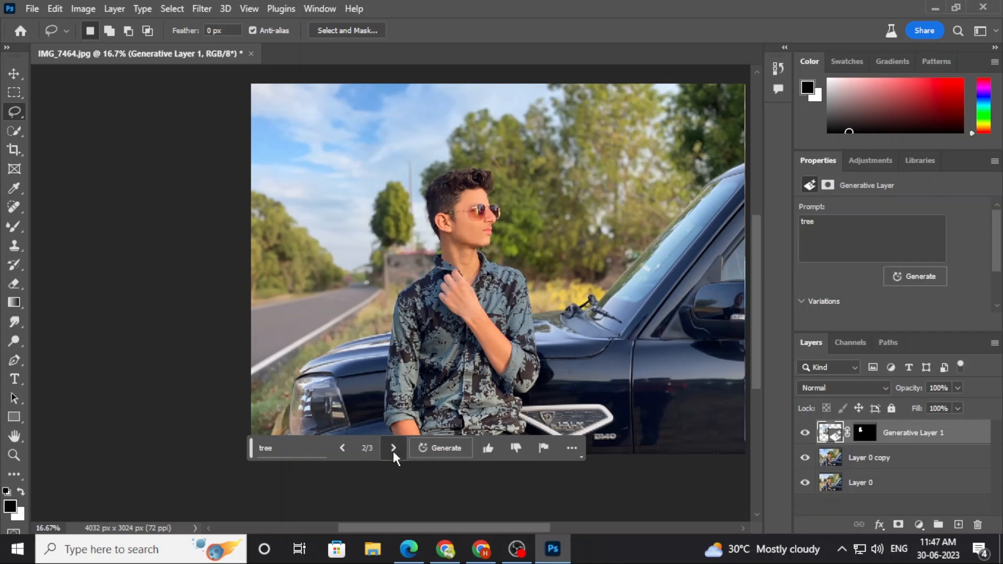
pyautogui.click(392, 450)
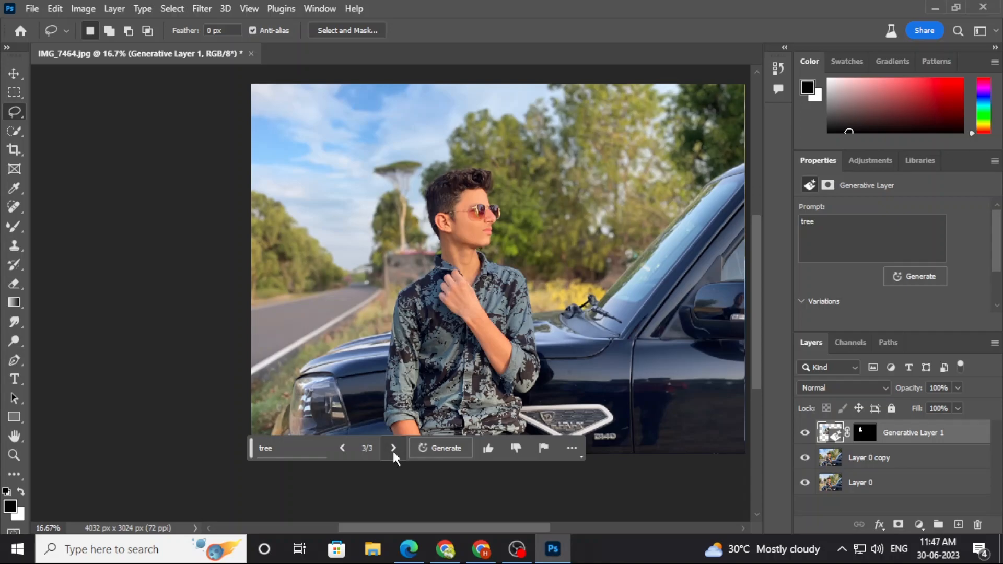
pyautogui.click(351, 448)
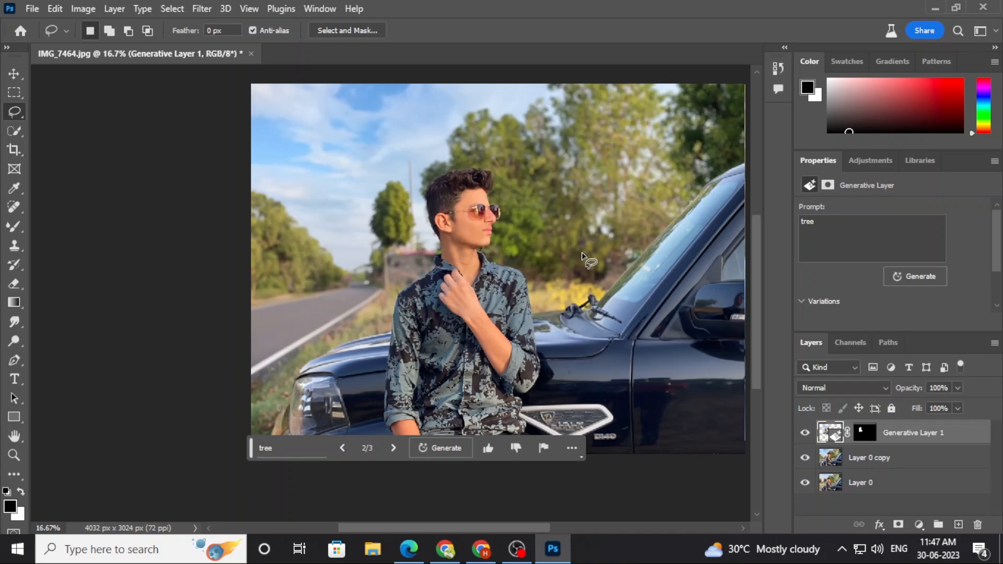
pyautogui.scroll(1, 585, 259)
pyautogui.moveTo(502, 287); pyautogui.dragTo(381, 274)
pyautogui.scroll(-1, 418, 269)
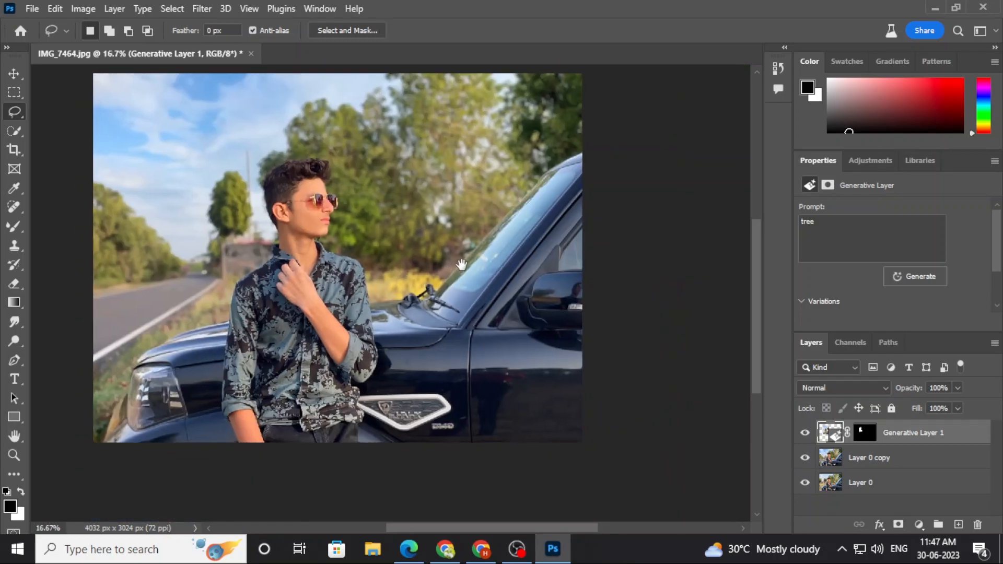
pyautogui.moveTo(458, 267); pyautogui.dragTo(472, 261)
pyautogui.rightClick(918, 434)
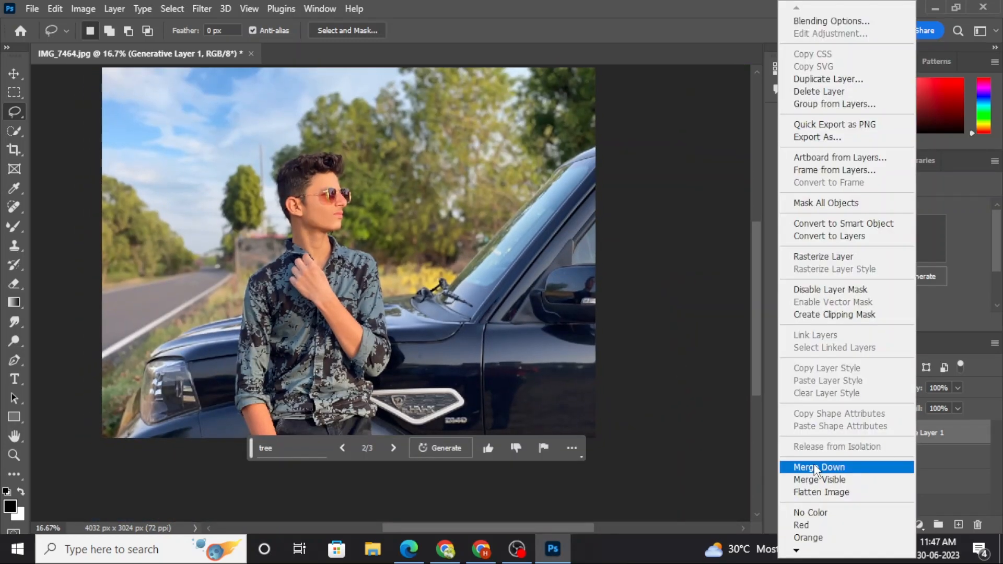
pyautogui.click(825, 467)
# Compare the retouched portrait with the original by toggling the visibility of Layer 0 copy, and inspect the new background up close.
pyautogui.scroll(1, 387, 231)
pyautogui.moveTo(386, 231); pyautogui.dragTo(422, 230)
pyautogui.scroll(-1, 422, 230)
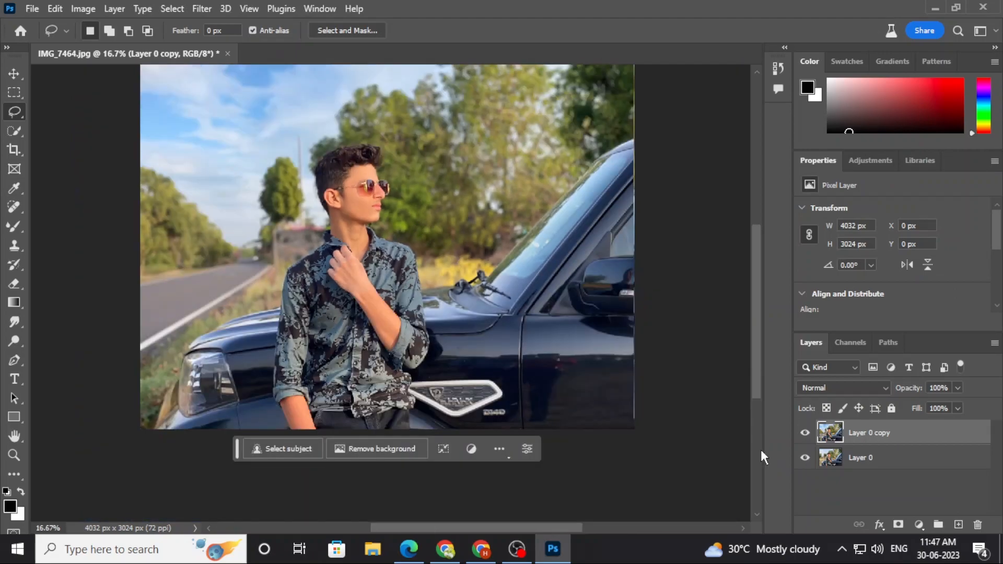
pyautogui.click(806, 432)
pyautogui.click(805, 433)
pyautogui.click(805, 434)
pyautogui.click(806, 434)
pyautogui.click(805, 433)
pyautogui.click(805, 433)
pyautogui.scroll(2, 336, 212)
pyautogui.scroll(-2, 337, 177)
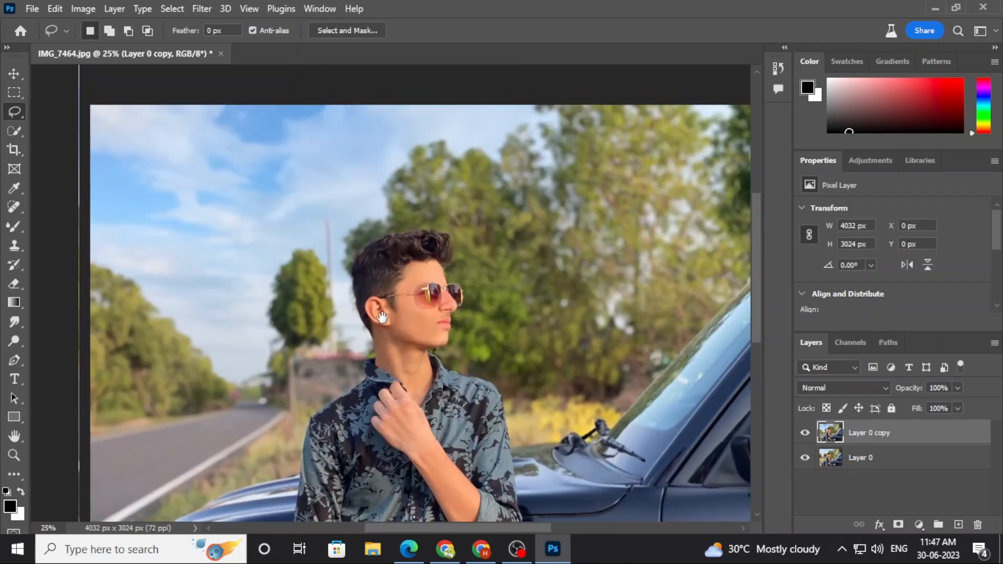
# Set Exposure to +0.10 in the Basic adjustments of the Camera Raw Filter.
pyautogui.scroll(-1, 409, 232)
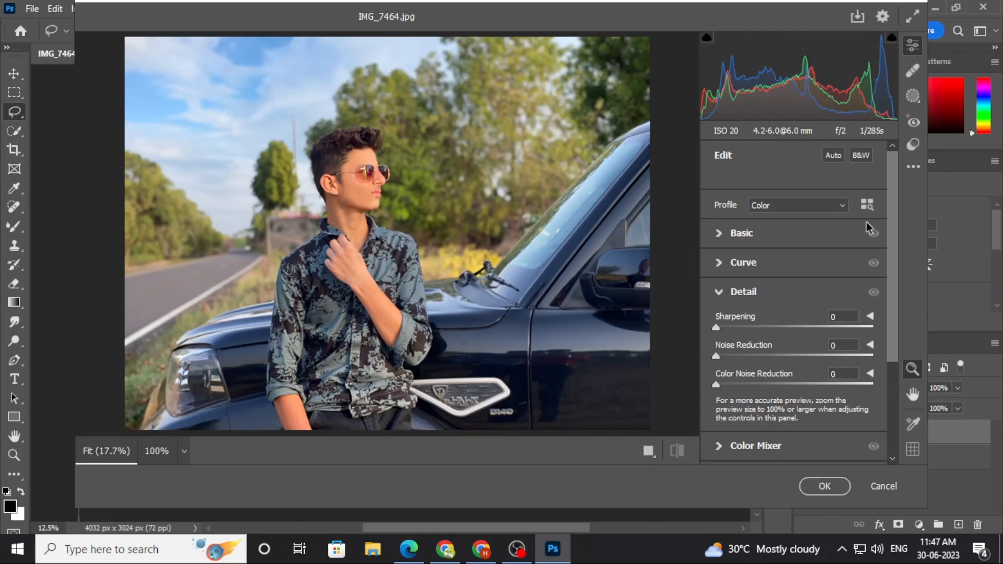
pyautogui.click(719, 236)
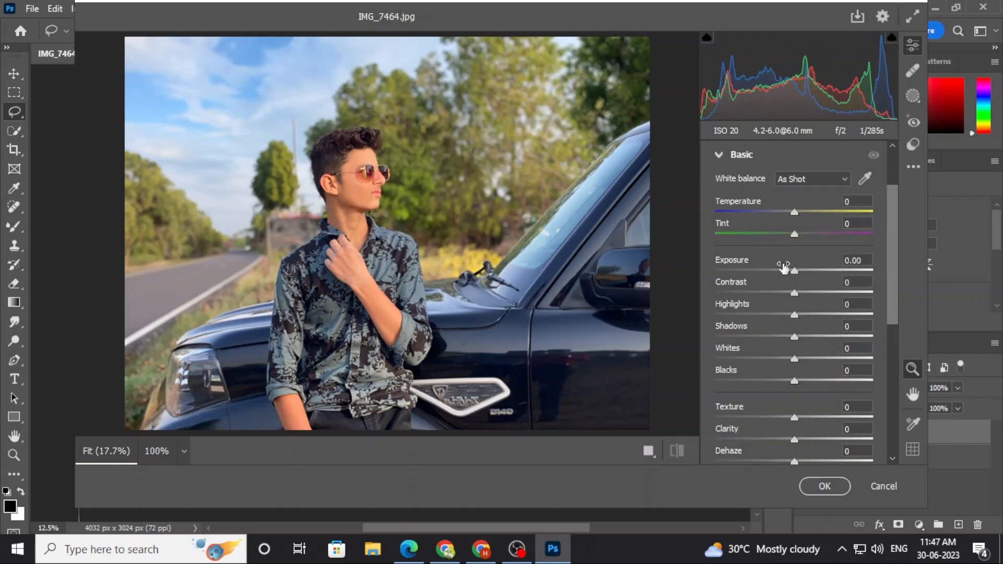
pyautogui.moveTo(797, 269); pyautogui.dragTo(794, 271)
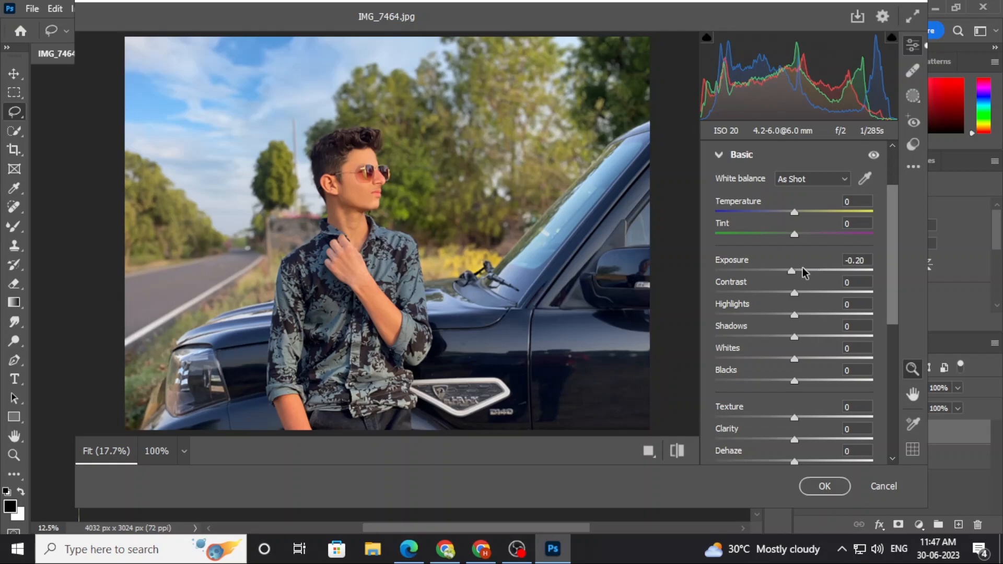
pyautogui.click(795, 271)
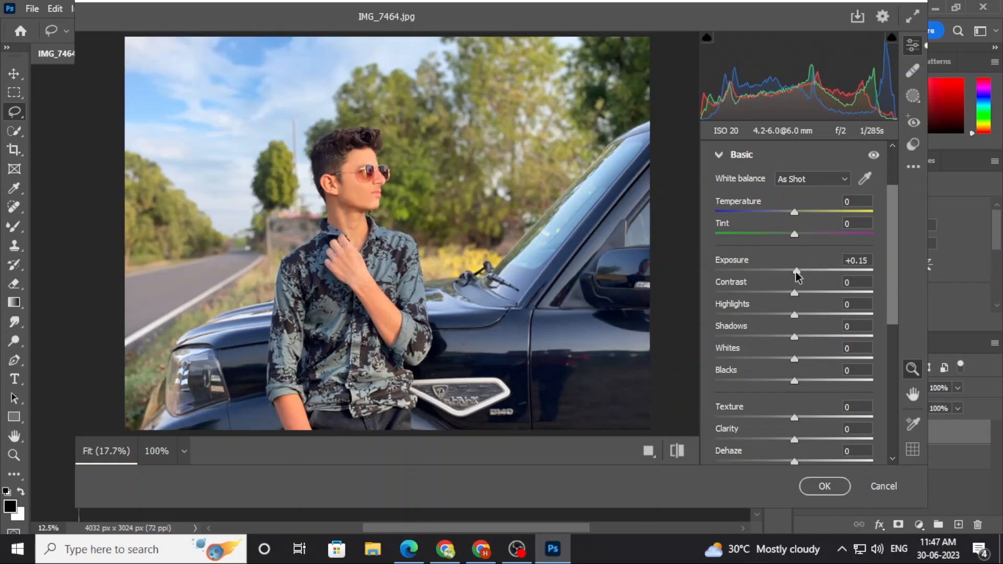
pyautogui.moveTo(796, 272); pyautogui.dragTo(795, 272)
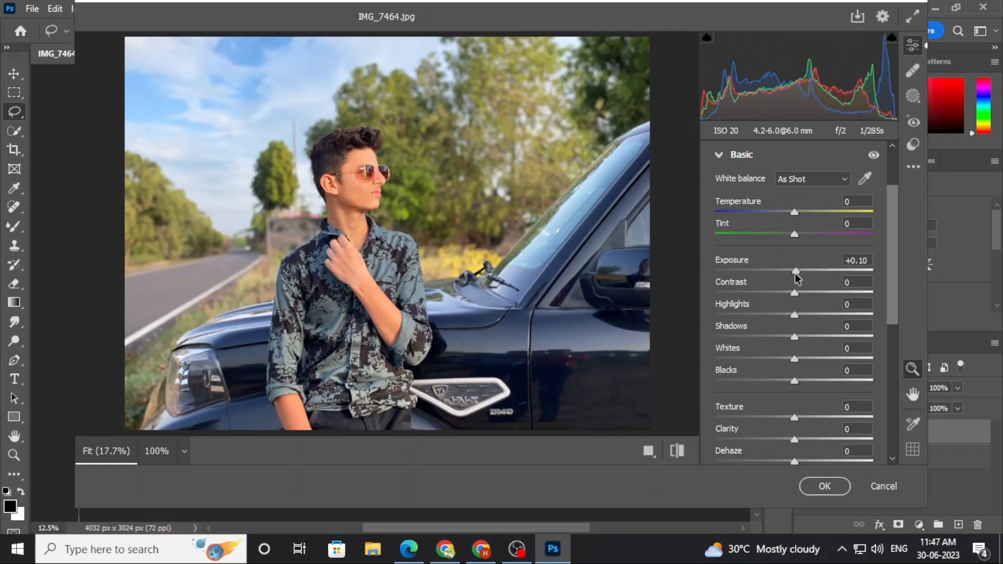
# In the Basic adjustments, set Contrast to +14, Highlights to -6, Blacks to -13 and Vibrance to +15.
pyautogui.moveTo(794, 292); pyautogui.dragTo(791, 316)
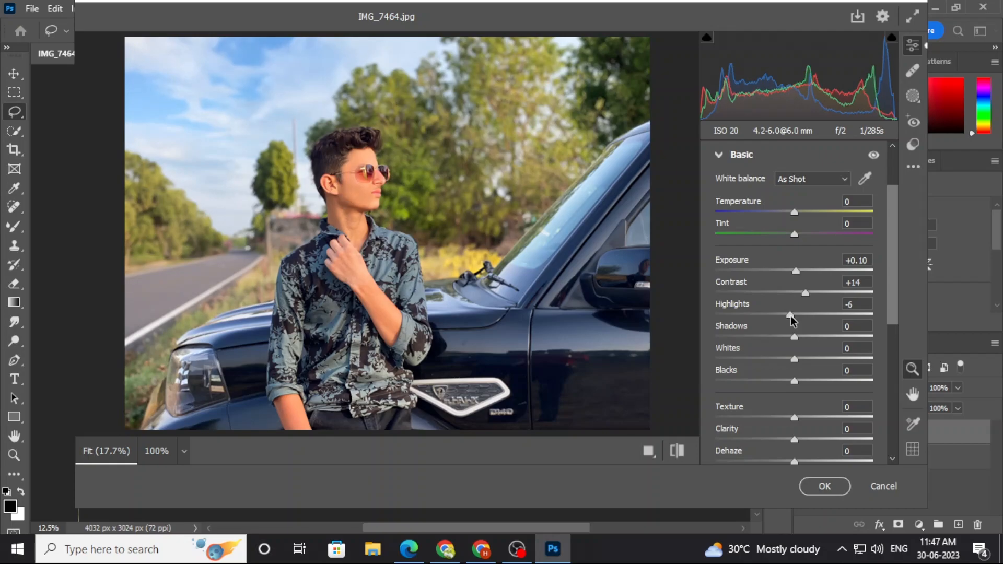
pyautogui.scroll(-1, 550, 280)
pyautogui.scroll(1, 541, 278)
pyautogui.scroll(-2, 833, 332)
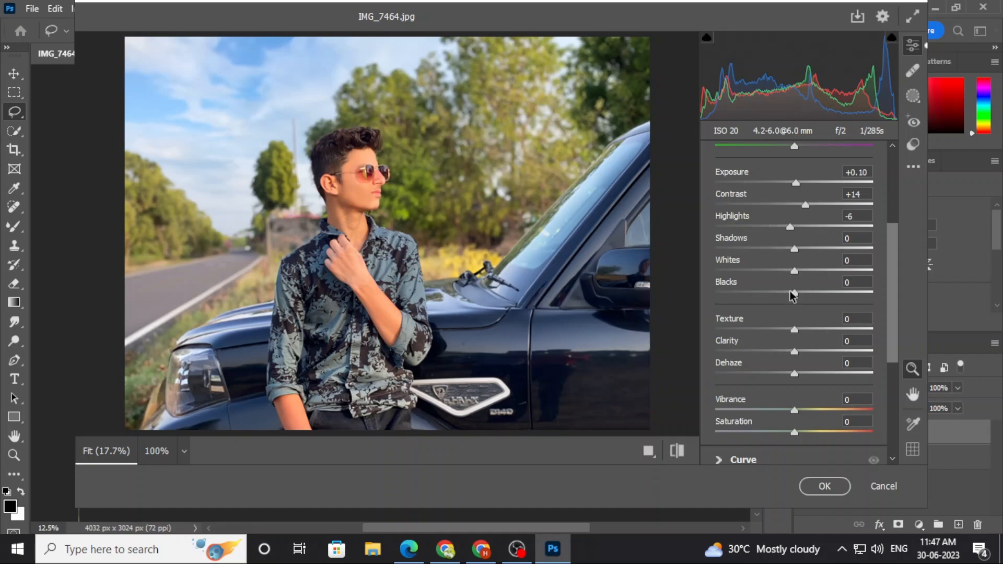
pyautogui.moveTo(794, 294)
pyautogui.mouseDown()
pyautogui.moveTo(762, 296)
pyautogui.moveTo(784, 295)
pyautogui.mouseUp()
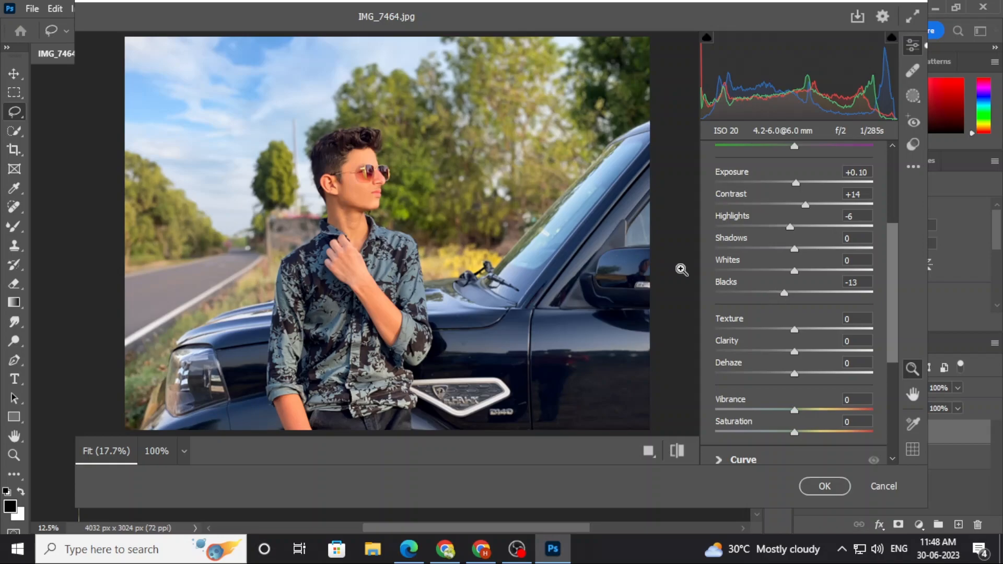
pyautogui.scroll(-2, 852, 297)
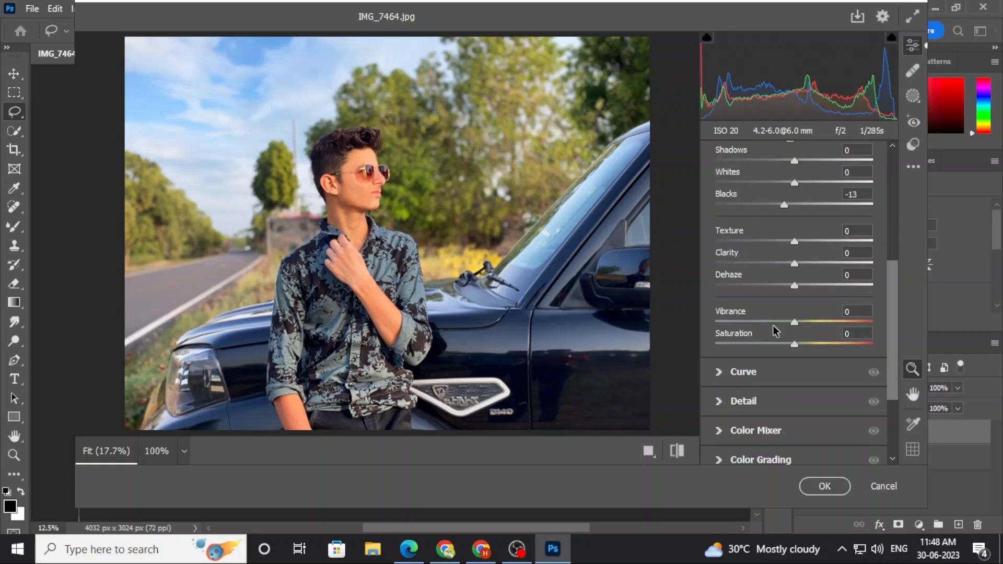
pyautogui.moveTo(794, 323); pyautogui.dragTo(807, 327)
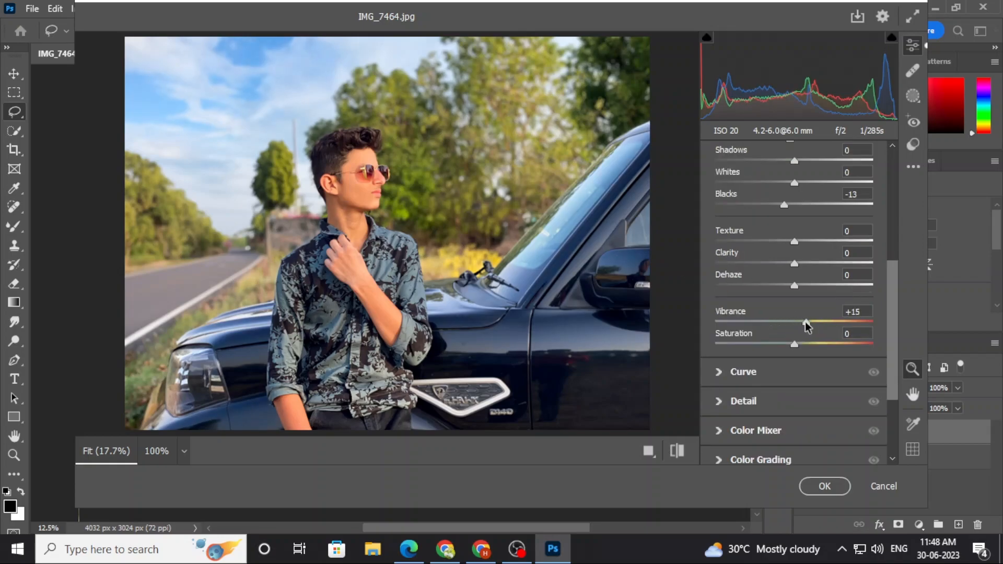
# In the Detail adjustments, set Sharpening to 4 and Noise Reduction to 9.
pyautogui.click(729, 377)
pyautogui.scroll(-4, 823, 359)
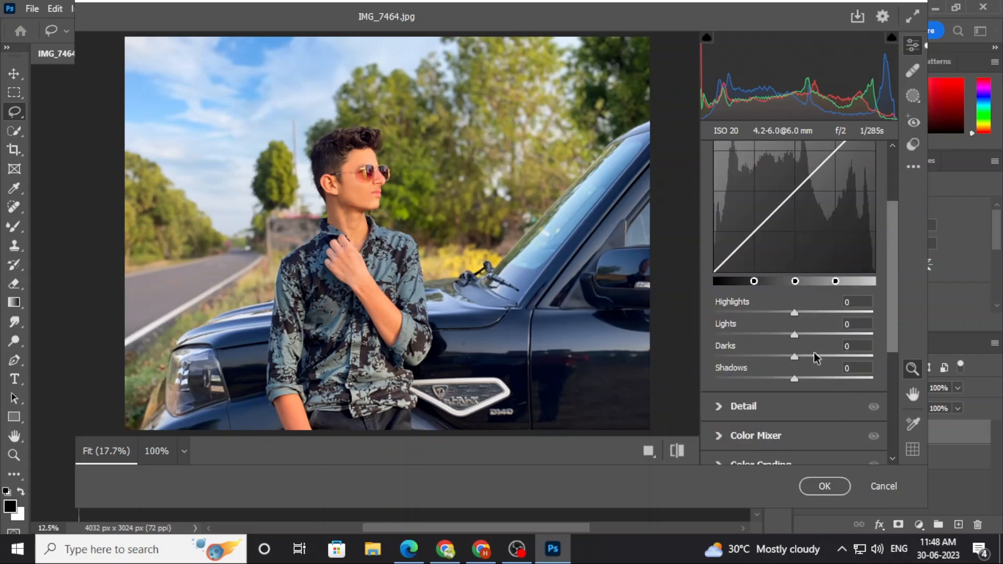
pyautogui.click(727, 321)
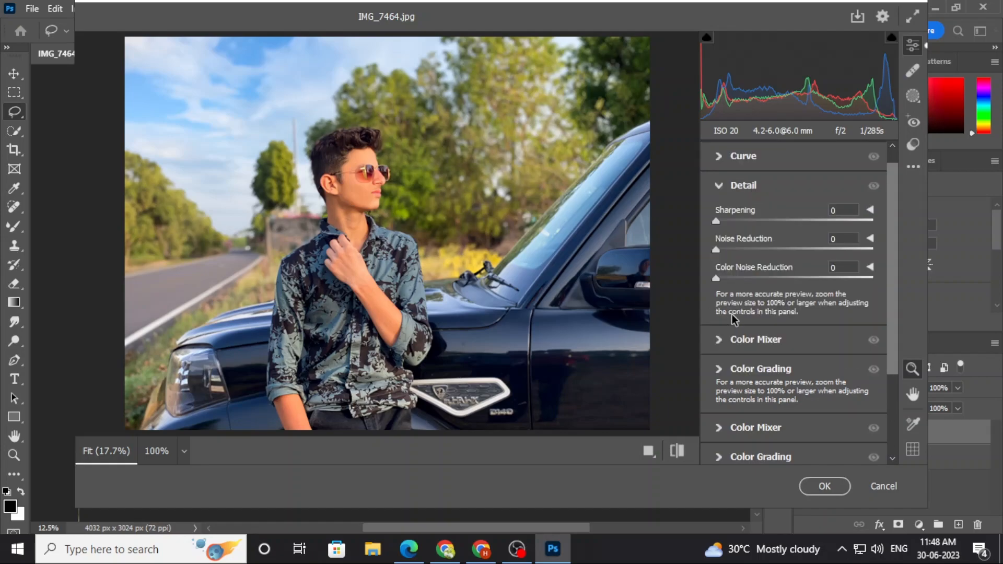
pyautogui.moveTo(725, 222); pyautogui.dragTo(719, 229)
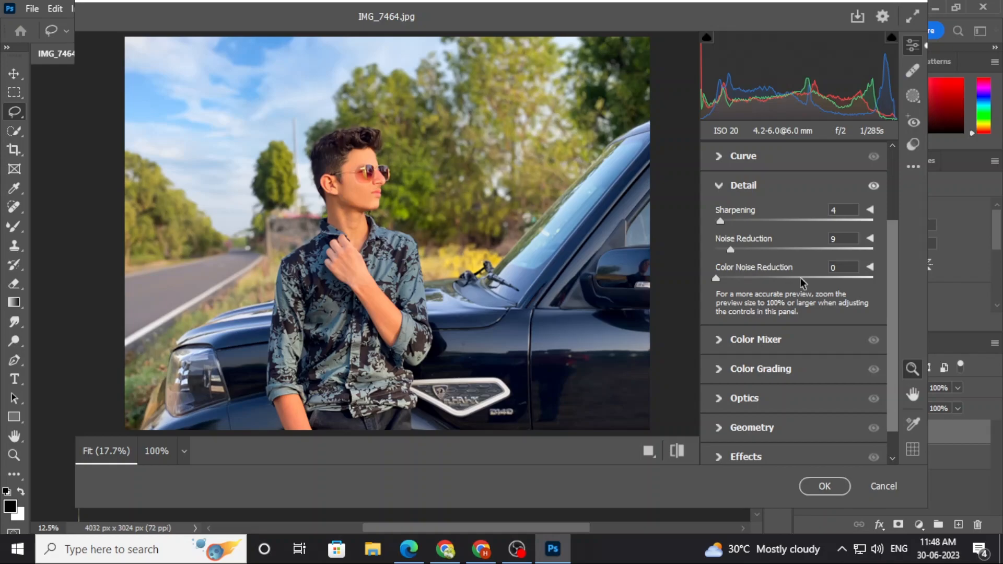
# In the Color Mixer, set the greens to Hue -81, Saturation -14 and Luminance +37.
pyautogui.click(720, 341)
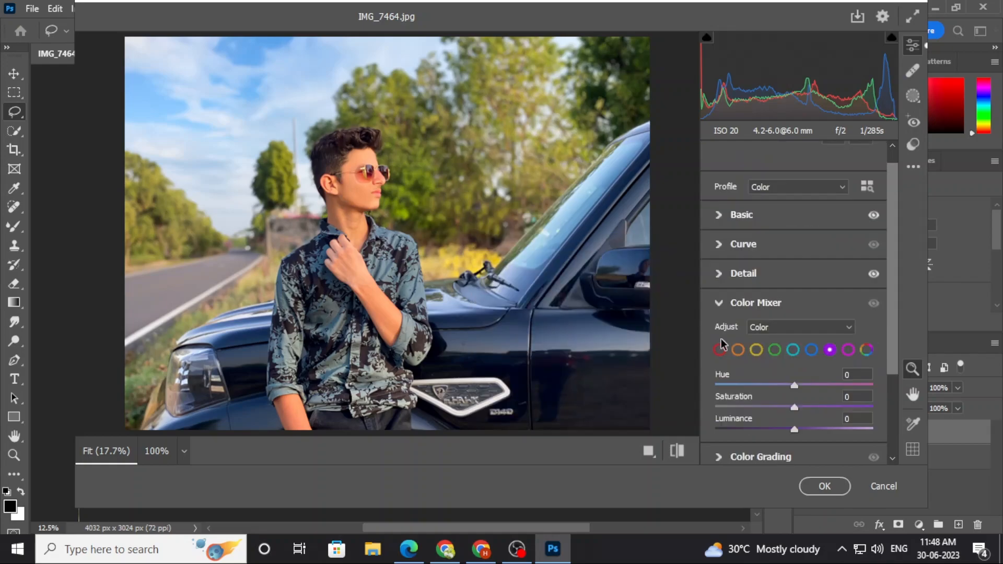
pyautogui.click(775, 262)
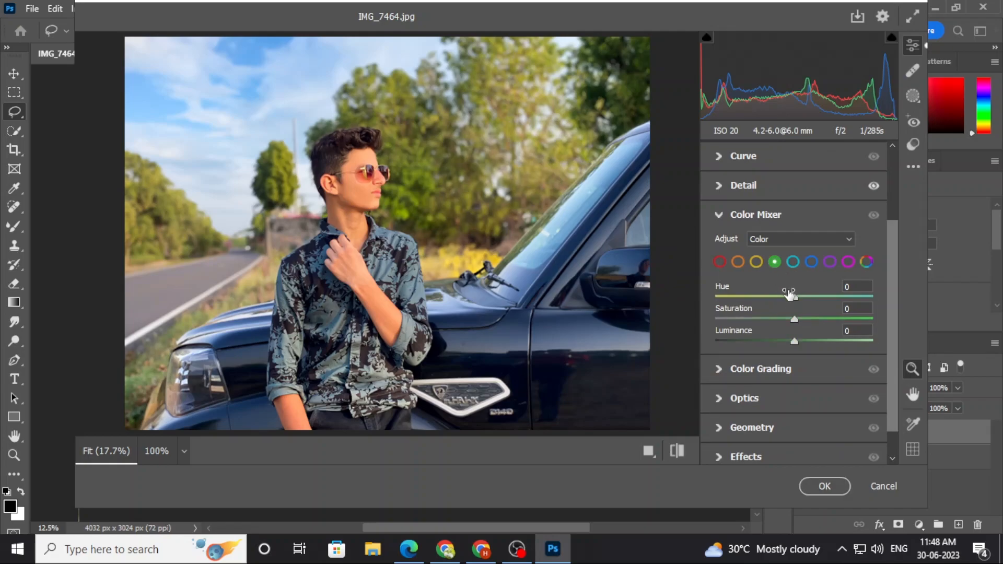
pyautogui.moveTo(742, 306)
pyautogui.mouseDown()
pyautogui.moveTo(719, 311)
pyautogui.moveTo(729, 310)
pyautogui.mouseUp()
pyautogui.moveTo(799, 342); pyautogui.dragTo(832, 341)
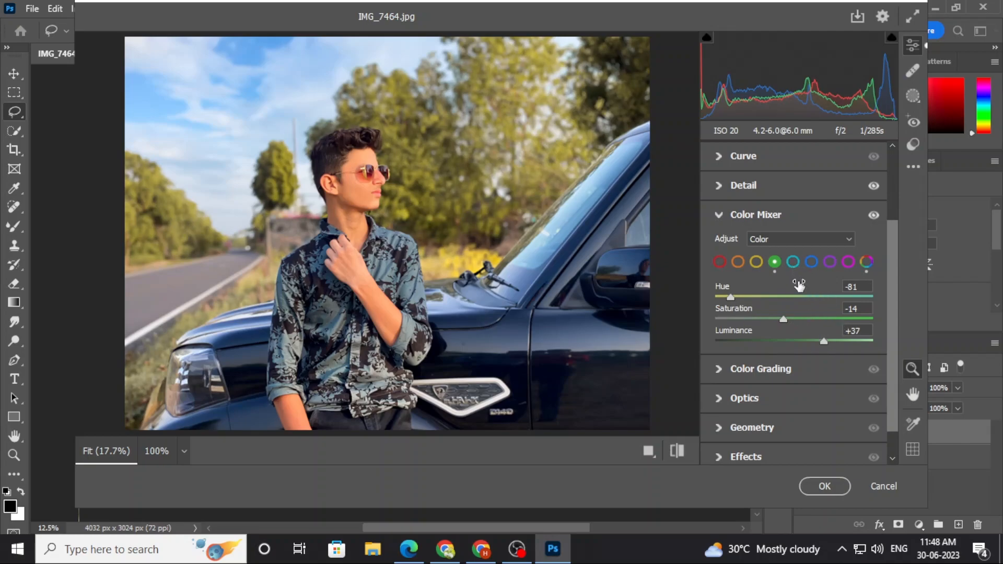
# In the Color Mixer, set the aquas to Hue -64, Saturation +26 and Luminance -41.
pyautogui.click(793, 262)
pyautogui.scroll(1, 784, 309)
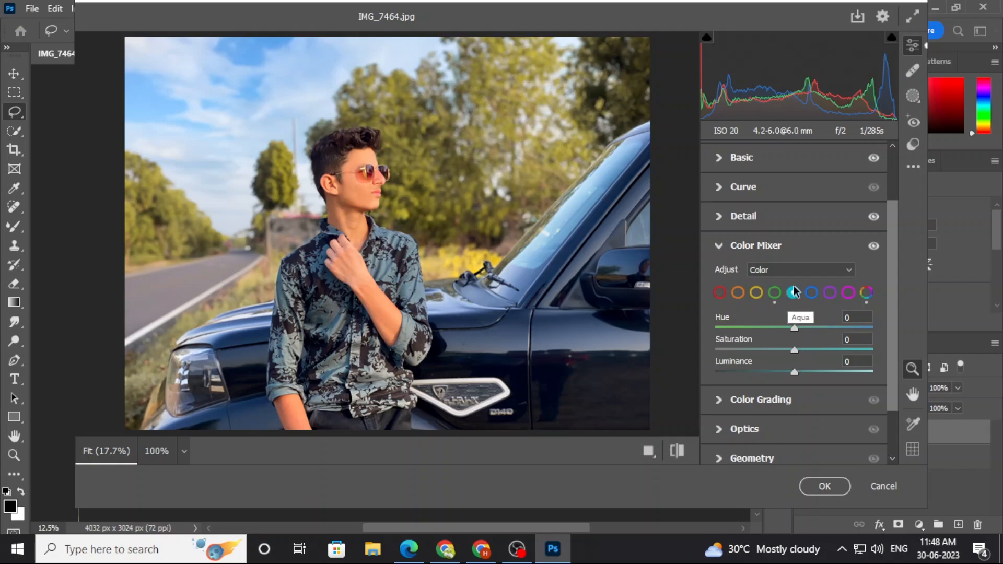
pyautogui.moveTo(794, 329); pyautogui.dragTo(728, 327)
pyautogui.moveTo(841, 327); pyautogui.dragTo(734, 328)
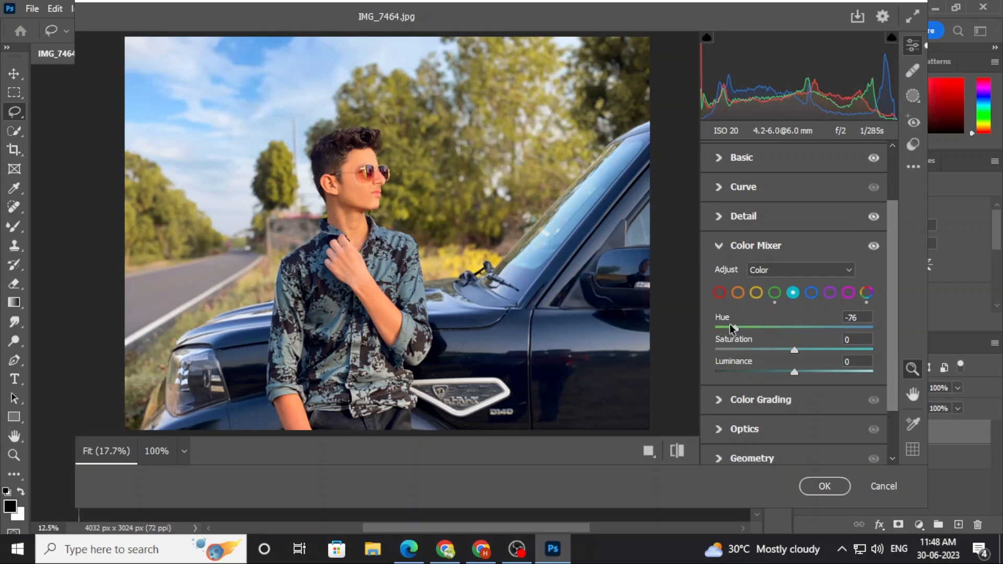
pyautogui.moveTo(839, 328); pyautogui.dragTo(743, 328)
pyautogui.moveTo(795, 350); pyautogui.dragTo(821, 356)
pyautogui.moveTo(813, 351); pyautogui.dragTo(766, 364)
pyautogui.scroll(-2, 768, 396)
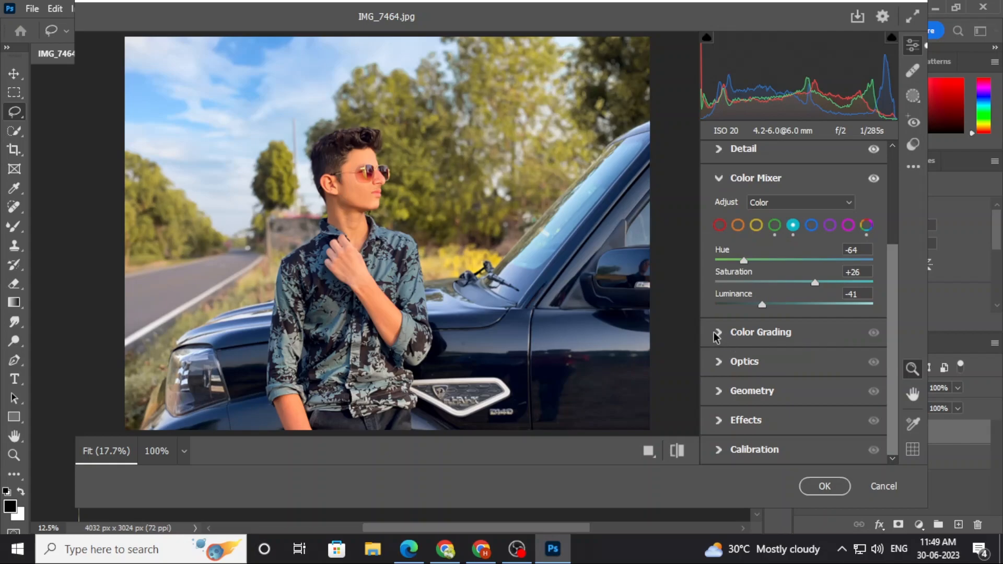
# Save a copy of the adjusted image to the Desktop as 5.jpg in JPEG format at quality 12.
pyautogui.moveTo(753, 332)
pyautogui.scroll(3, 805, 335)
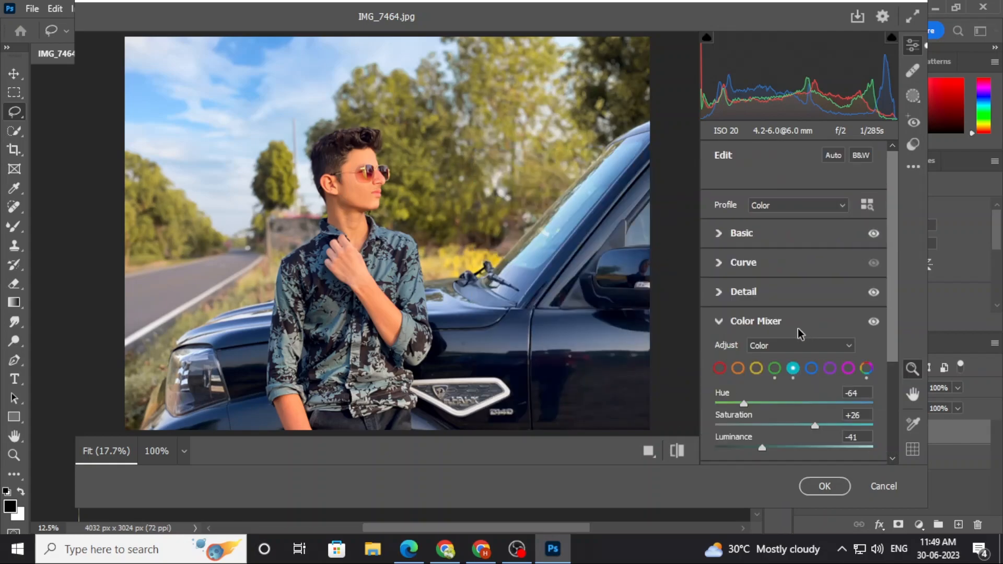
pyautogui.click(859, 17)
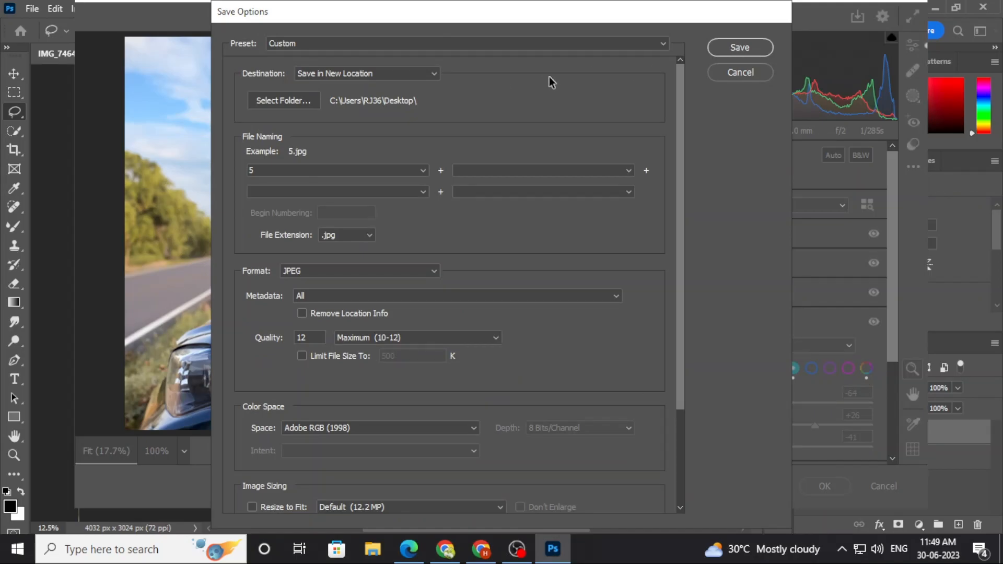
pyautogui.click(747, 48)
pyautogui.click(516, 548)
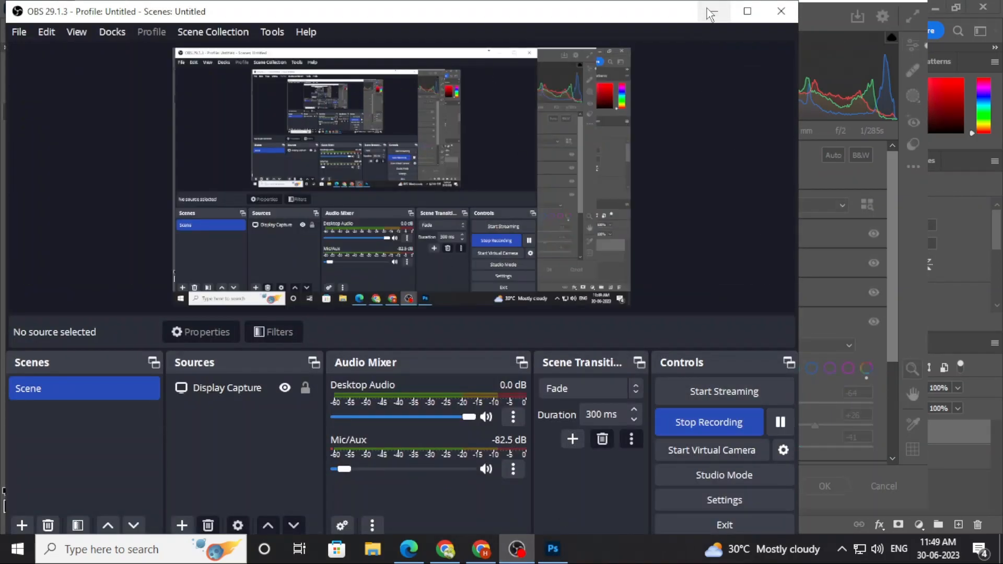
pyautogui.click(705, 11)
# Browse the For Cinematic presets and preview several of them on the portrait.
pyautogui.click(914, 142)
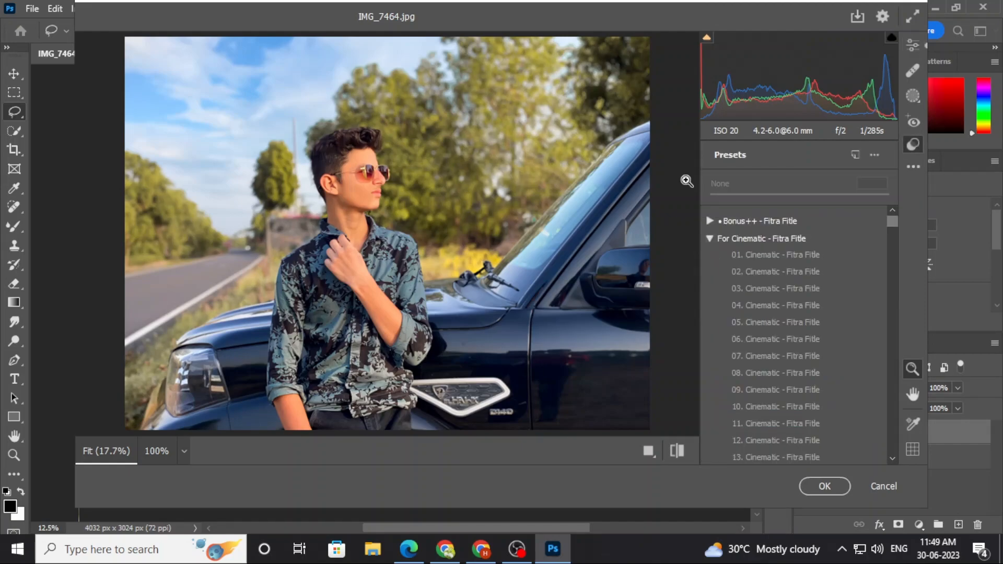
pyautogui.scroll(-3, 754, 341)
pyautogui.click(754, 340)
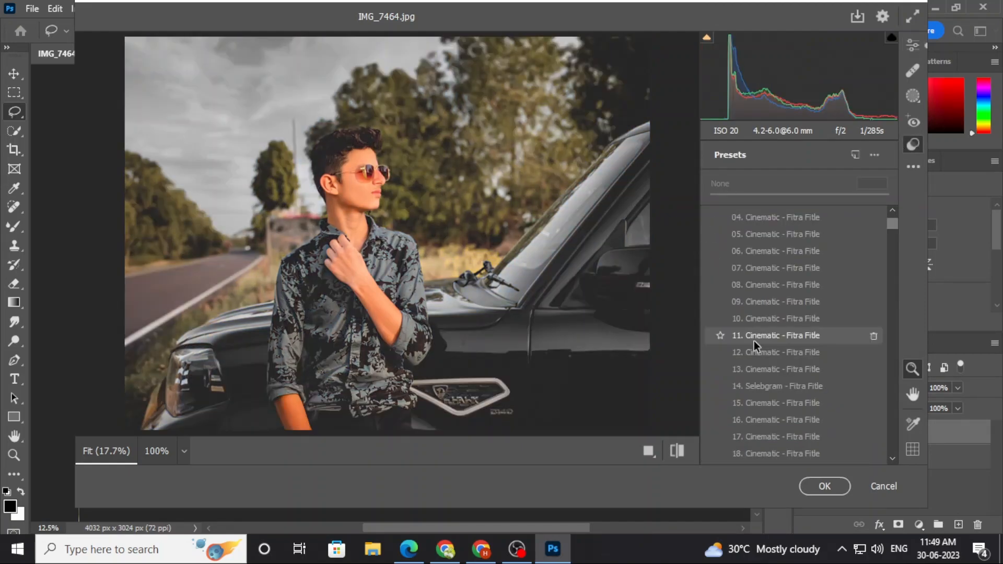
pyautogui.click(745, 369)
pyautogui.click(754, 401)
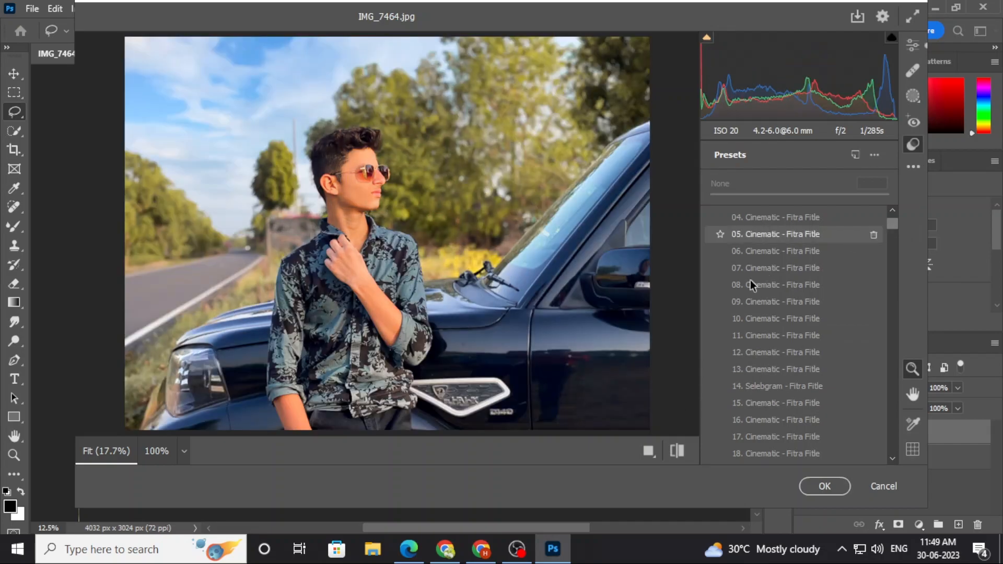
pyautogui.click(744, 302)
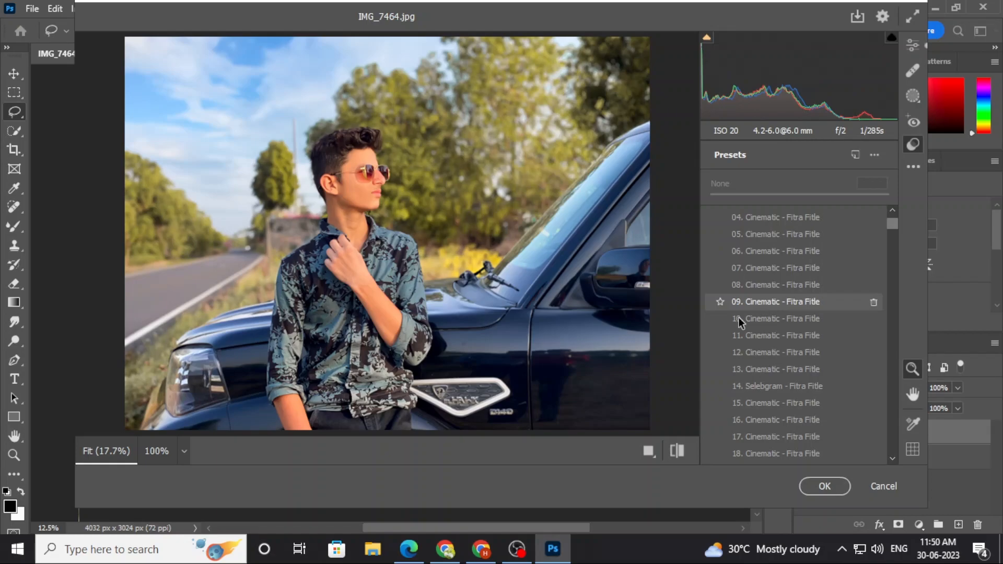
pyautogui.click(741, 320)
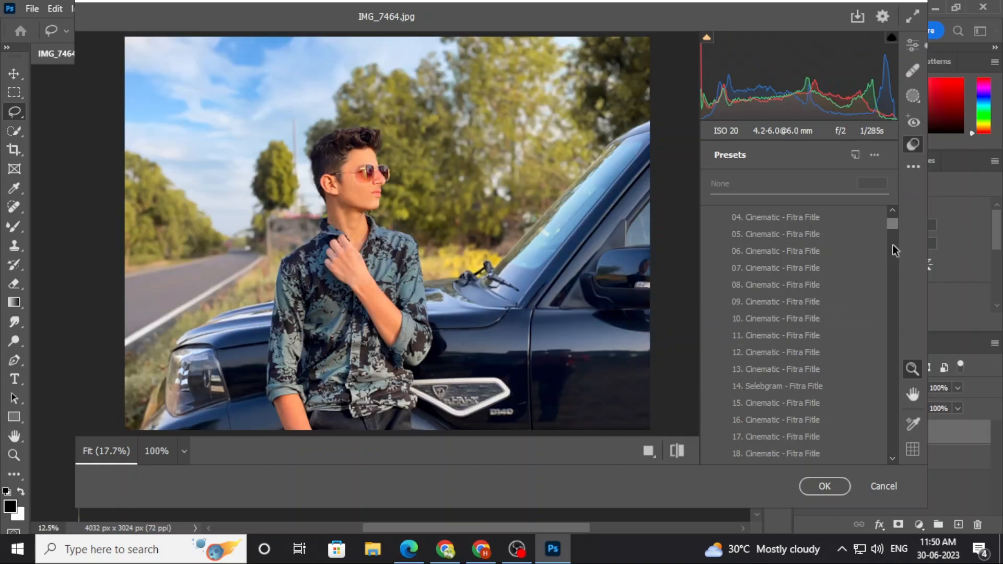
# Apply the cinematic preset numbered 74 and reduce its strength to 28.
pyautogui.moveTo(896, 227); pyautogui.dragTo(892, 255)
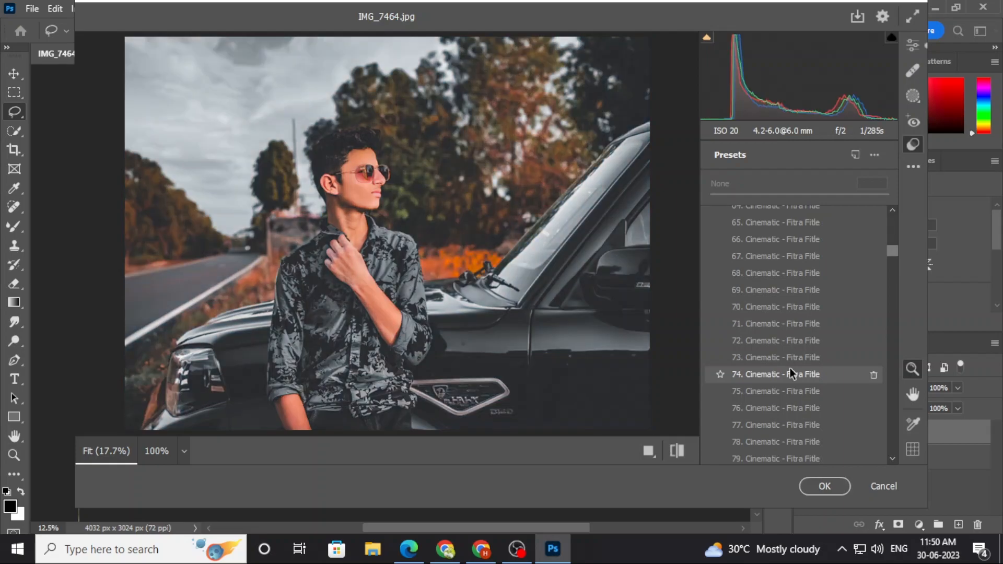
pyautogui.click(790, 369)
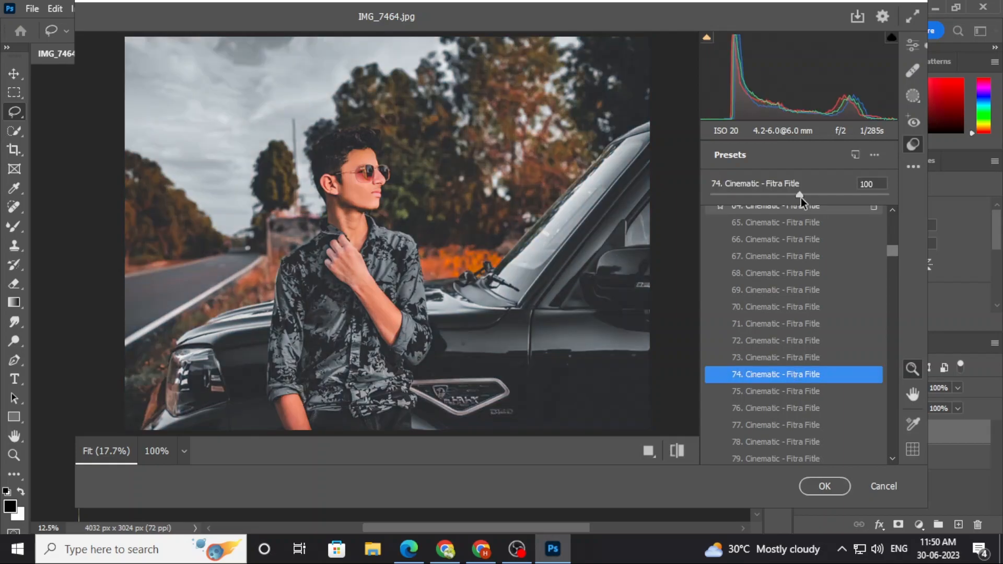
pyautogui.moveTo(779, 193); pyautogui.dragTo(748, 195)
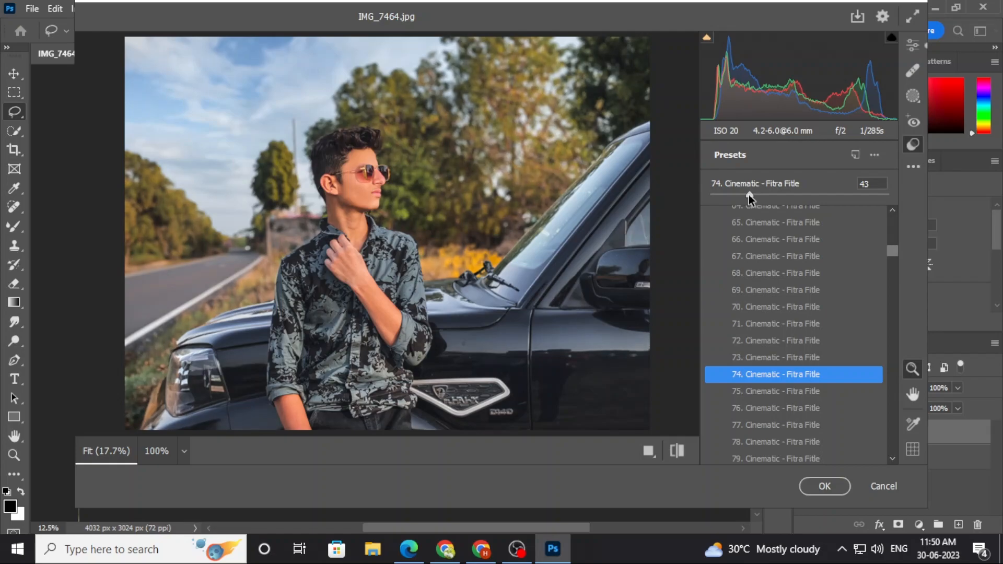
pyautogui.moveTo(748, 195); pyautogui.dragTo(735, 196)
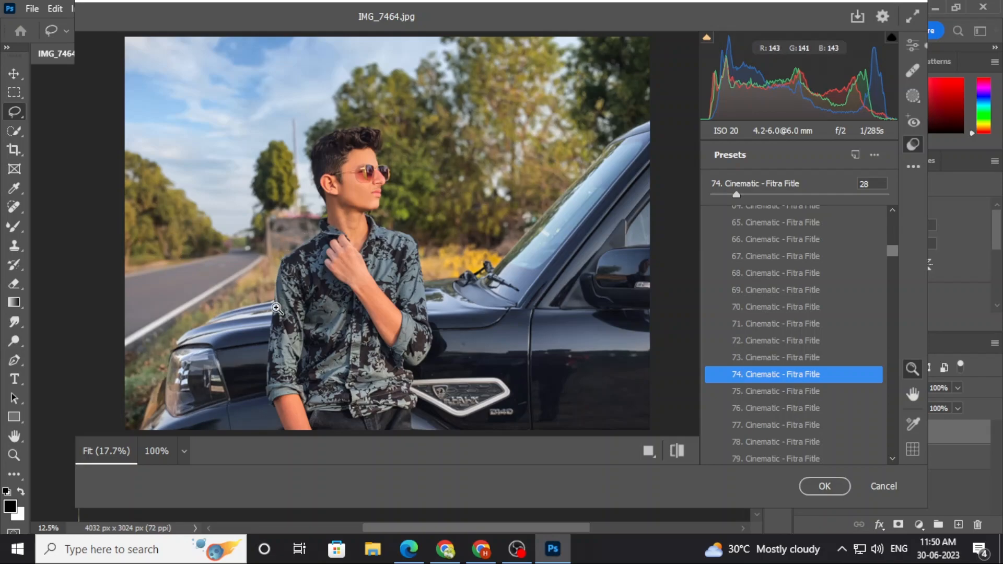
pyautogui.click(881, 257)
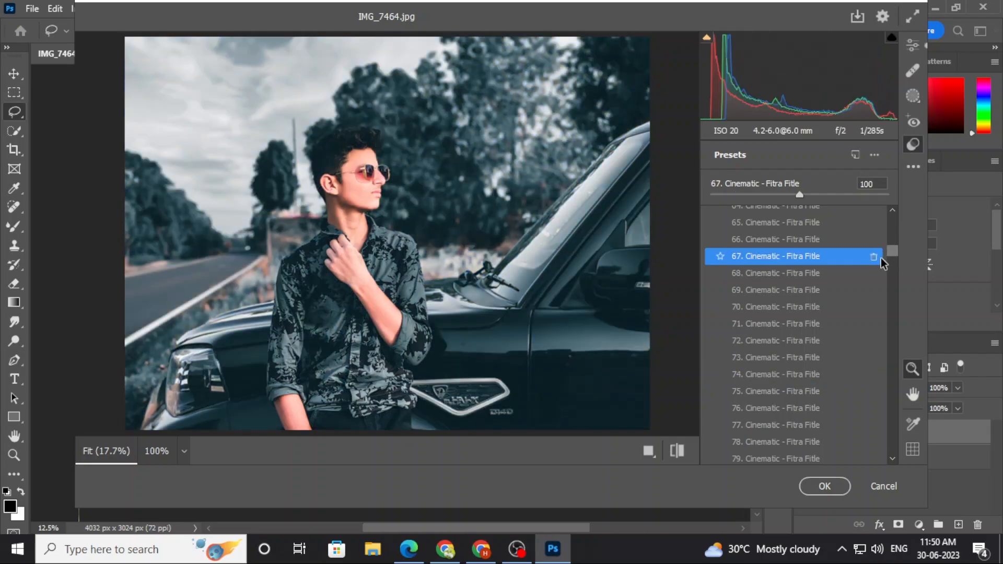
pyautogui.hotkey('ctrl', 'z')
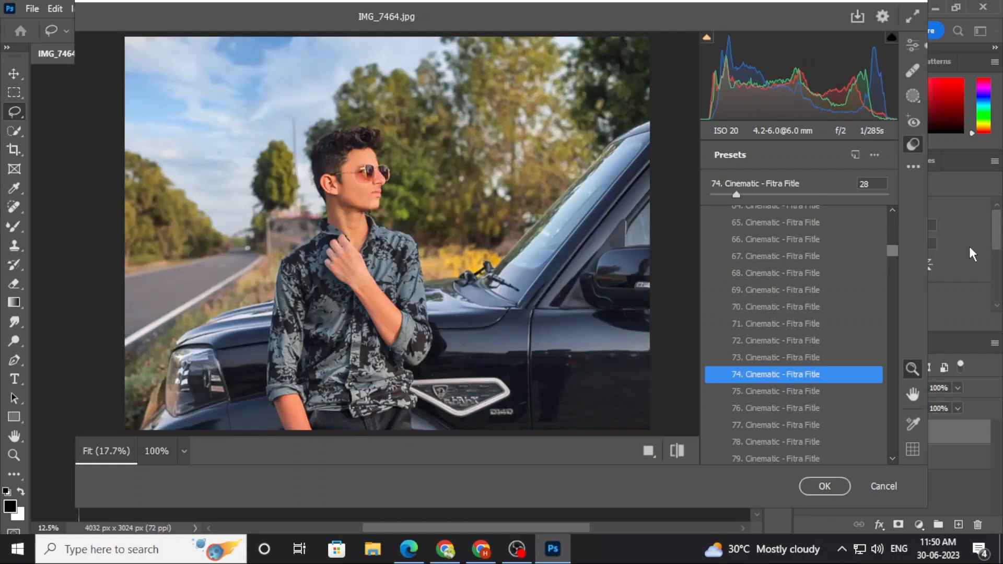
# Apply the Adaptive: Sky preset Dark Drama at strength 40 and commit the Camera Raw adjustments to the layer.
pyautogui.moveTo(892, 246); pyautogui.dragTo(898, 375)
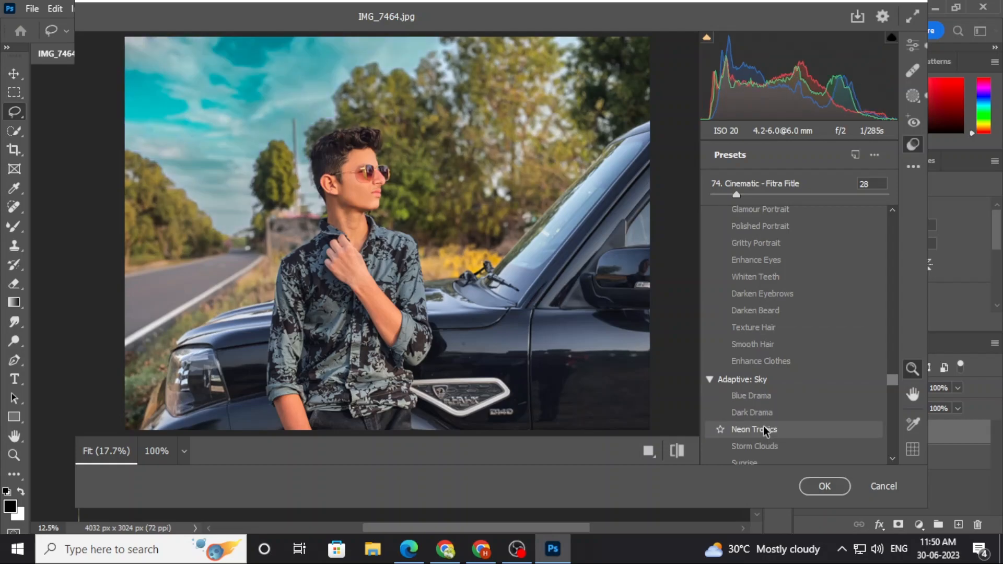
pyautogui.scroll(-3, 763, 425)
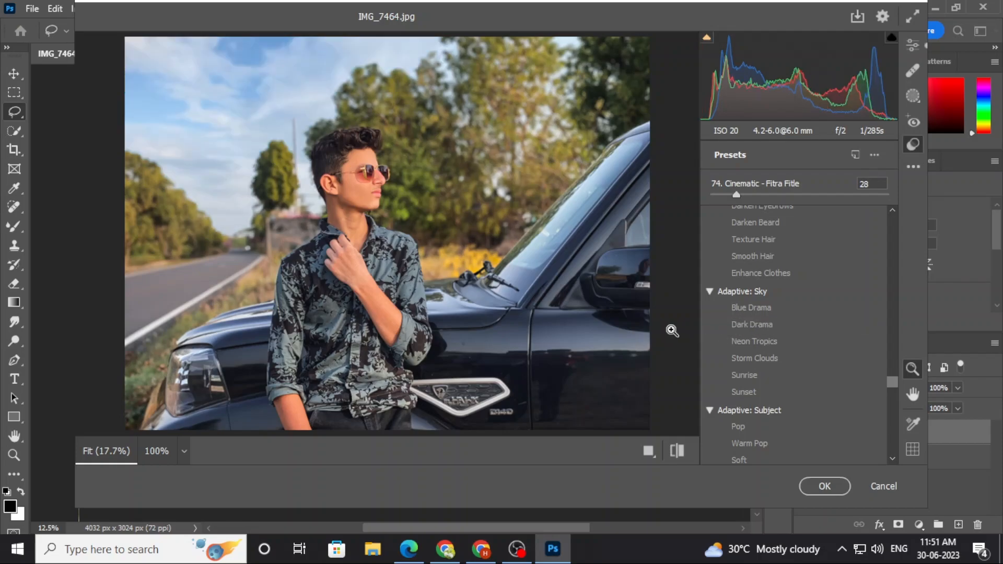
pyautogui.click(733, 328)
pyautogui.moveTo(759, 195); pyautogui.dragTo(745, 196)
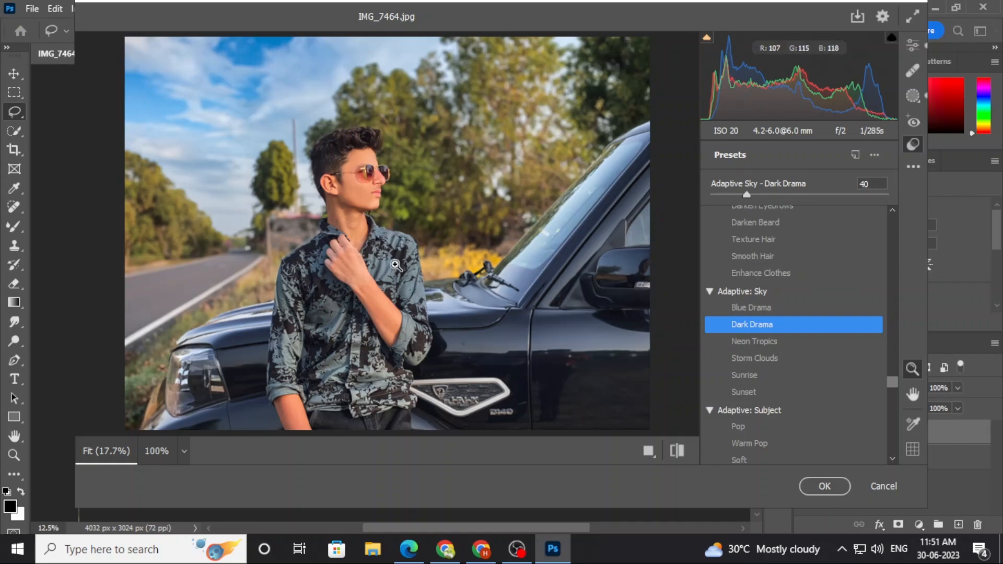
pyautogui.click(817, 491)
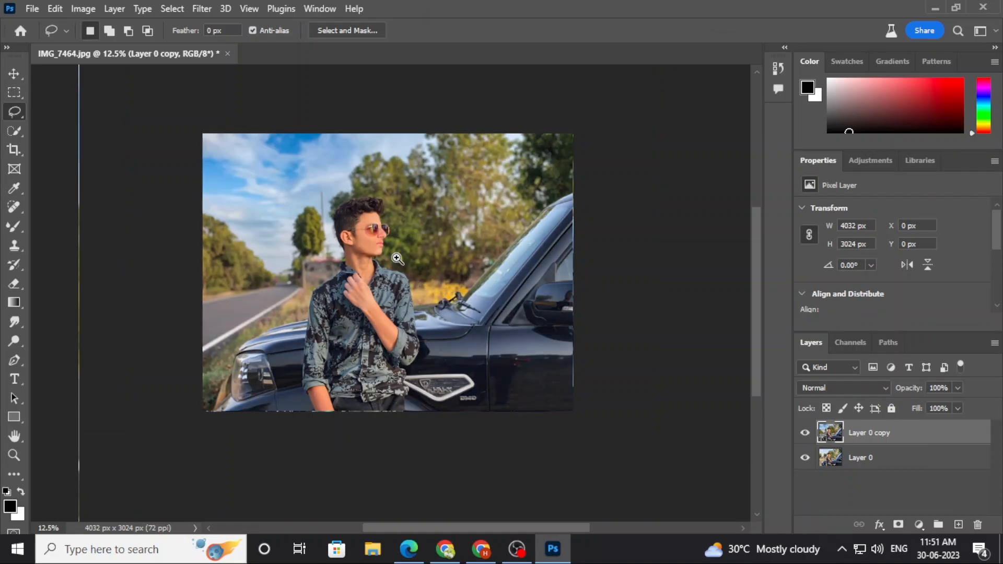
# Inspect the color-graded portrait up close and in full view.
pyautogui.scroll(2, 397, 258)
pyautogui.moveTo(414, 253); pyautogui.dragTo(472, 249)
pyautogui.scroll(-1, 427, 241)
pyautogui.scroll(1, 454, 260)
pyautogui.scroll(-1, 472, 248)
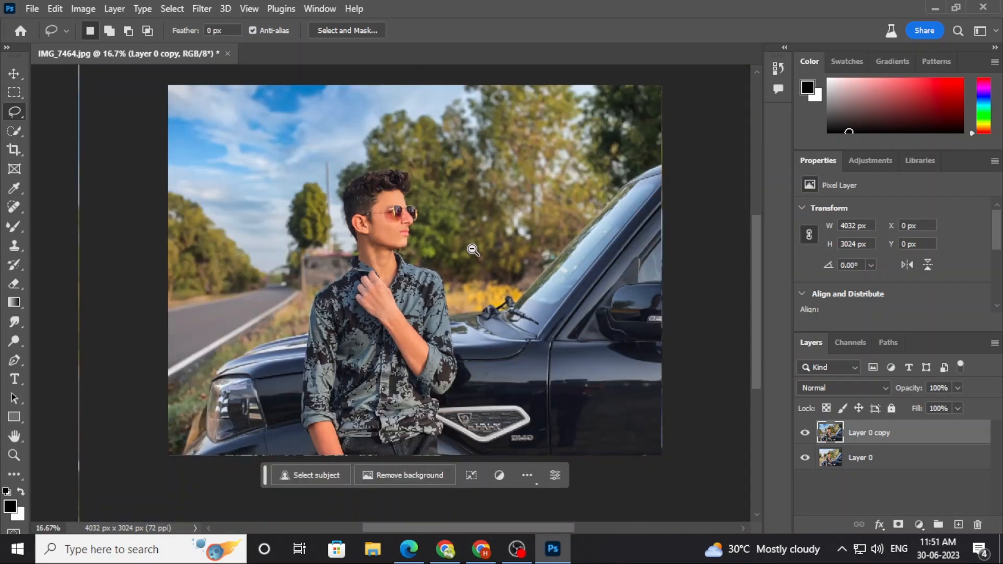
pyautogui.scroll(1, 486, 248)
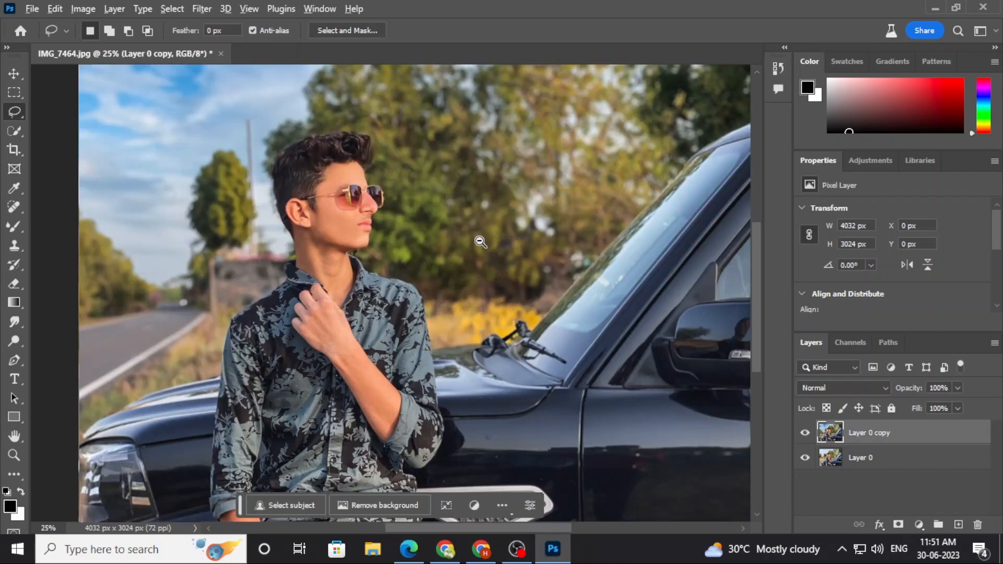
pyautogui.scroll(-1, 548, 209)
pyautogui.moveTo(516, 240)
pyautogui.mouseDown()
pyautogui.moveTo(513, 224)
pyautogui.moveTo(484, 235)
pyautogui.mouseUp()
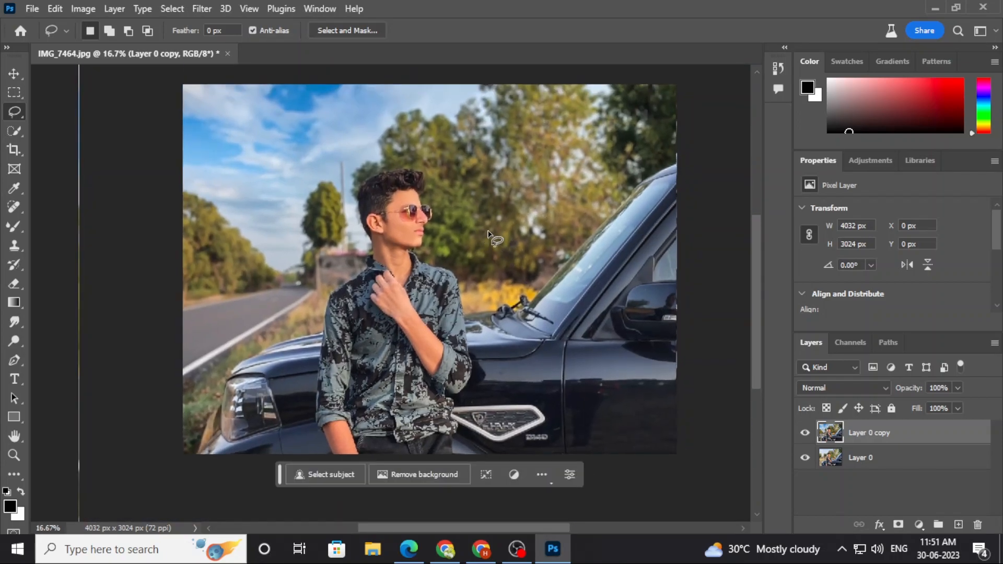
pyautogui.scroll(1, 387, 189)
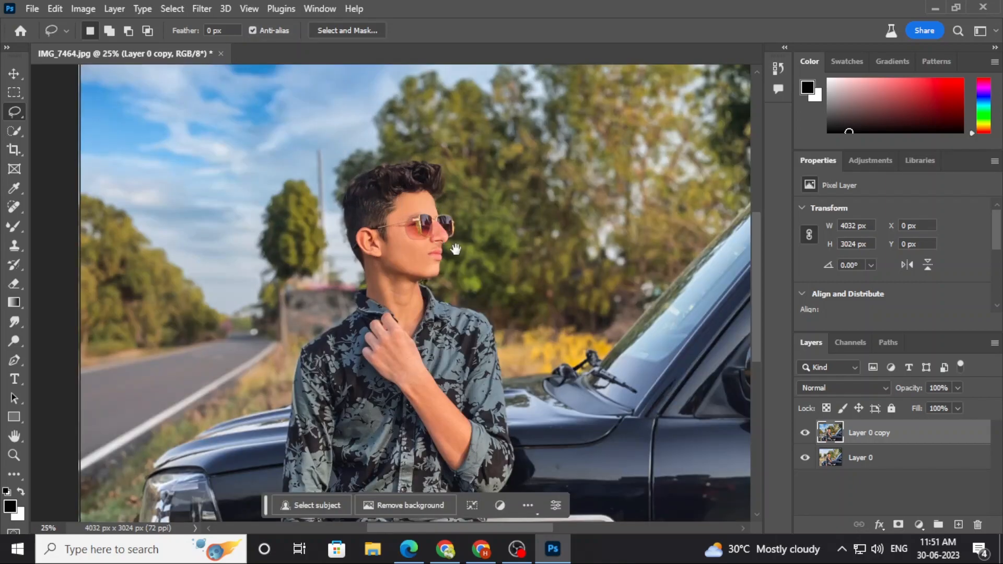
pyautogui.scroll(-1, 440, 268)
pyautogui.moveTo(559, 283); pyautogui.dragTo(556, 274)
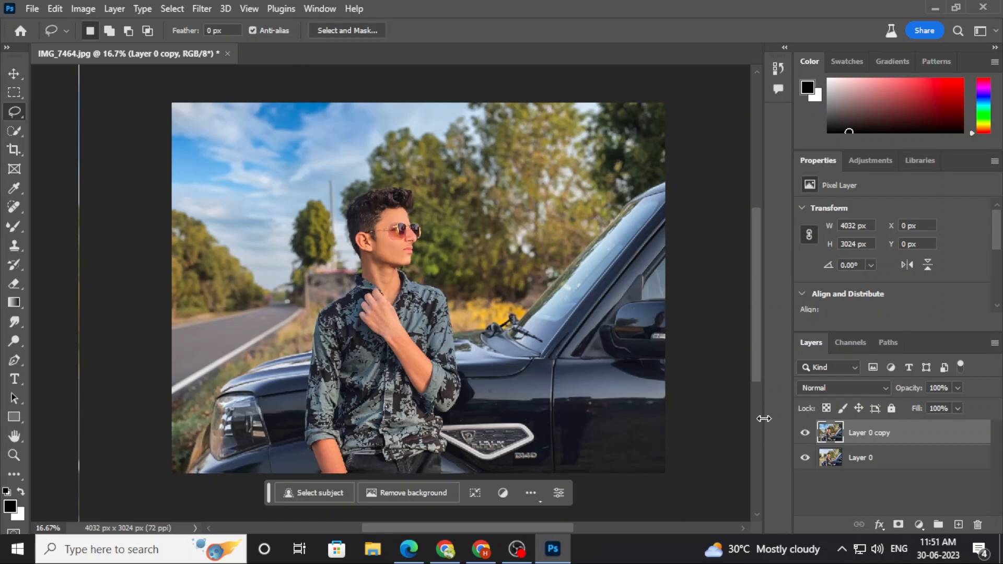
pyautogui.click(516, 549)
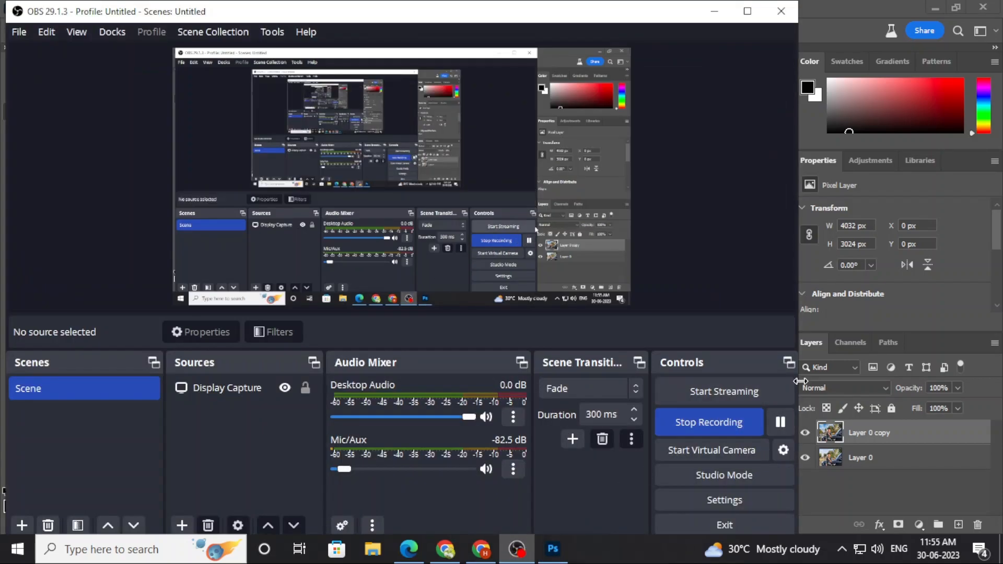
pyautogui.click(721, 9)
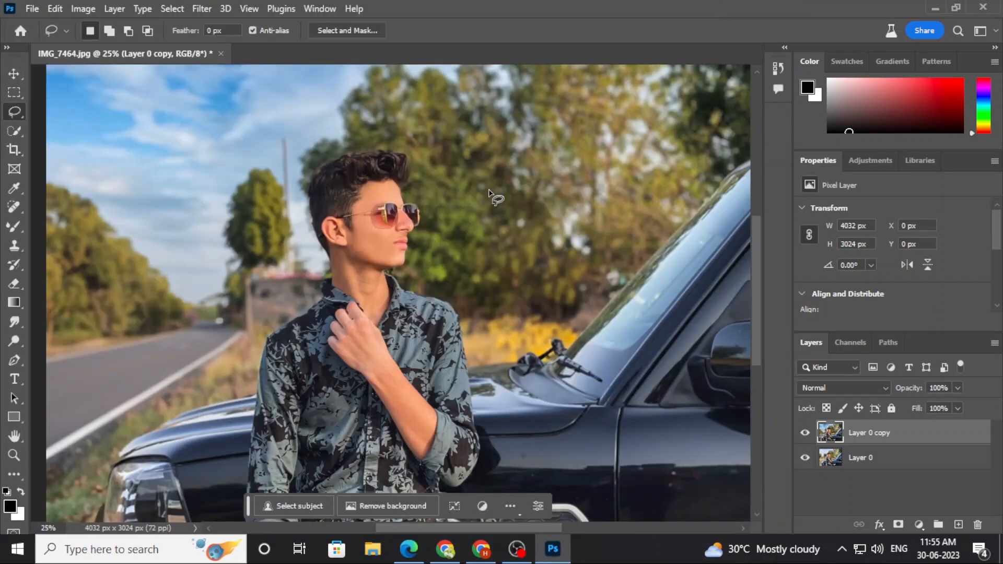
pyautogui.hotkey('ctrl', '-')
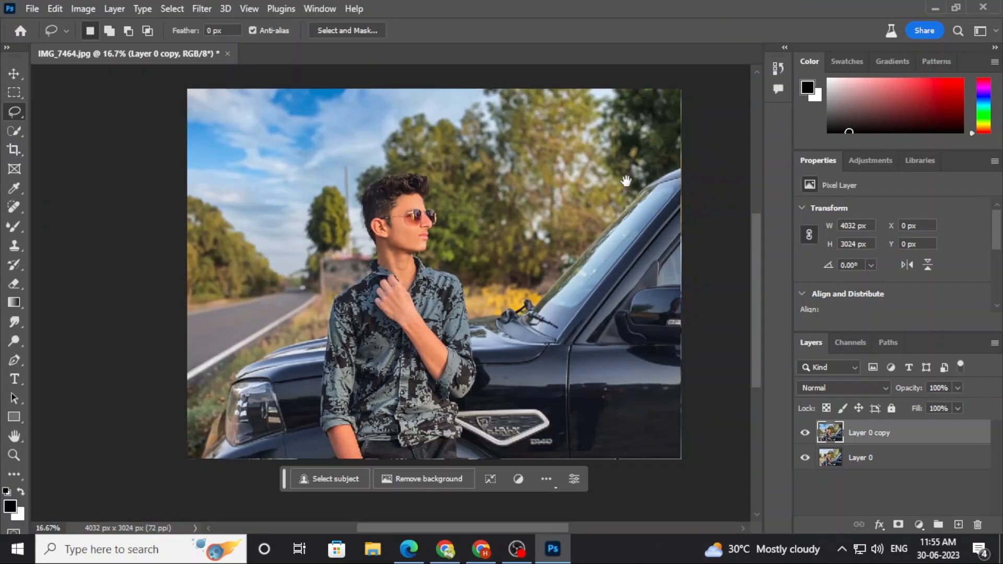
# Switch to the desktop and open the exported image 5.jpg in the photo viewer.
pyautogui.click(933, 9)
pyautogui.rightClick(418, 190)
pyautogui.click(443, 233)
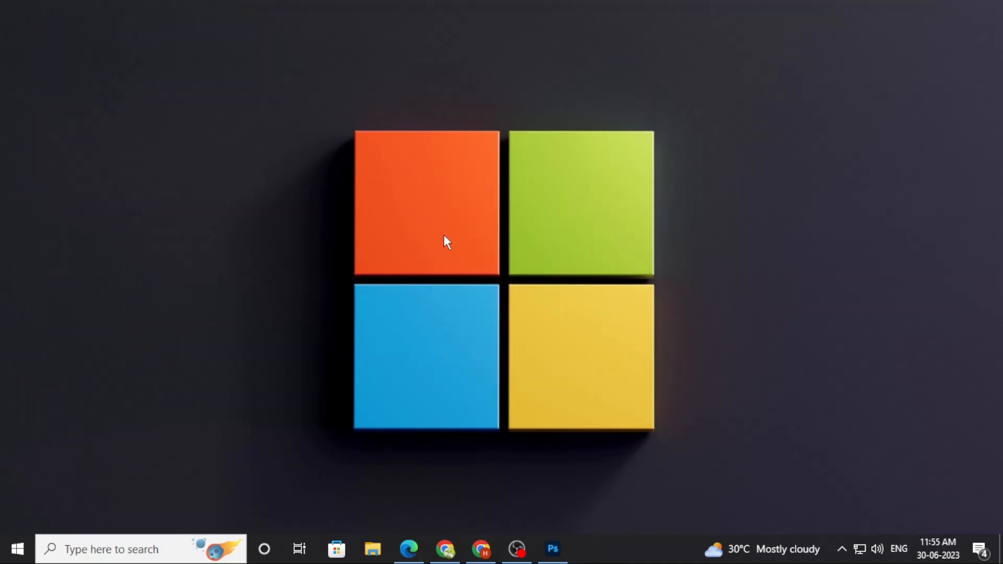
pyautogui.doubleClick(137, 278)
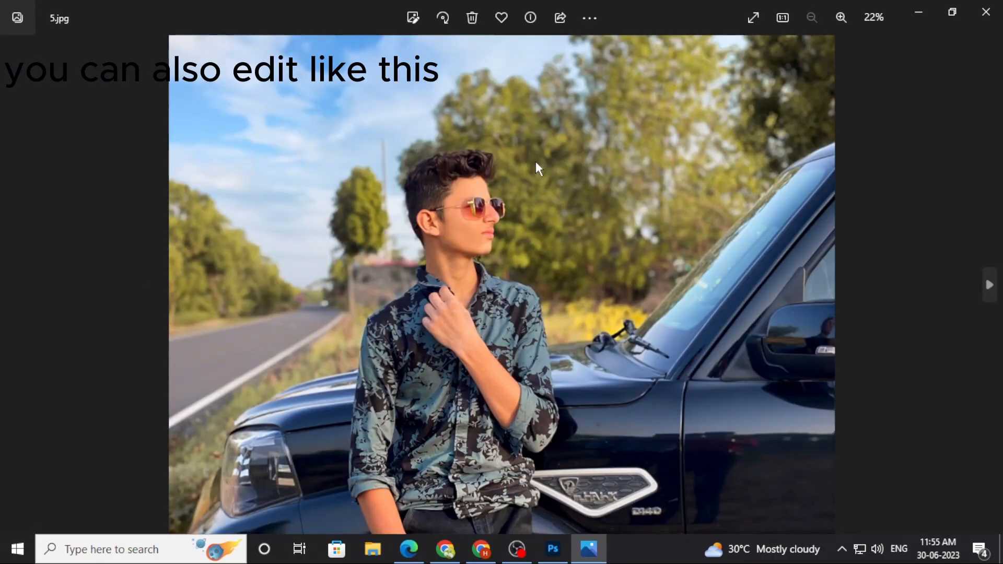
# View the alternative edits IMG_7464_2.jpg, IMG_7464.jpg and IMG_7464_1.jpg in turn, and return to the desktop.
pyautogui.press('Right')
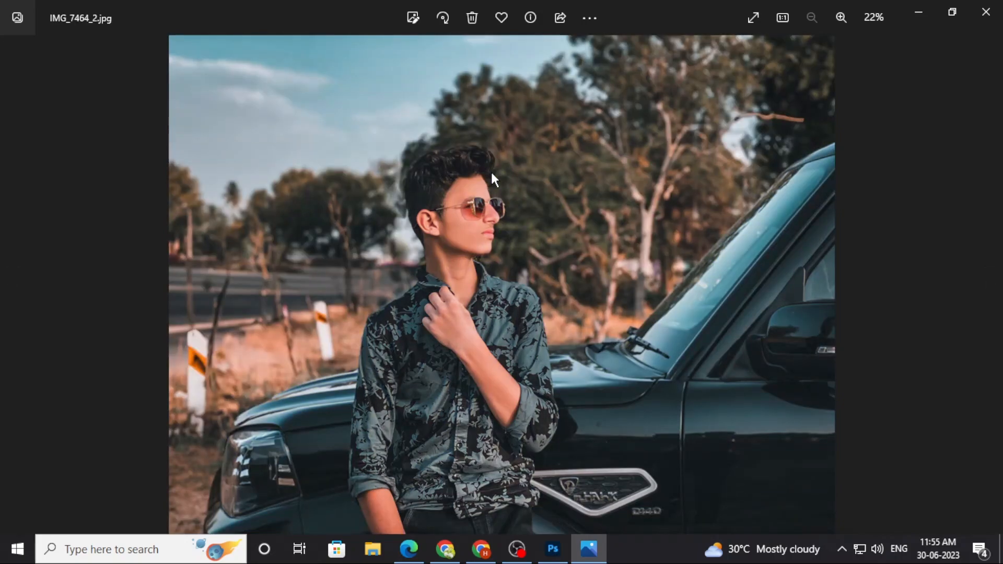
pyautogui.press('Right')
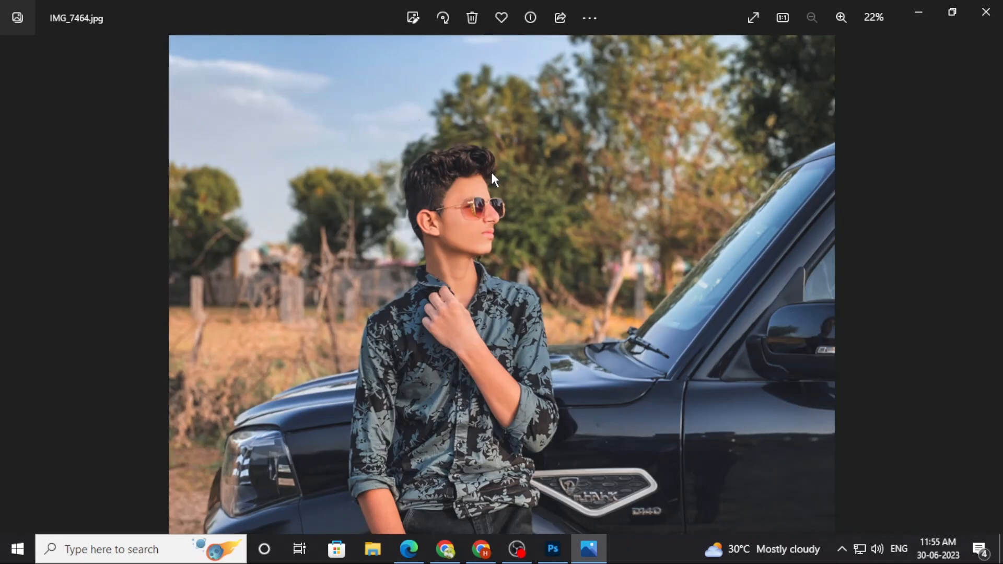
pyautogui.press('Right')
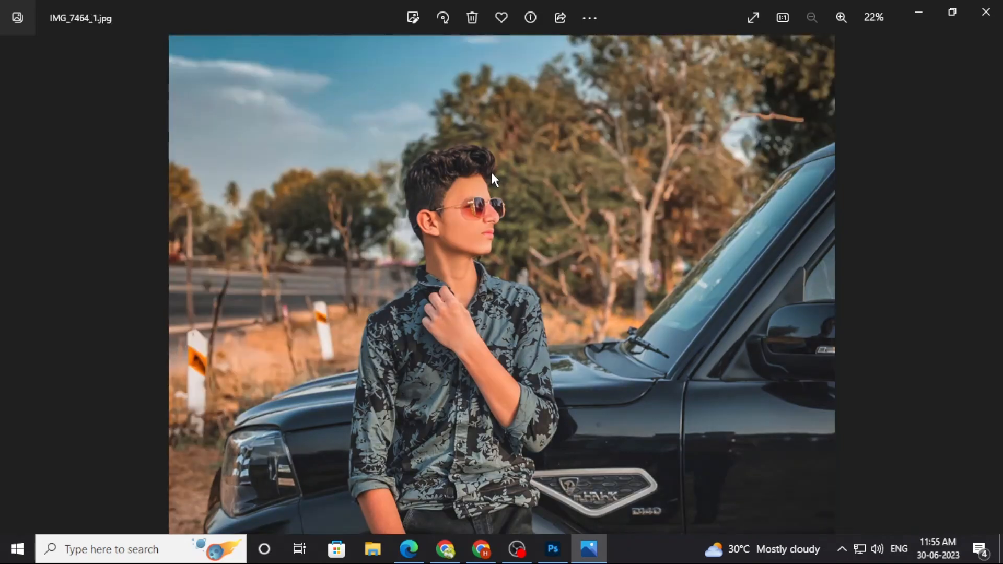
pyautogui.click(918, 11)
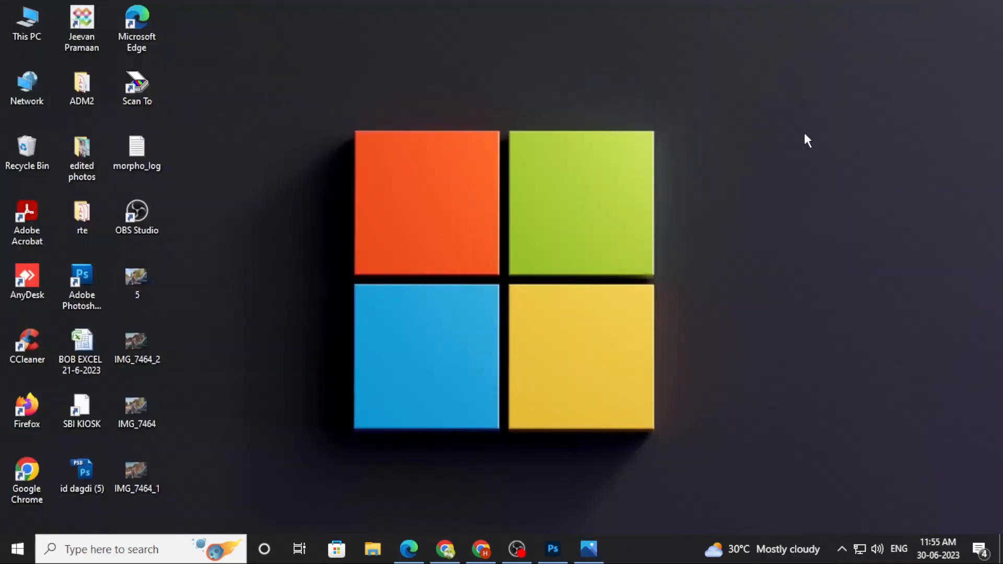
pyautogui.rightClick(569, 225)
pyautogui.click(620, 270)
pyautogui.click(525, 544)
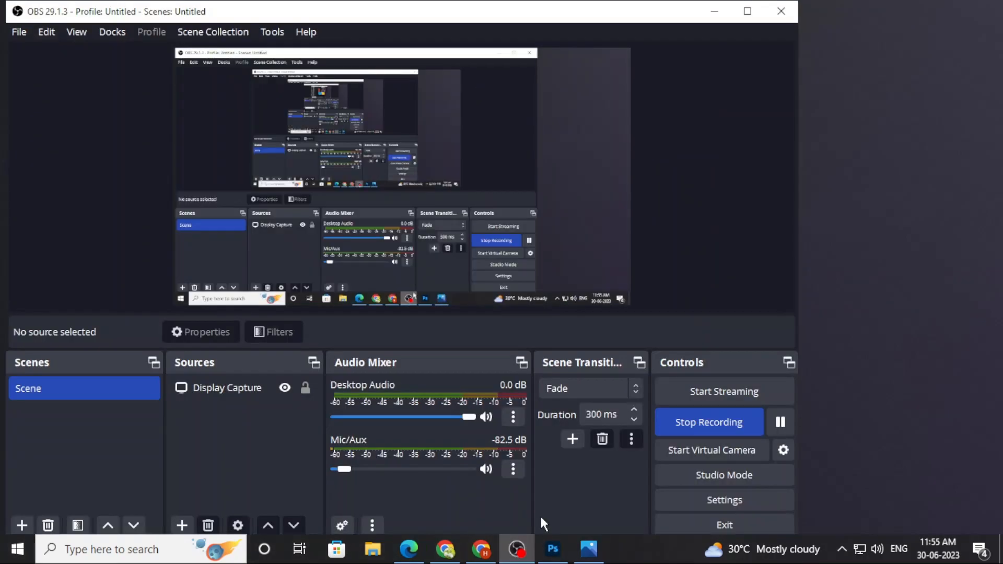